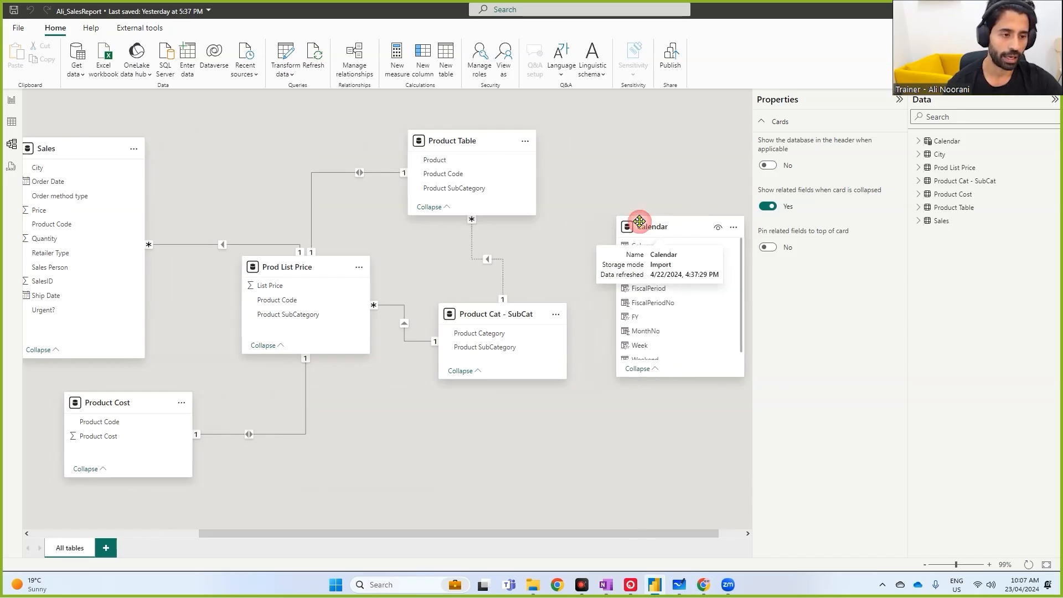
- Rearrange the model diagram by moving the Product Cost card and enlarging the Product Cat - SubCat and Product Table cards
drag(148, 404, 182, 412)
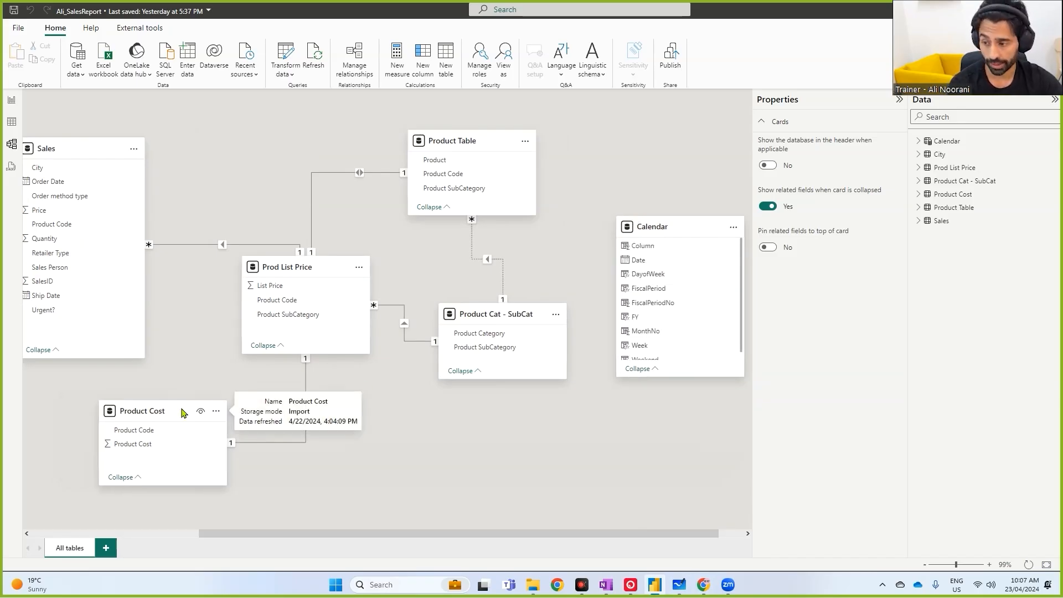
drag(508, 379, 508, 395)
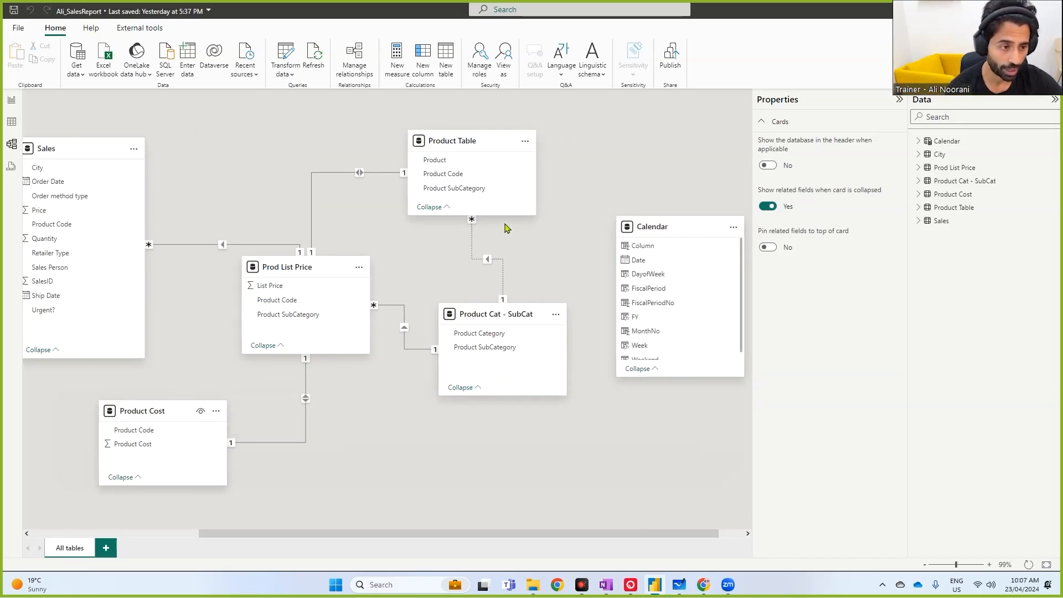
drag(506, 216, 507, 246)
drag(174, 418, 195, 416)
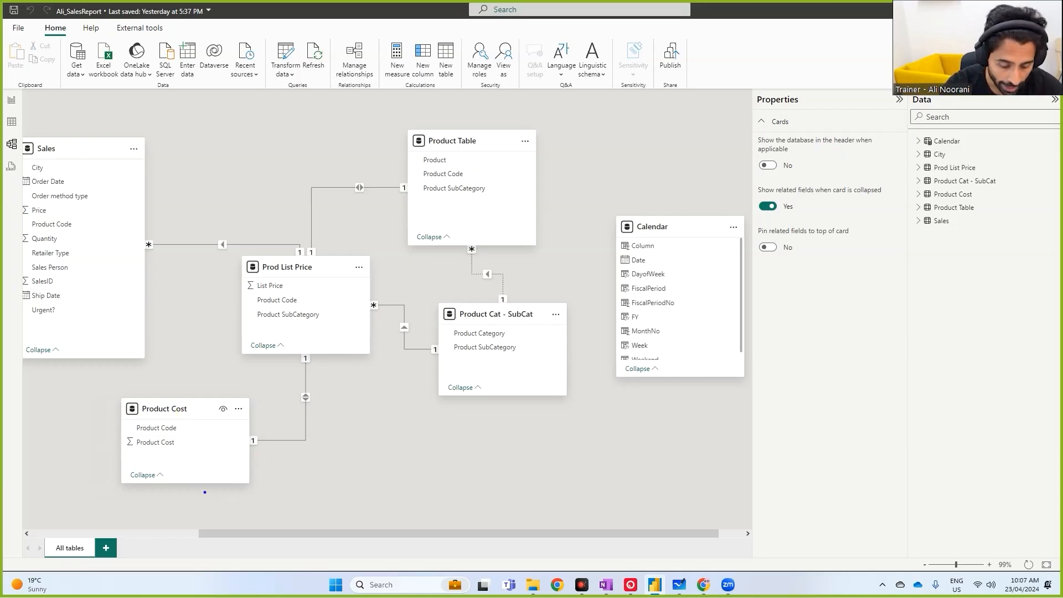
drag(160, 394, 202, 384)
drag(270, 254, 301, 247)
drag(449, 115, 492, 110)
drag(478, 302, 518, 297)
mouse_move(570, 113)
mouse_down()
mouse_move(458, 104)
mouse_move(299, 201)
mouse_move(197, 299)
mouse_move(87, 457)
mouse_move(239, 521)
mouse_move(570, 115)
mouse_up()
mouse_move(411, 268)
mouse_down()
mouse_move(416, 295)
mouse_move(401, 299)
mouse_up()
mouse_move(260, 220)
mouse_down()
mouse_move(183, 209)
mouse_move(140, 233)
mouse_up()
drag(193, 198, 181, 211)
drag(181, 210, 192, 217)
click(186, 224)
key(ctrl+z)
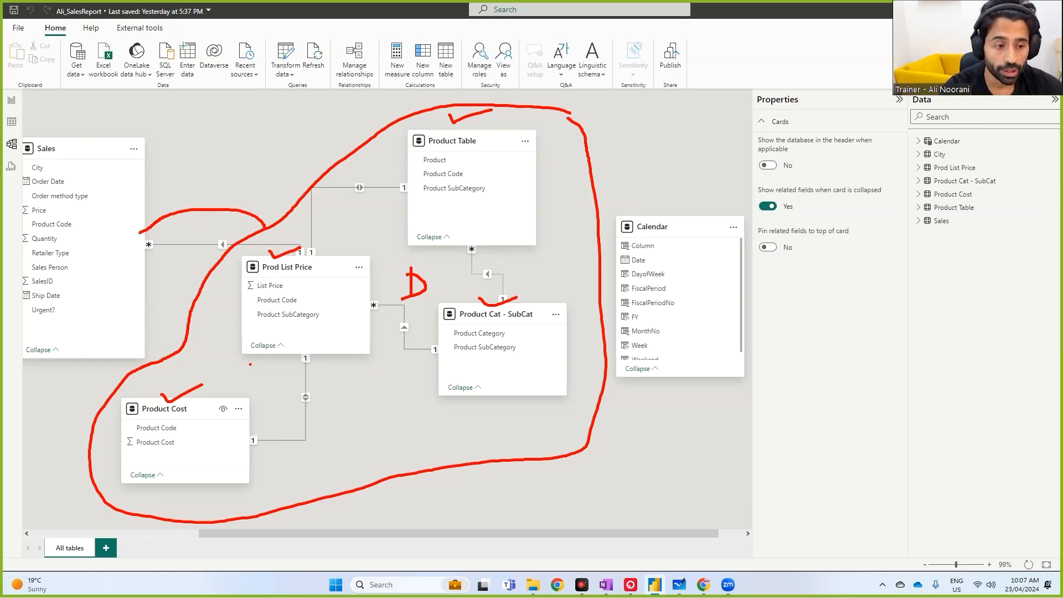
key(ctrl+z)
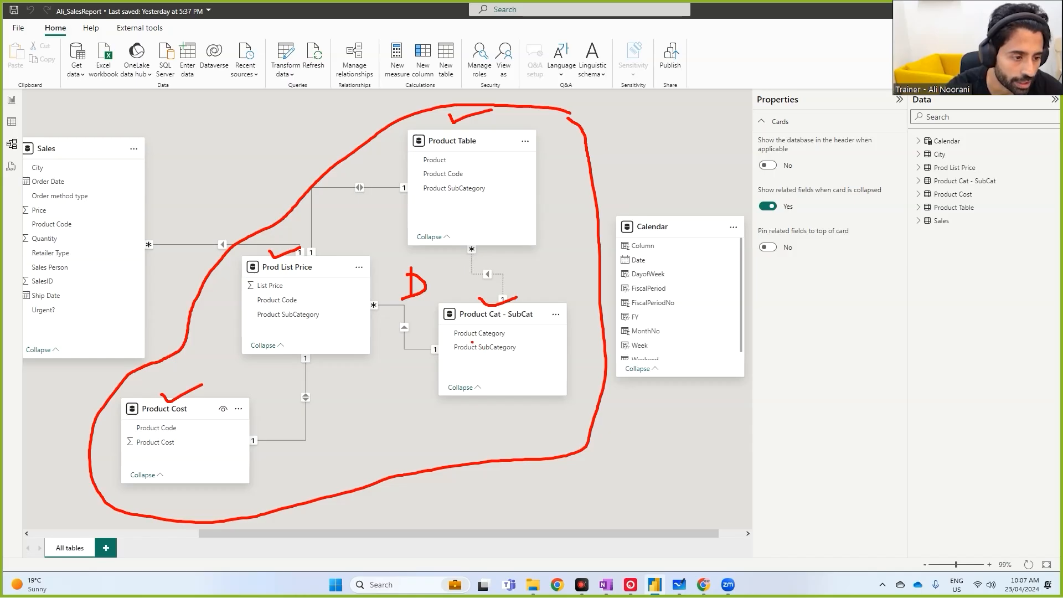
mouse_move(447, 326)
mouse_down()
mouse_move(528, 340)
mouse_move(531, 239)
mouse_move(495, 204)
mouse_move(515, 209)
mouse_up()
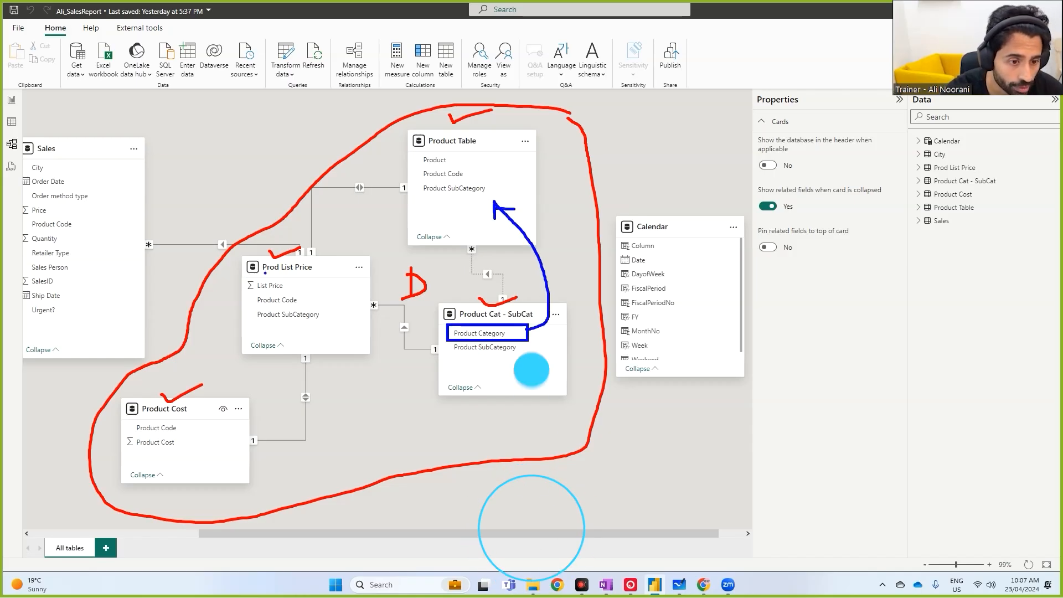
mouse_move(242, 275)
mouse_down()
mouse_move(290, 291)
mouse_move(432, 207)
mouse_move(431, 216)
mouse_up()
mouse_move(121, 434)
mouse_down()
mouse_move(180, 451)
mouse_move(461, 221)
mouse_up()
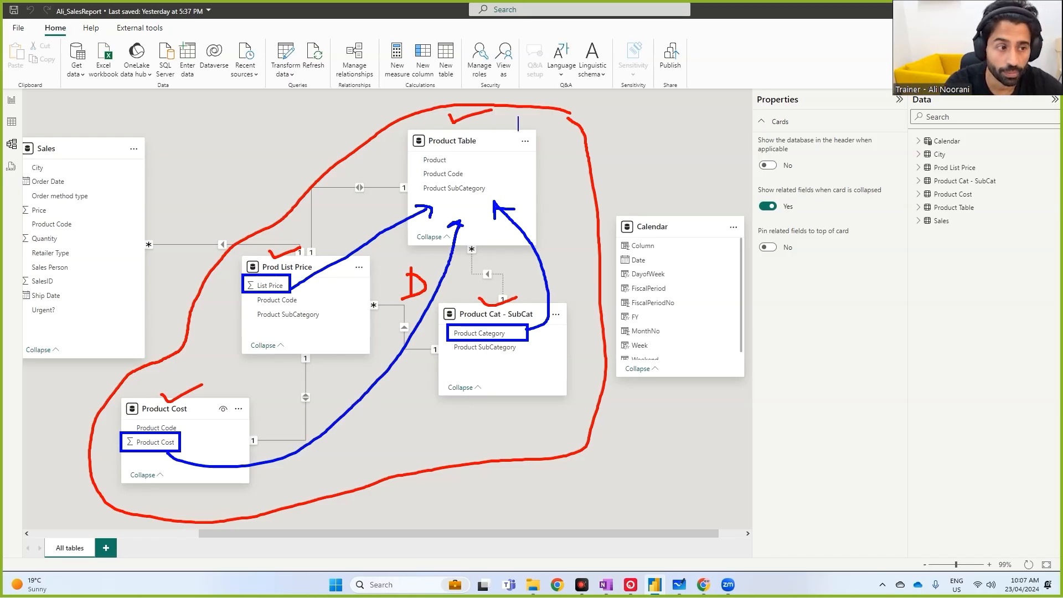
text(merge)
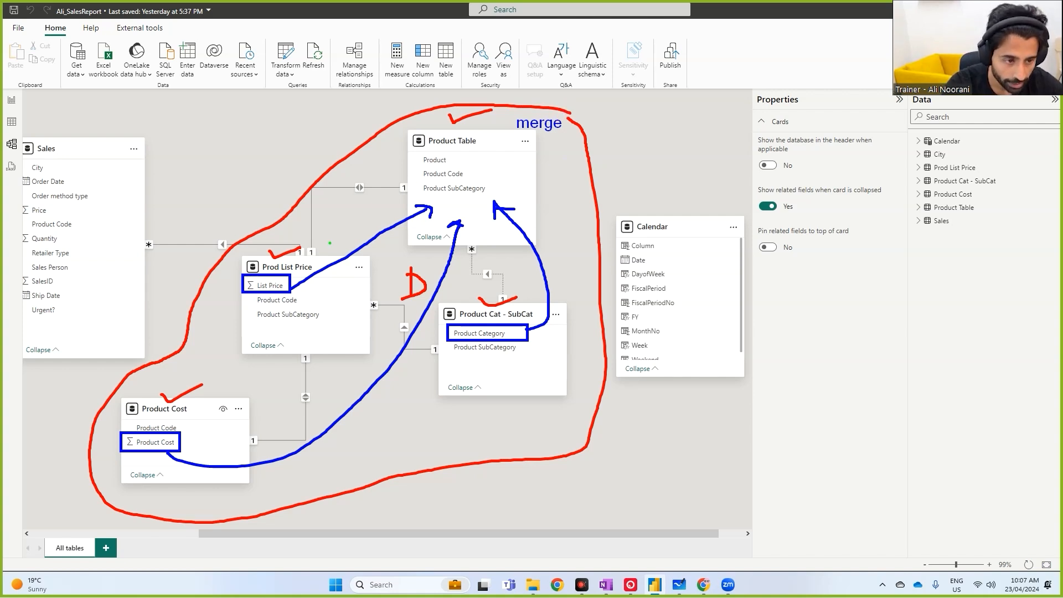
drag(269, 254, 313, 328)
drag(316, 272, 259, 328)
drag(479, 310, 516, 364)
drag(518, 319, 476, 366)
drag(152, 407, 210, 461)
drag(203, 416, 152, 460)
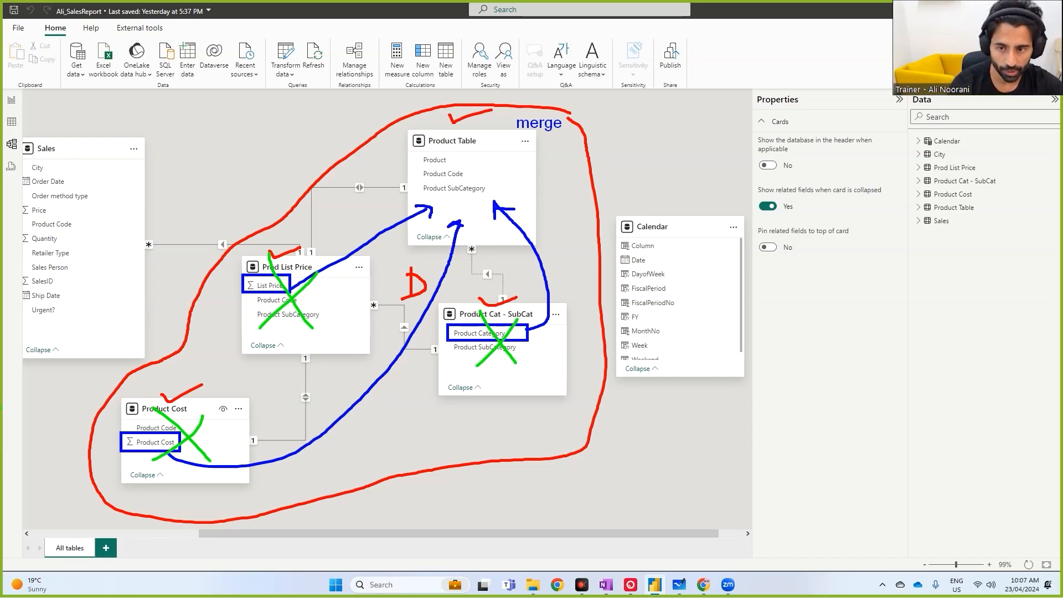
mouse_move(306, 48)
mouse_down()
mouse_move(299, 37)
mouse_move(262, 65)
mouse_move(309, 71)
mouse_move(303, 40)
mouse_up()
mouse_move(252, 124)
mouse_down()
mouse_move(284, 91)
mouse_move(287, 101)
mouse_up()
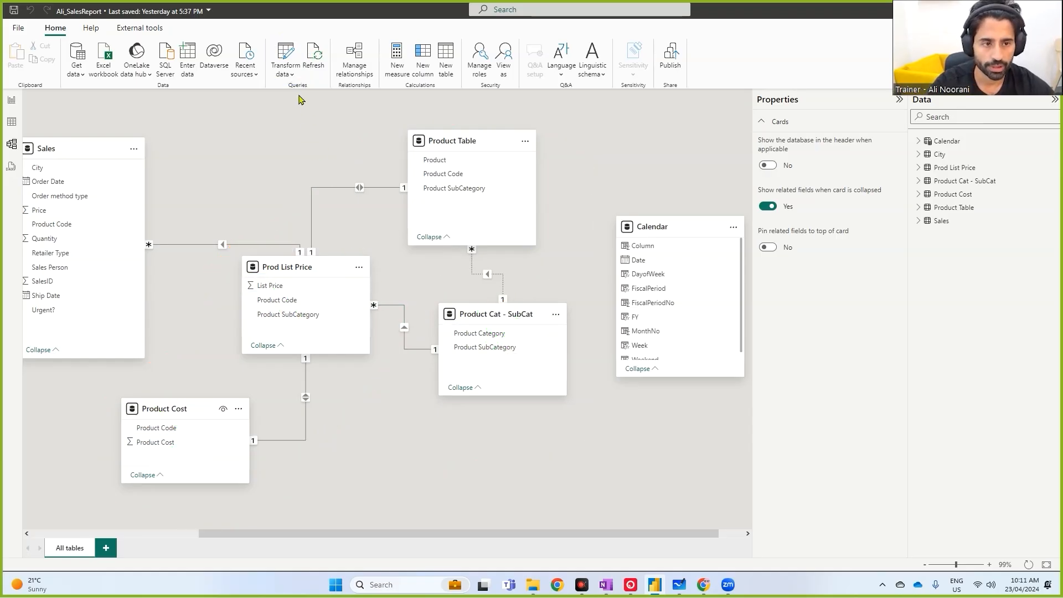
- Open Transform data and merge Product Table with Product Cost on Product Code using a left outer join
click(286, 74)
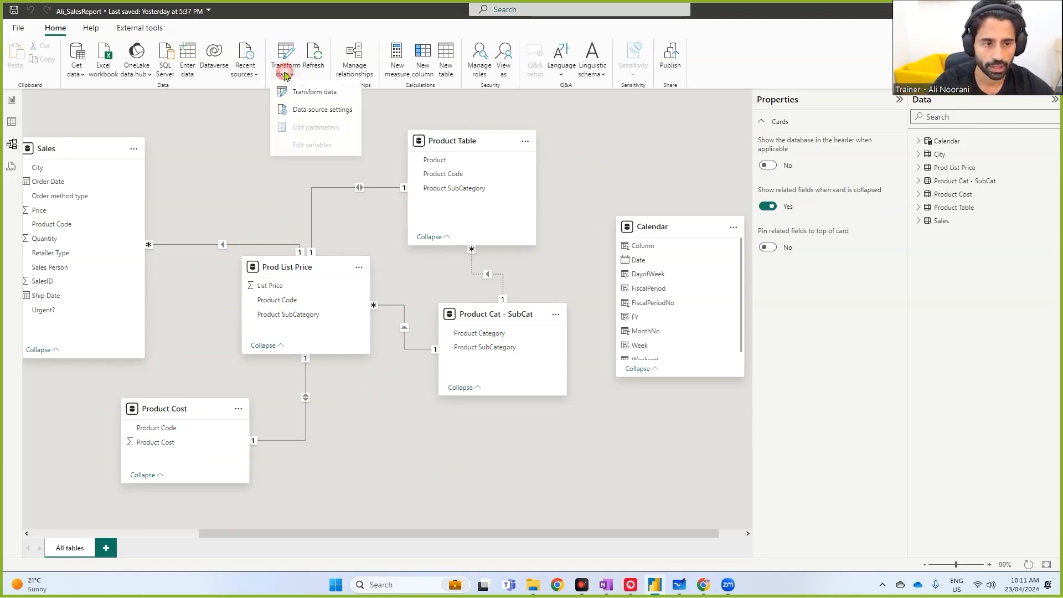
click(299, 92)
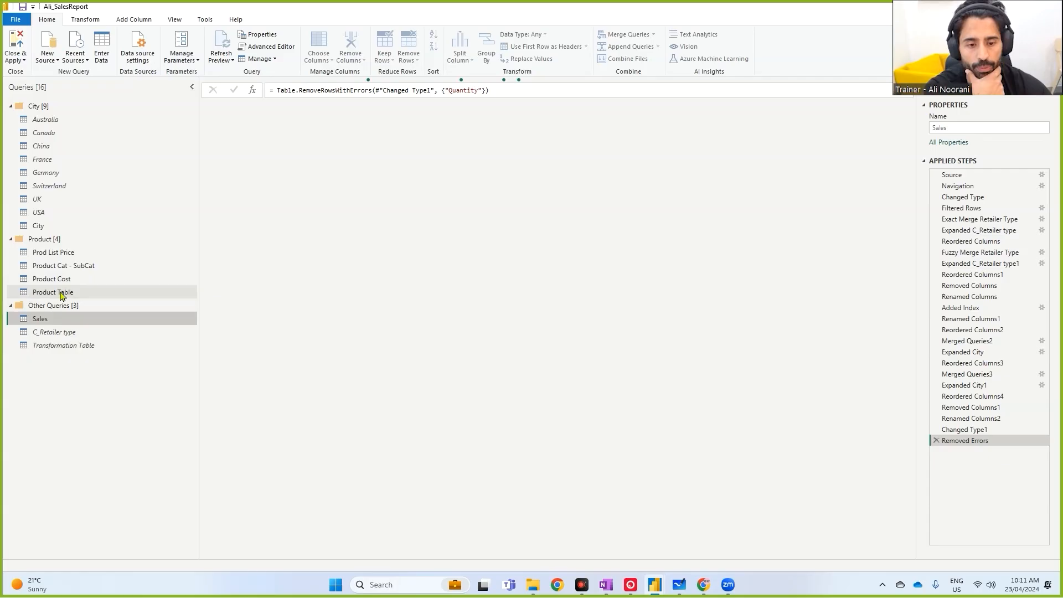
click(61, 294)
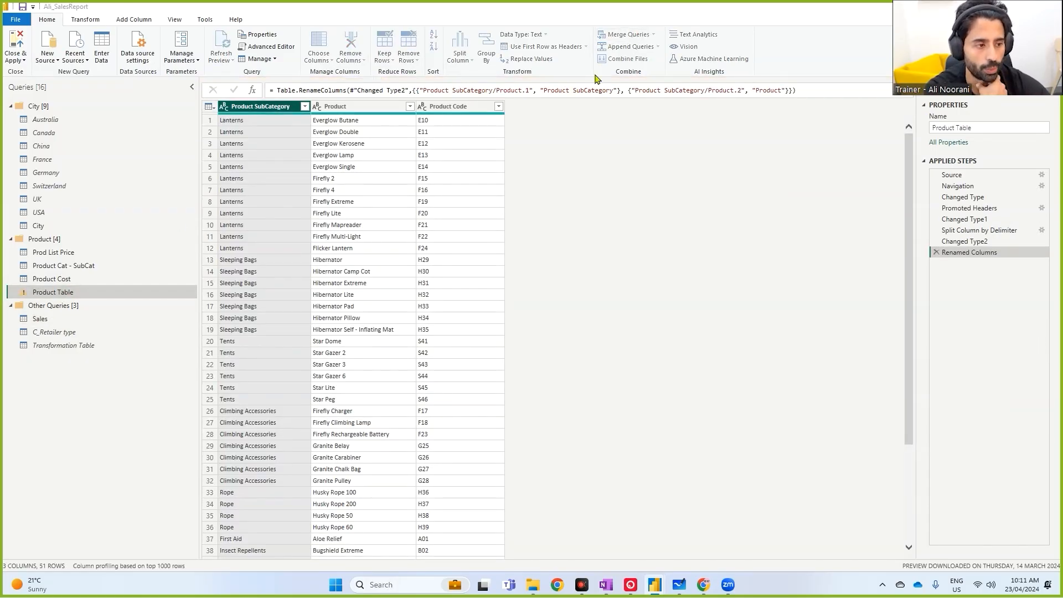
click(626, 35)
click(418, 273)
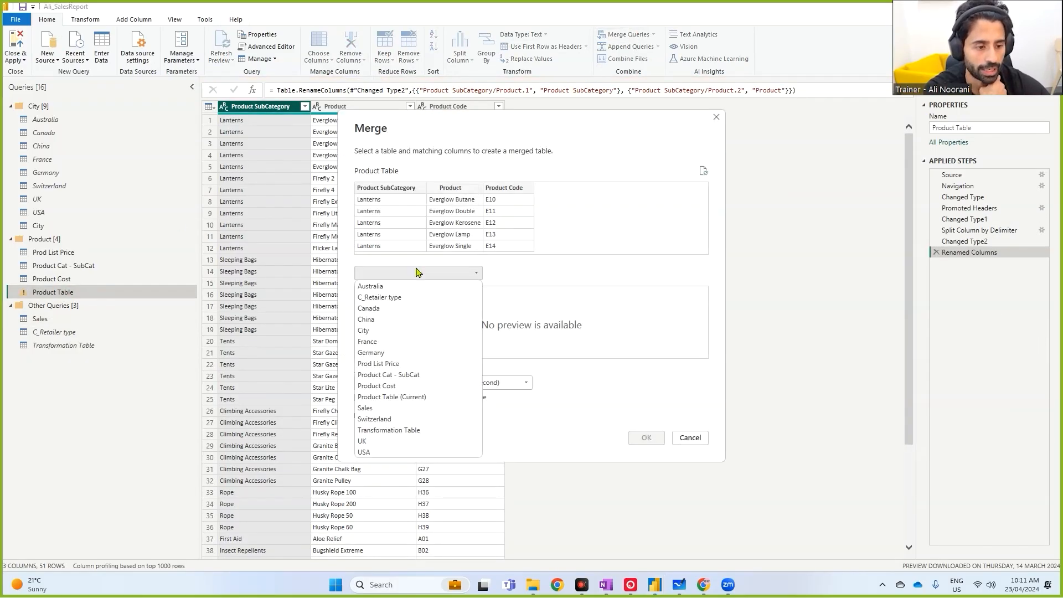
click(411, 386)
click(376, 294)
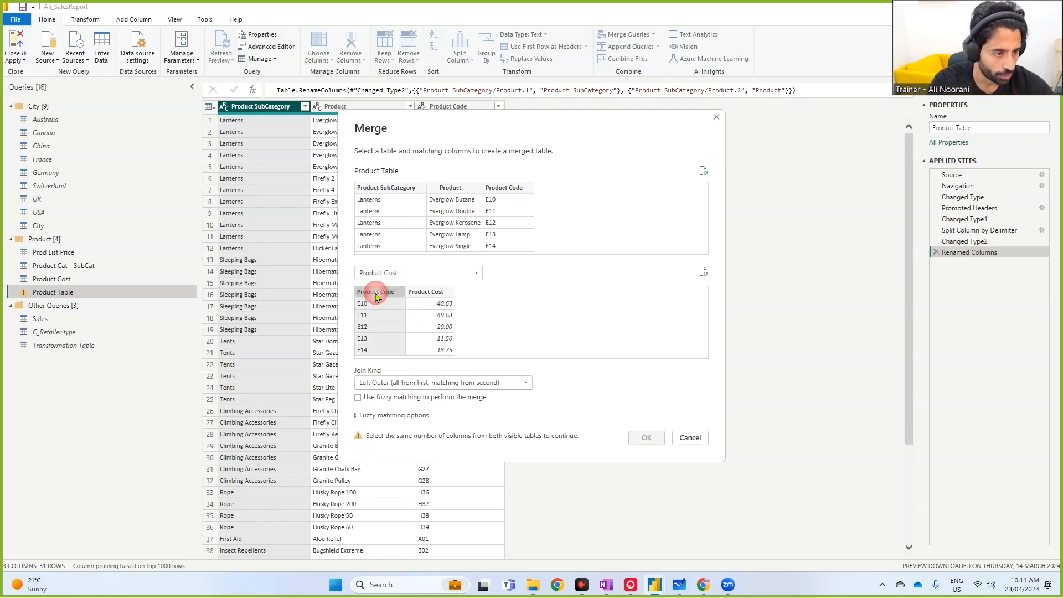
click(503, 189)
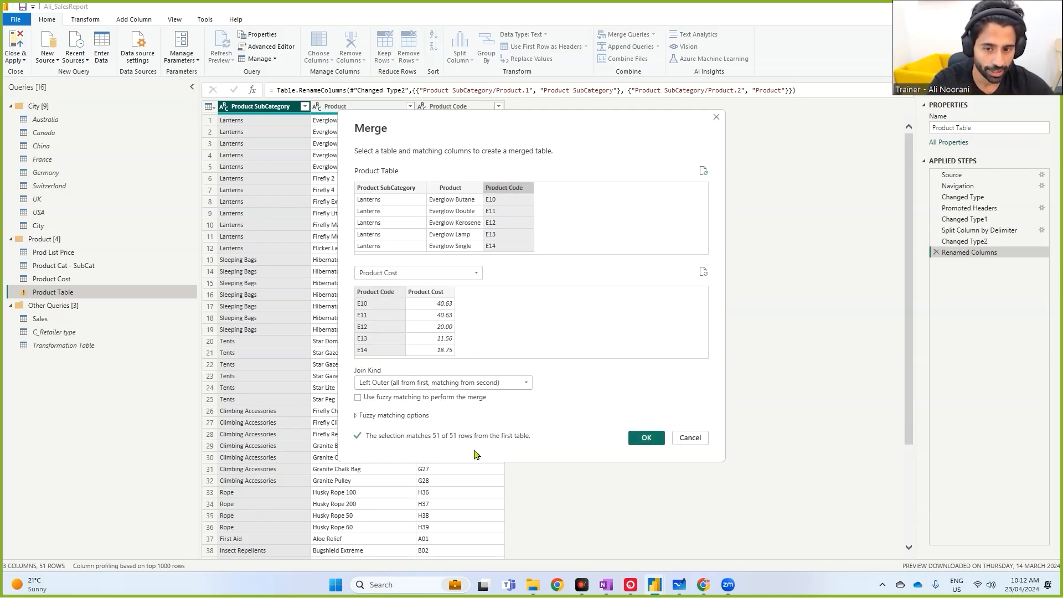
click(645, 438)
- Expand the merged Product Cost column to bring in only the Product Cost field
click(587, 105)
click(450, 160)
click(424, 214)
key(ctrl+1)
drag(403, 218, 429, 218)
key(Escape)
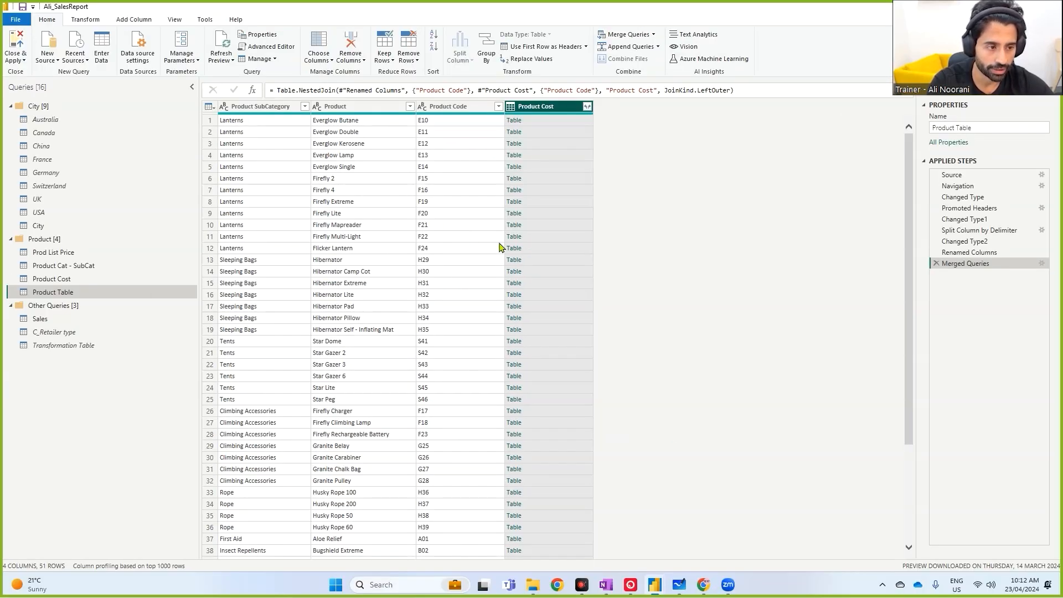
click(587, 106)
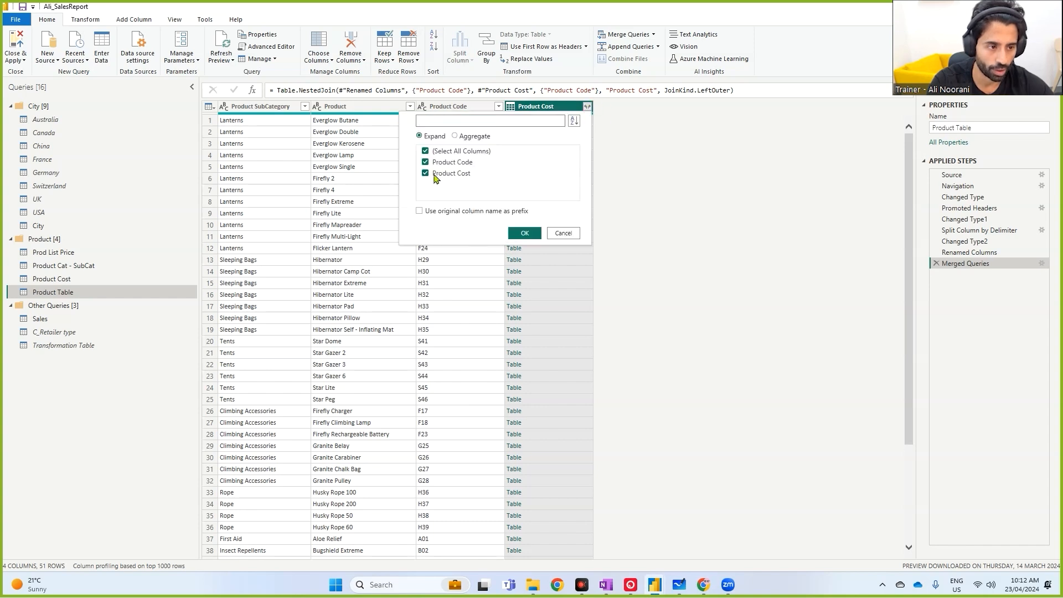
click(525, 234)
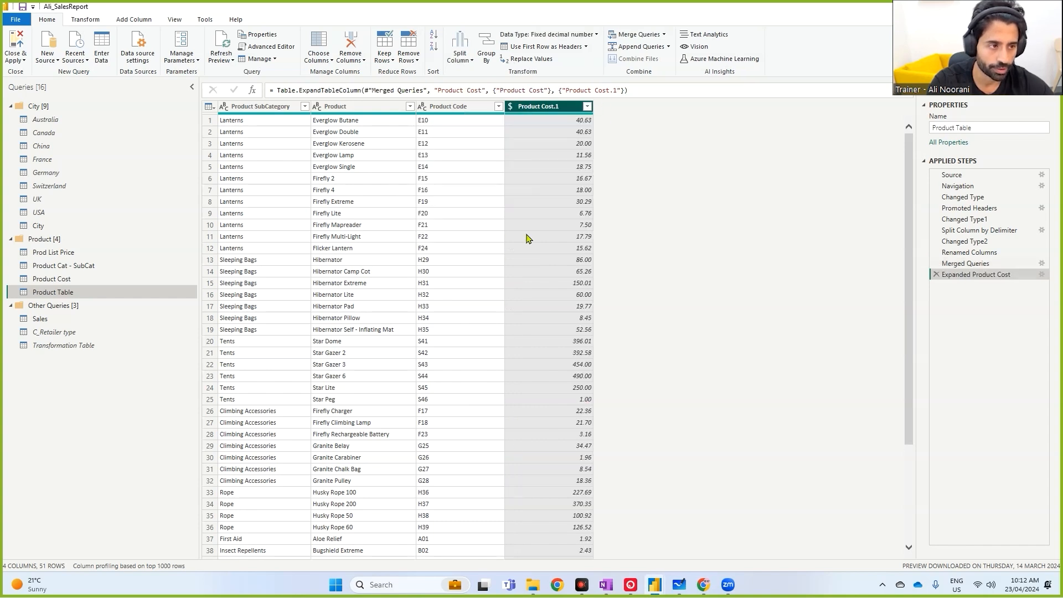
- Start another merge on Product Table and choose Prod List Price as the second table
click(636, 35)
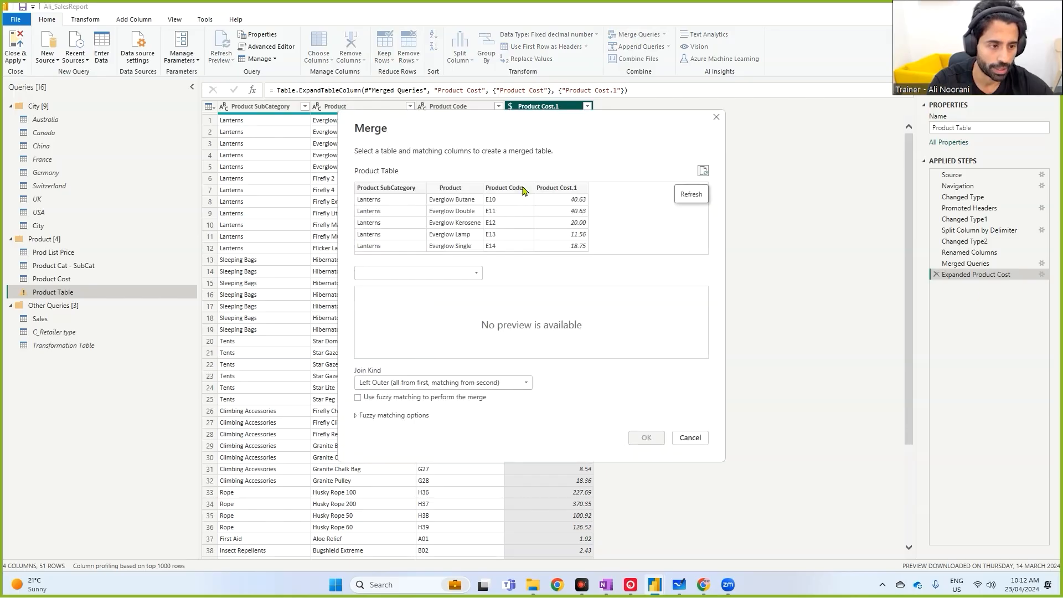
click(445, 273)
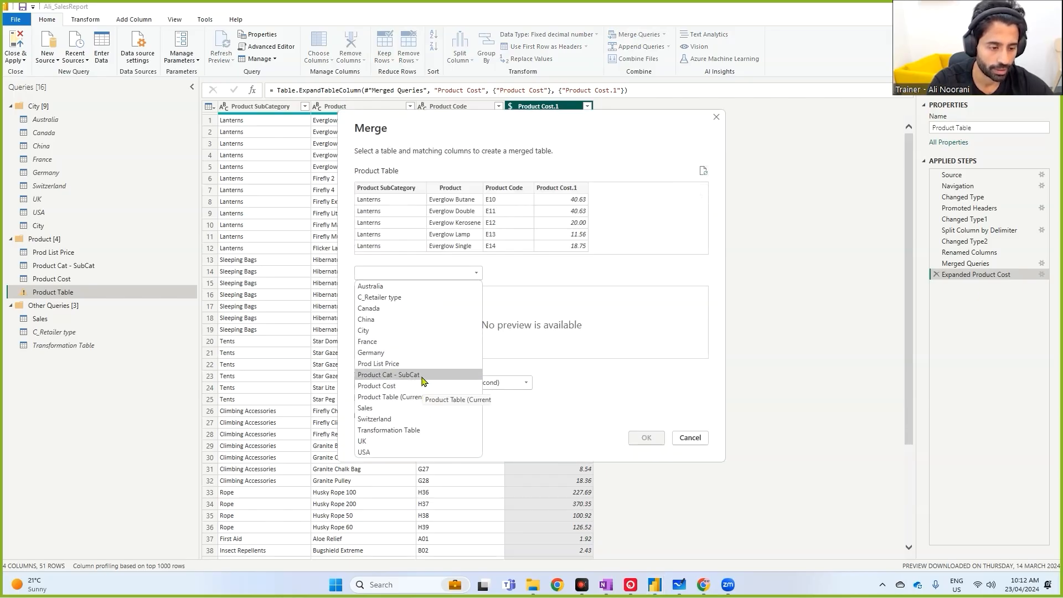
click(409, 364)
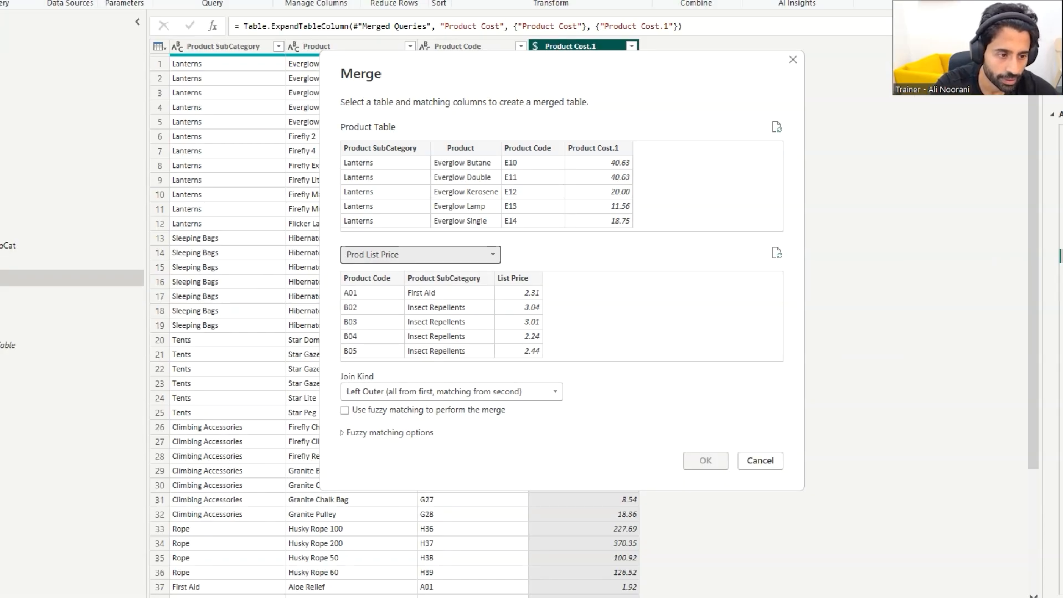
drag(354, 287, 370, 285)
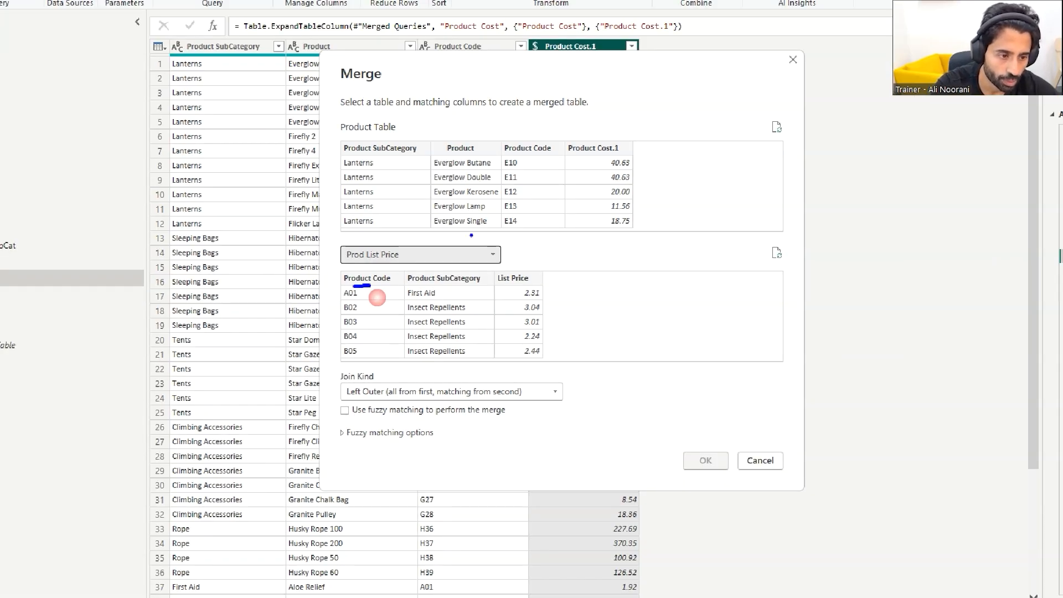
drag(521, 156, 547, 149)
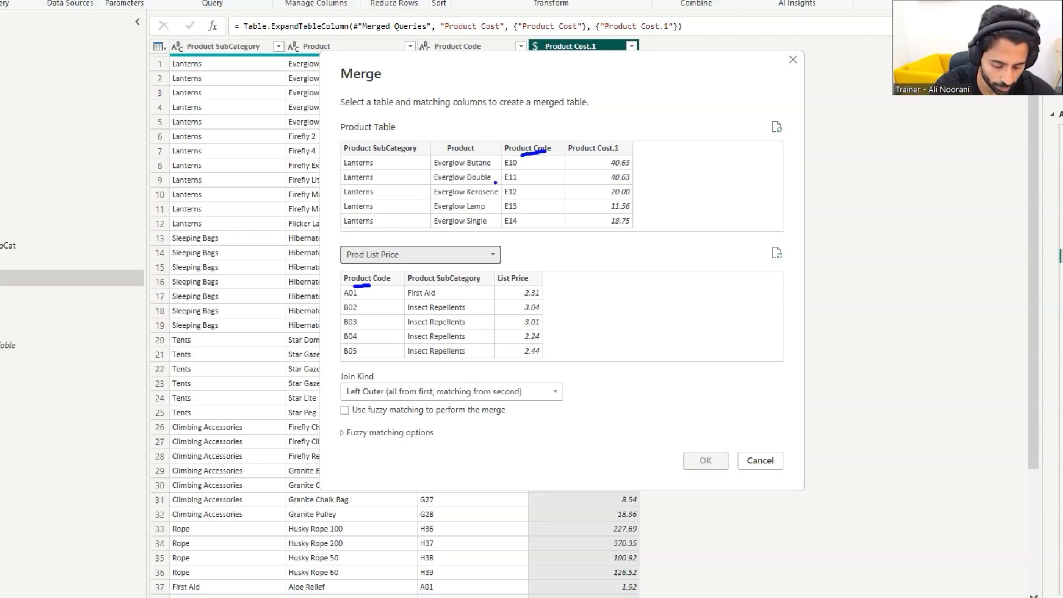
drag(362, 155, 385, 155)
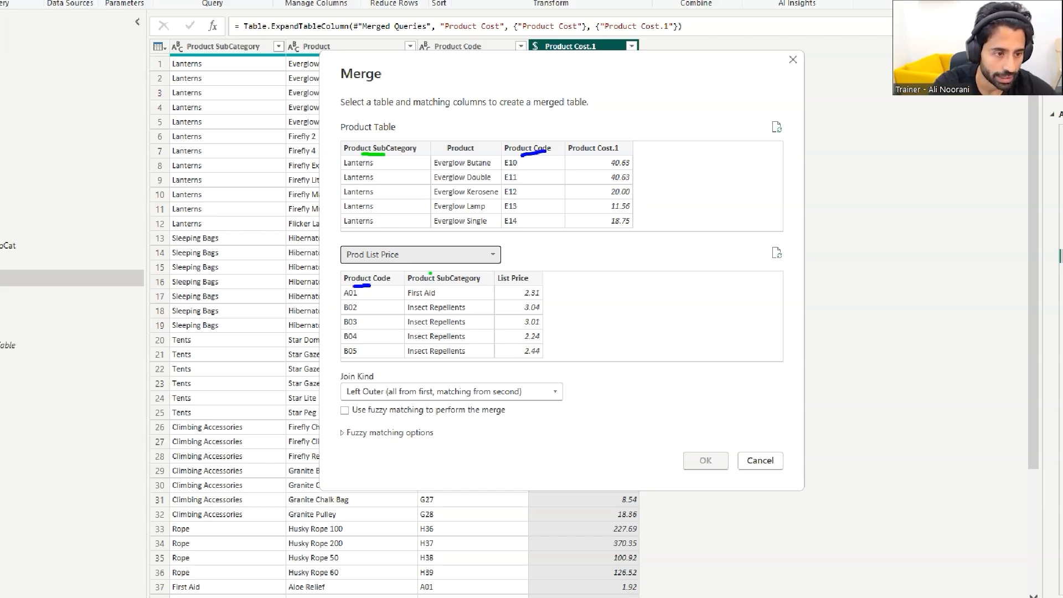
drag(425, 285, 443, 284)
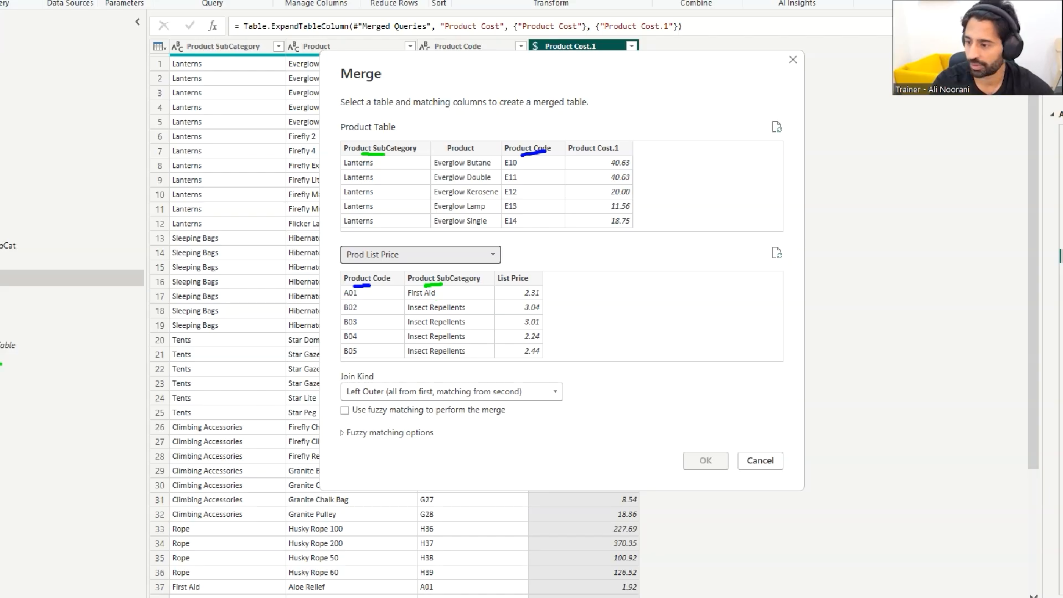
key(Escape)
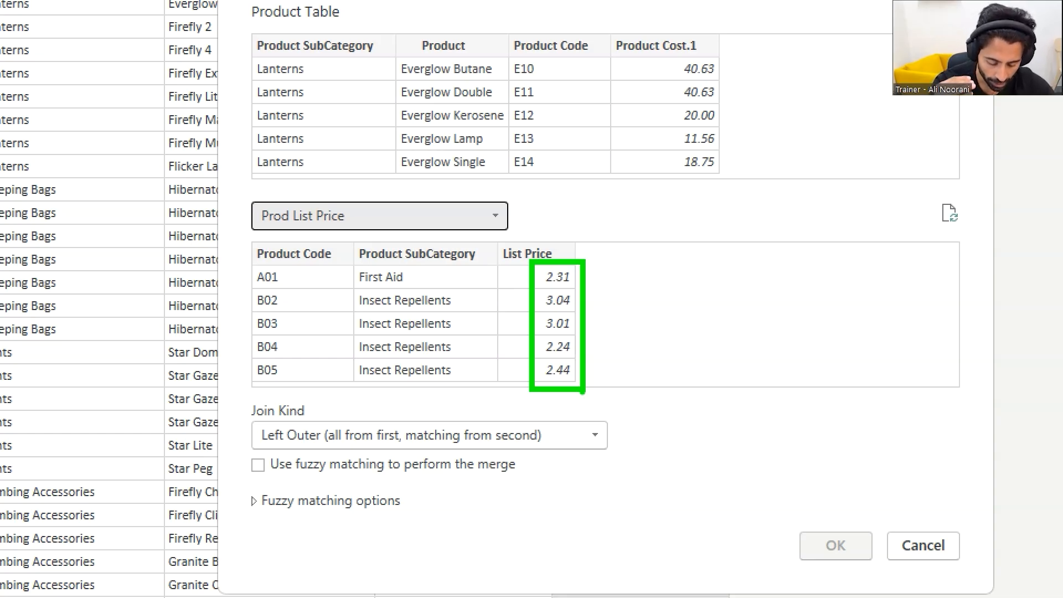
drag(246, 242, 334, 253)
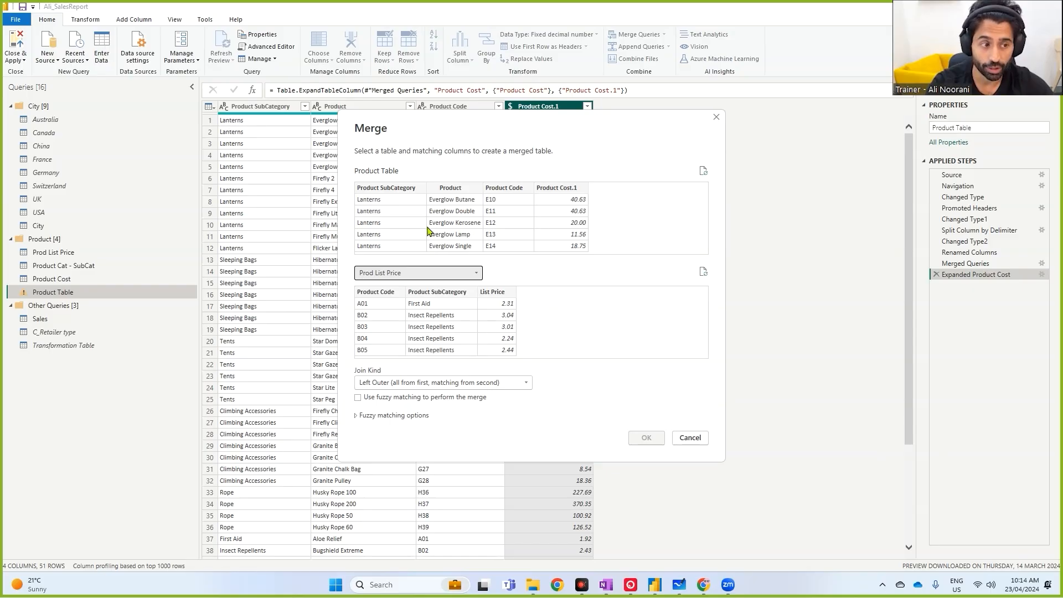
- Match Product Code and Product SubCategory in both tables, in that order, and confirm the merge
click(518, 189)
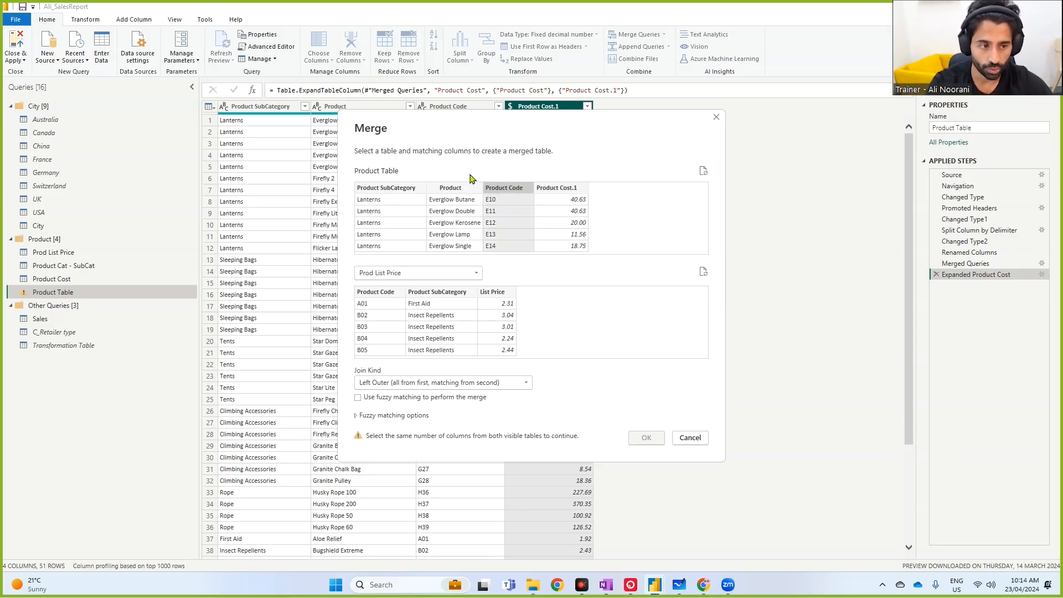
ctrl+click(374, 188)
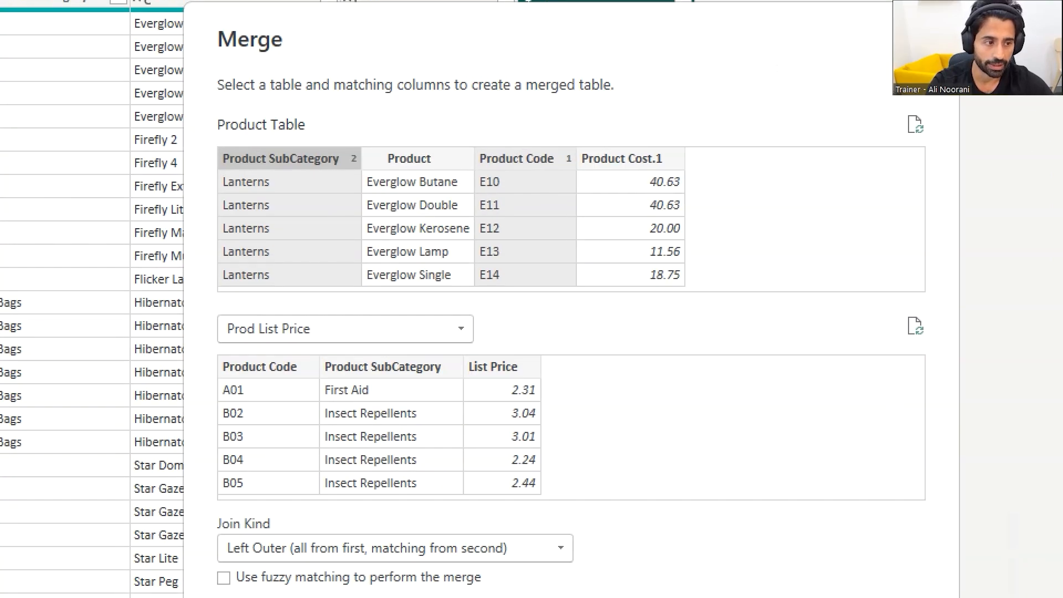
drag(533, 188, 550, 186)
drag(395, 186, 425, 186)
click(374, 160)
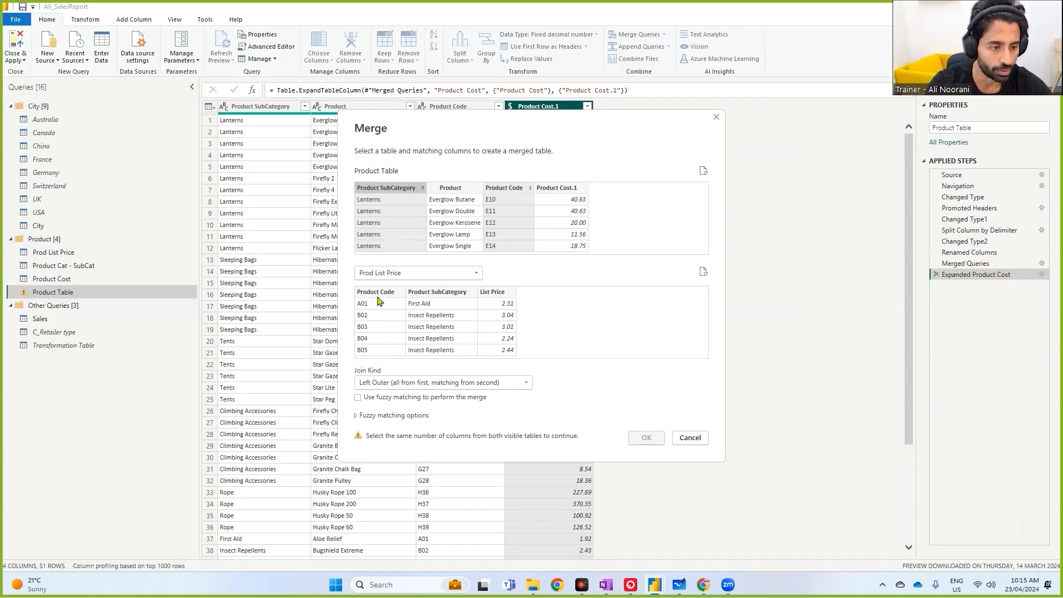
click(265, 371)
ctrl+click(373, 372)
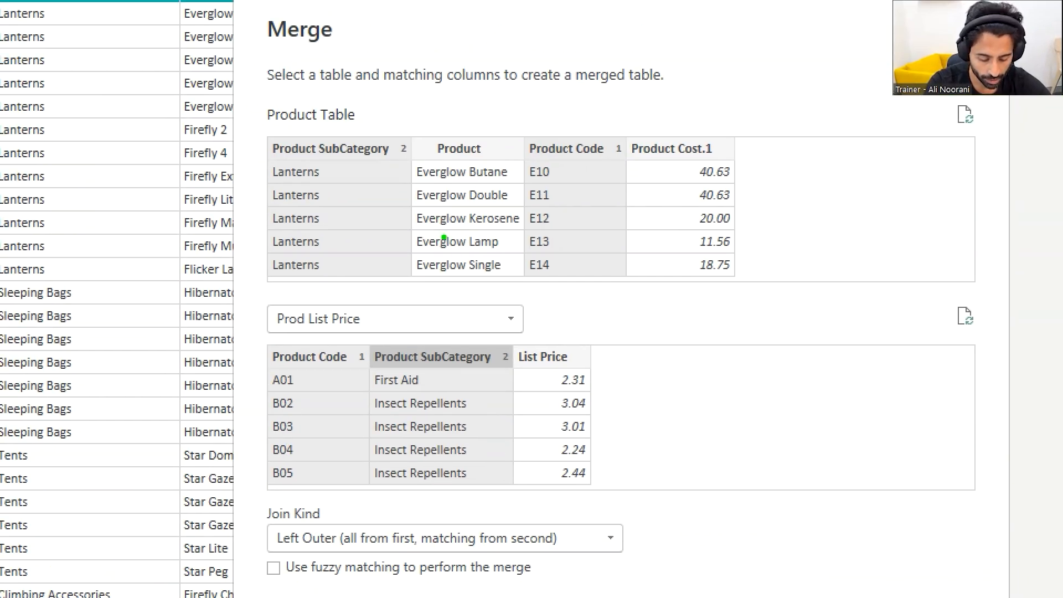
drag(358, 370, 369, 366)
drag(615, 158, 631, 154)
drag(398, 159, 415, 156)
drag(496, 367, 513, 361)
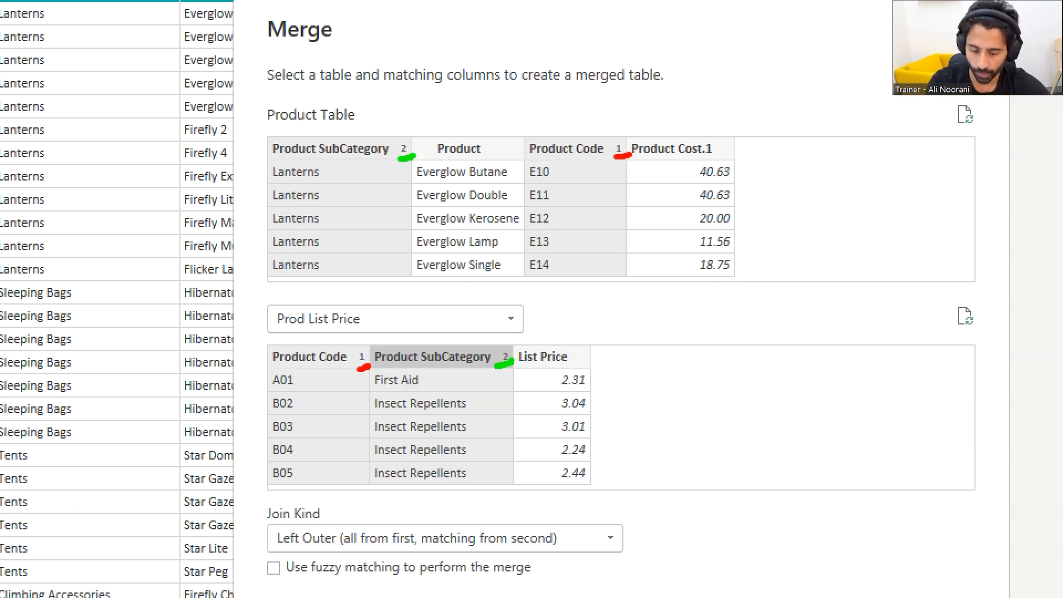
key(Escape)
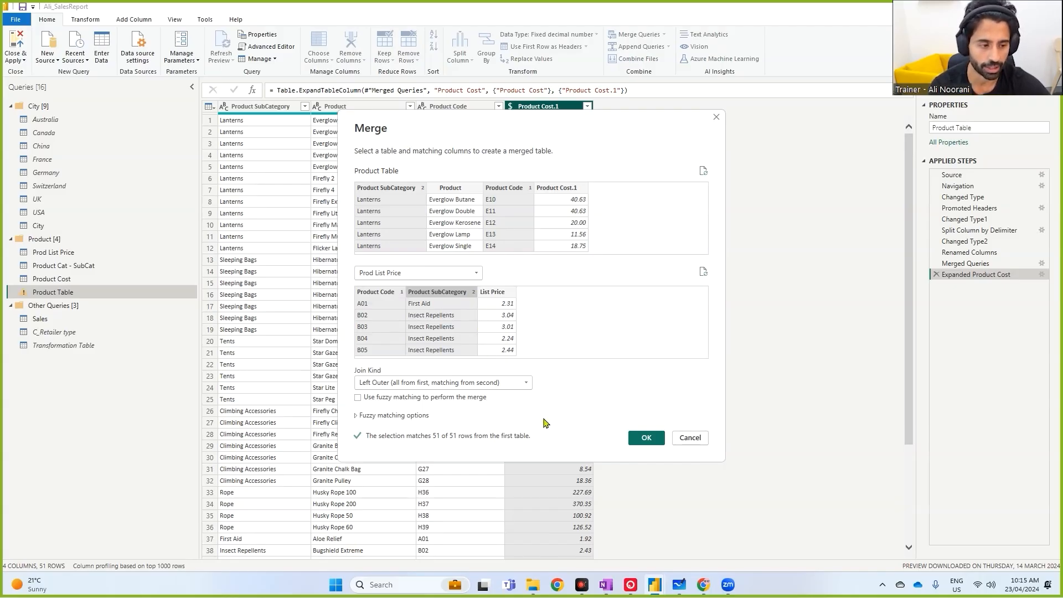
click(646, 438)
- Expand the merged Prod List Price column to bring in only the List Price field
click(676, 106)
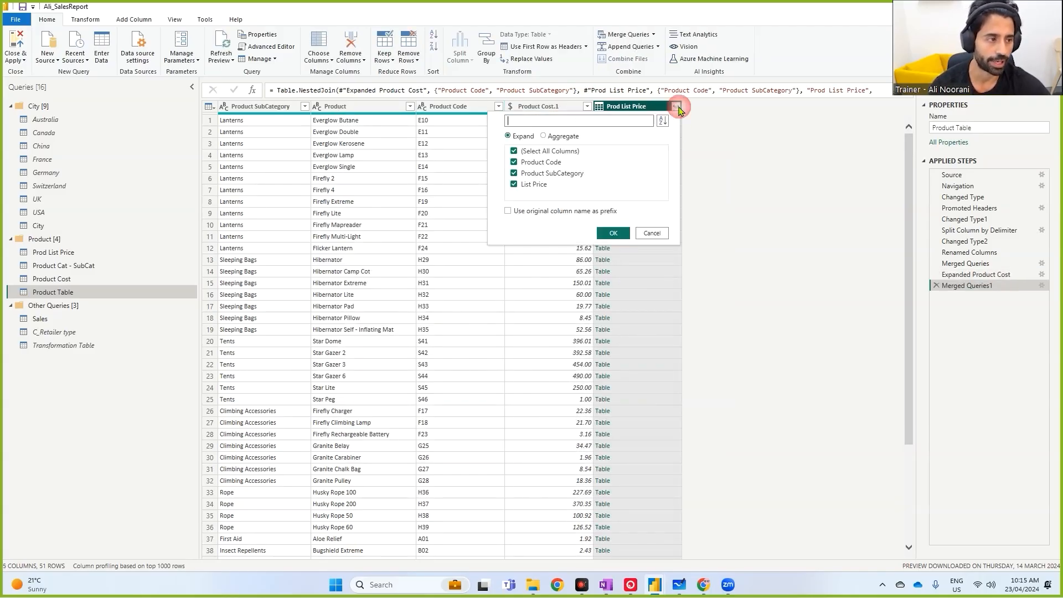
click(529, 151)
click(527, 187)
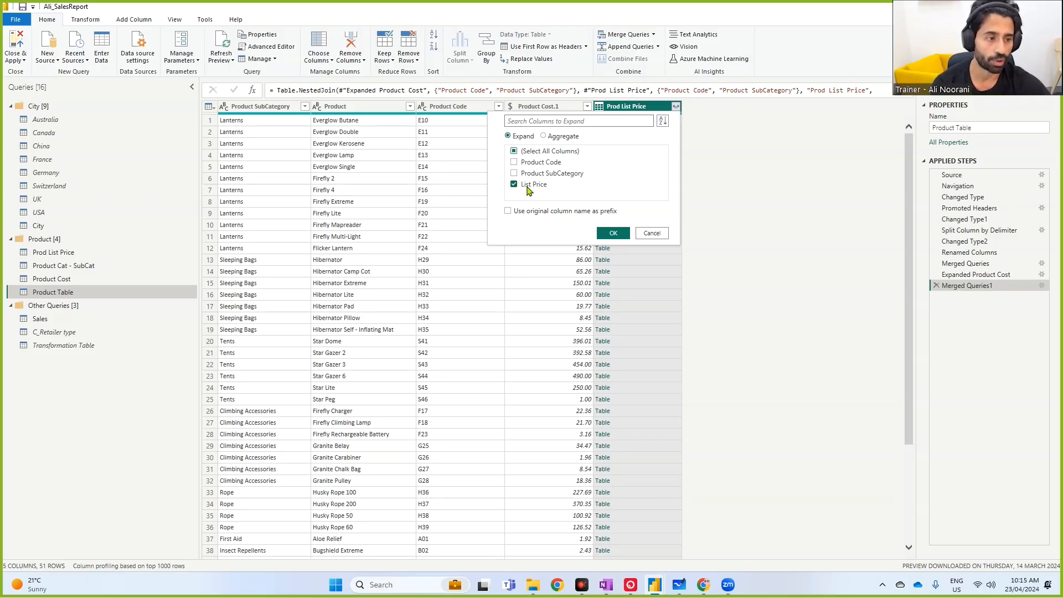
mouse_move(526, 182)
mouse_down()
mouse_move(553, 178)
mouse_move(476, 207)
mouse_move(412, 178)
mouse_move(274, 144)
mouse_move(269, 132)
mouse_up()
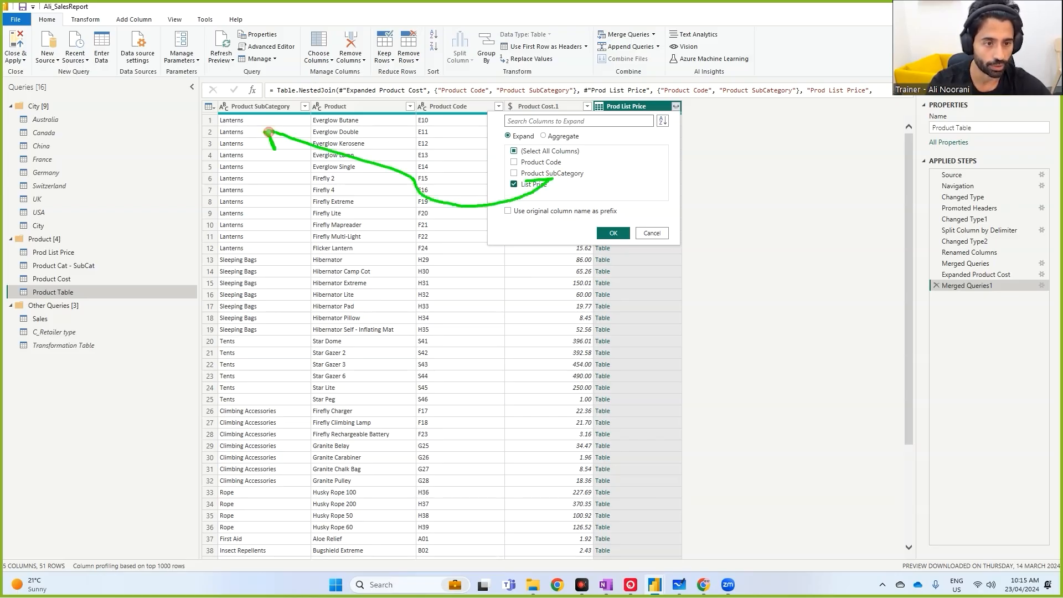
key(Escape)
click(676, 106)
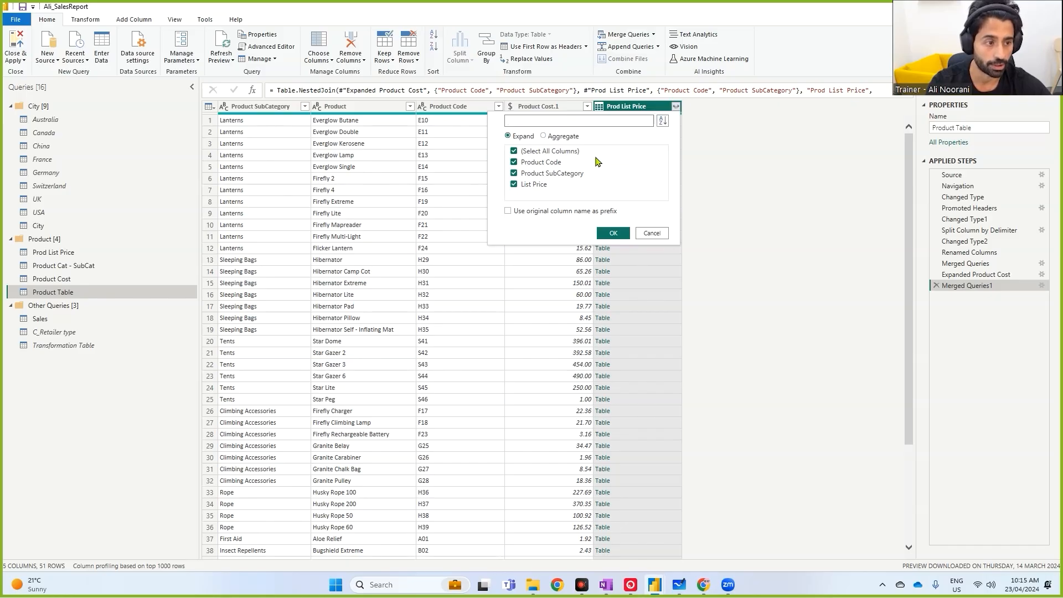
click(546, 163)
click(613, 232)
- Merge Product Table with Product Cat - SubCat, matching on Product SubCategory in both tables
click(637, 34)
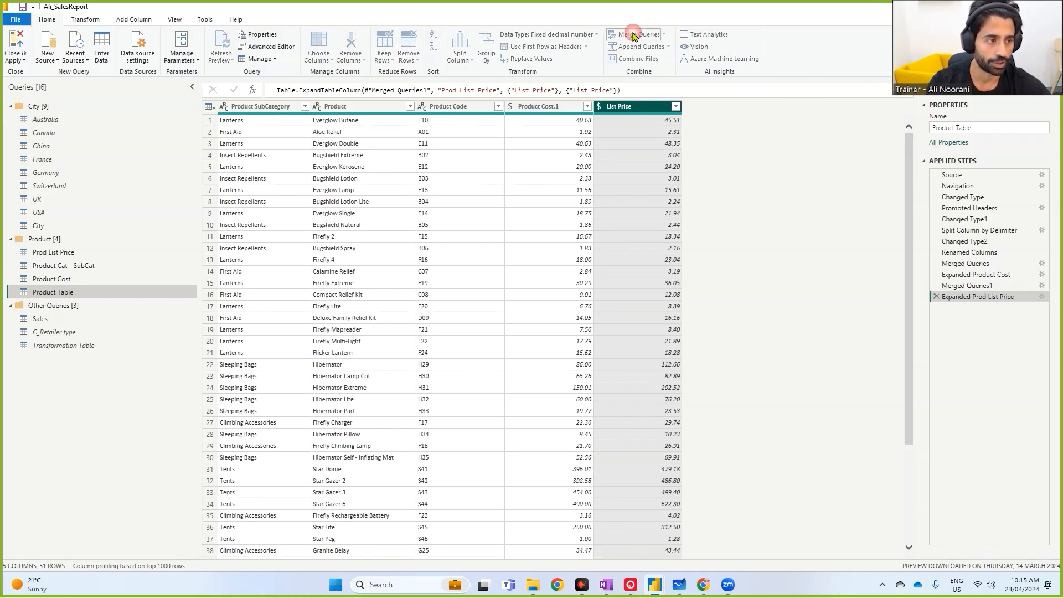
click(466, 273)
click(410, 375)
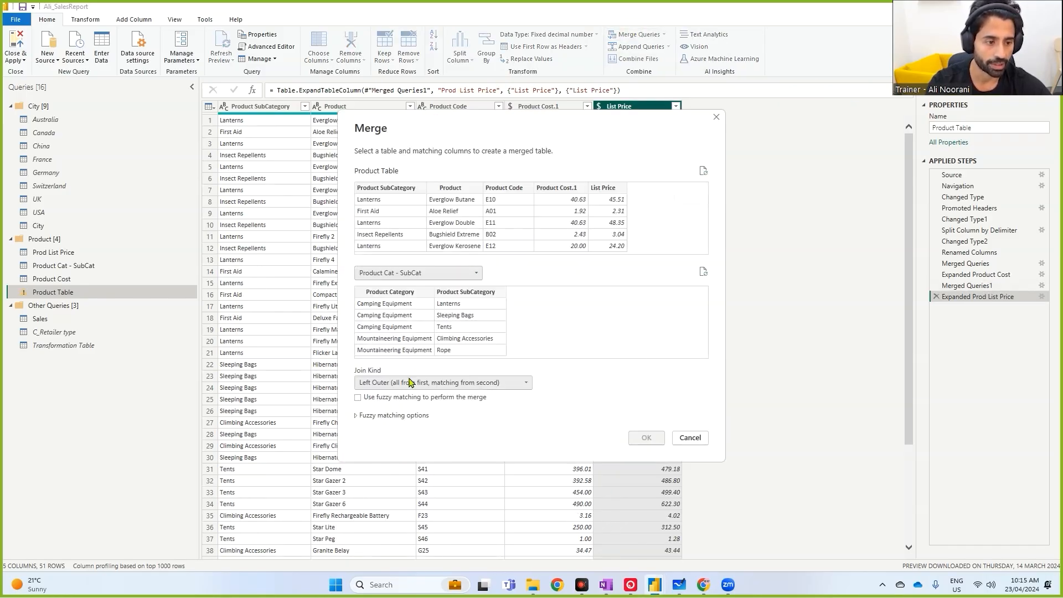
click(472, 294)
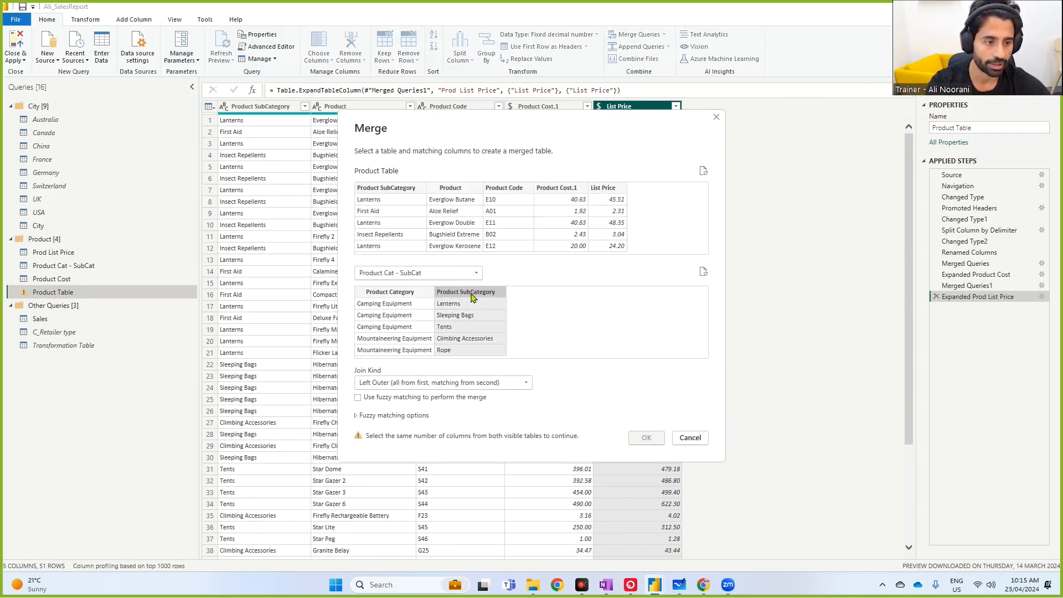
click(391, 189)
click(647, 437)
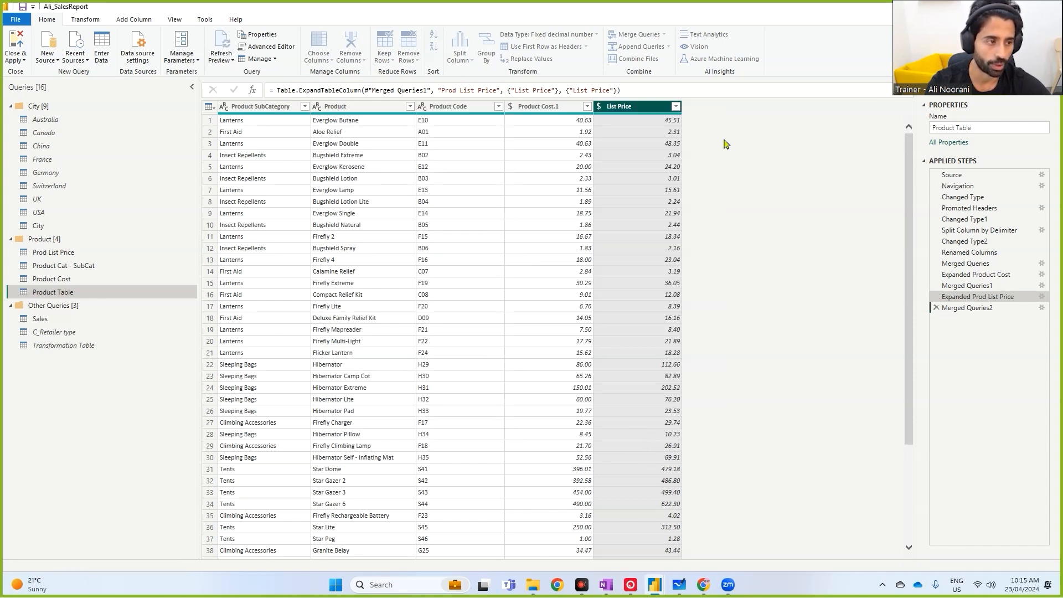
- Expand the merged Product Cat - SubCat column to bring in only Product Category
click(772, 106)
click(642, 174)
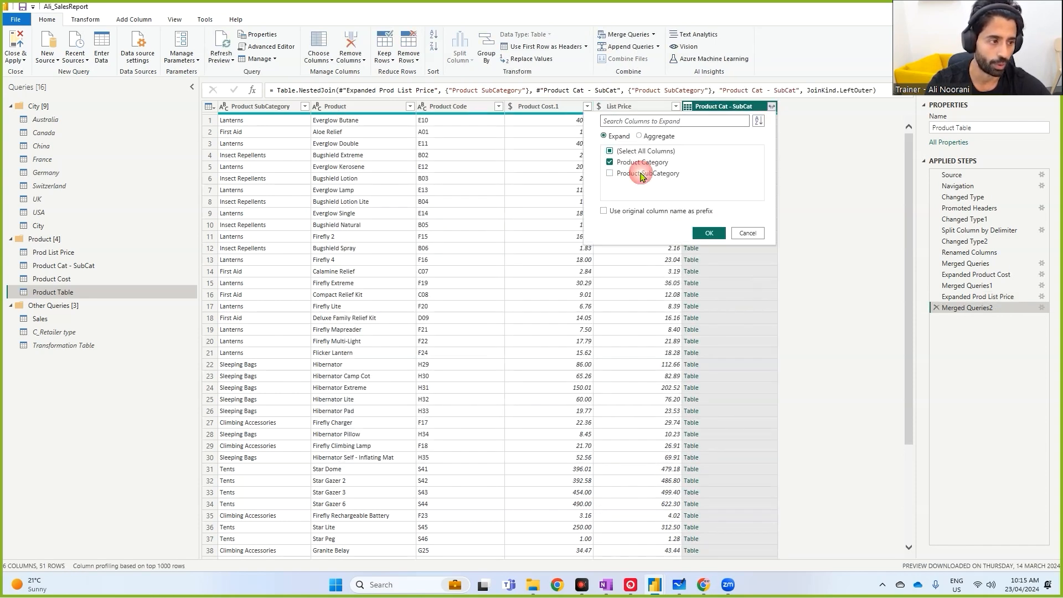
click(709, 234)
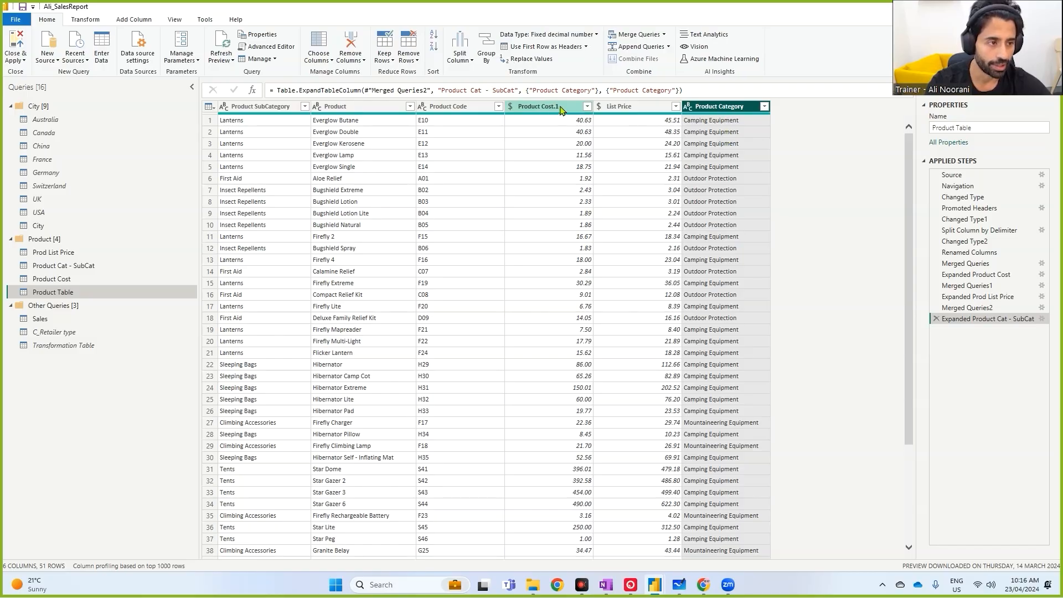
- Rename the Product Cost.1 column to Product Cost
double_click(538, 107)
key(Return)
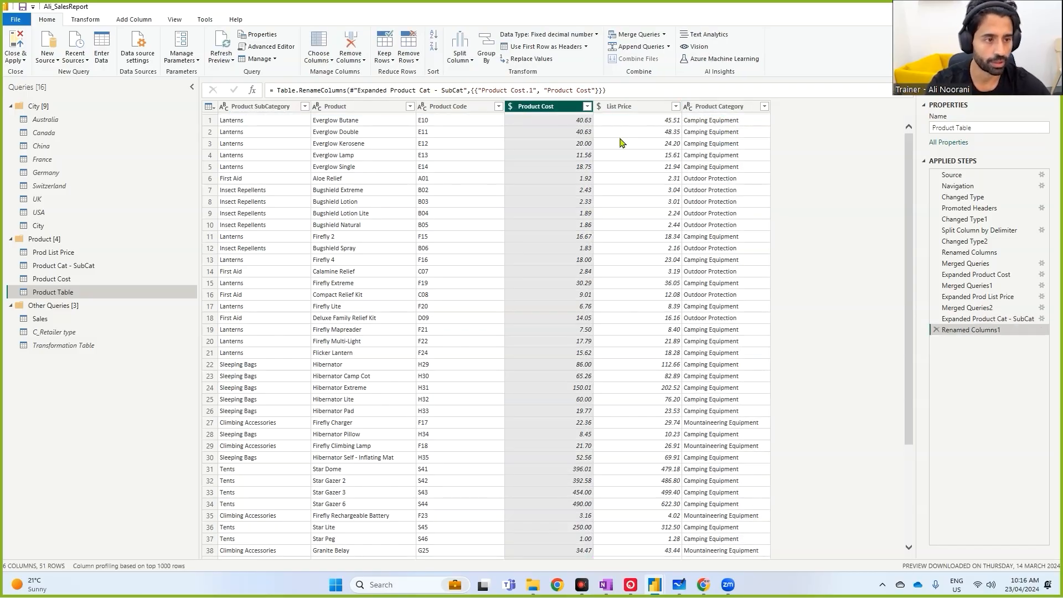
- Reorder the columns so Product Code comes first, followed by Product Category
drag(458, 116, 241, 113)
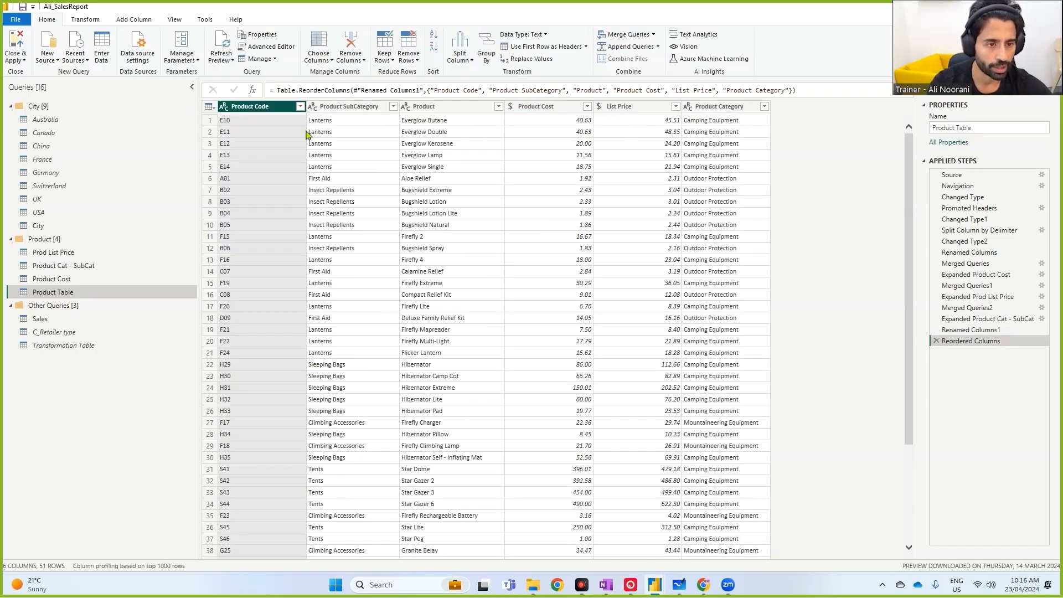
drag(720, 107, 339, 97)
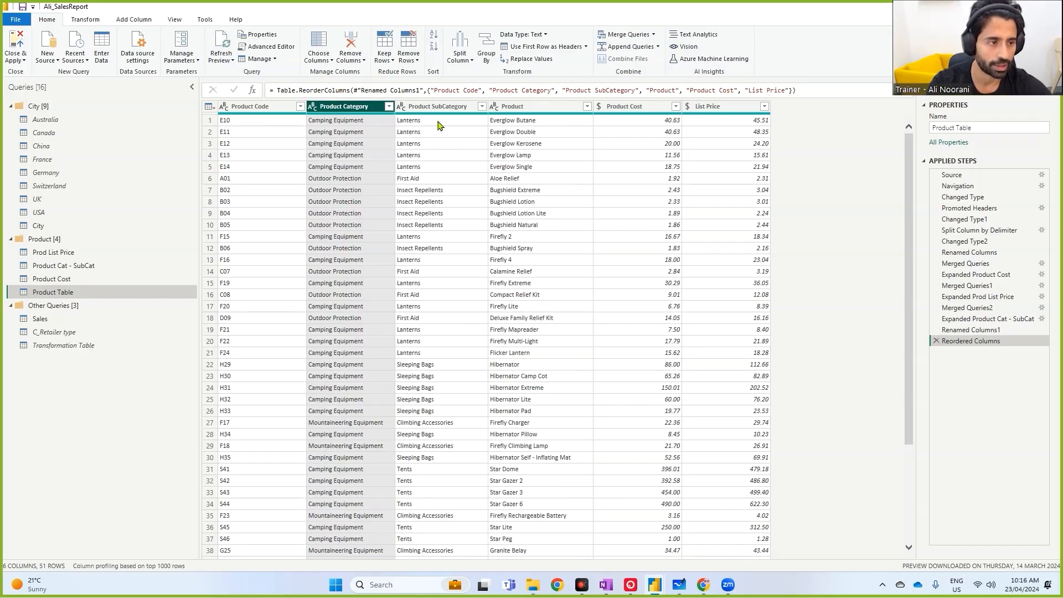
click(537, 106)
click(636, 106)
click(723, 111)
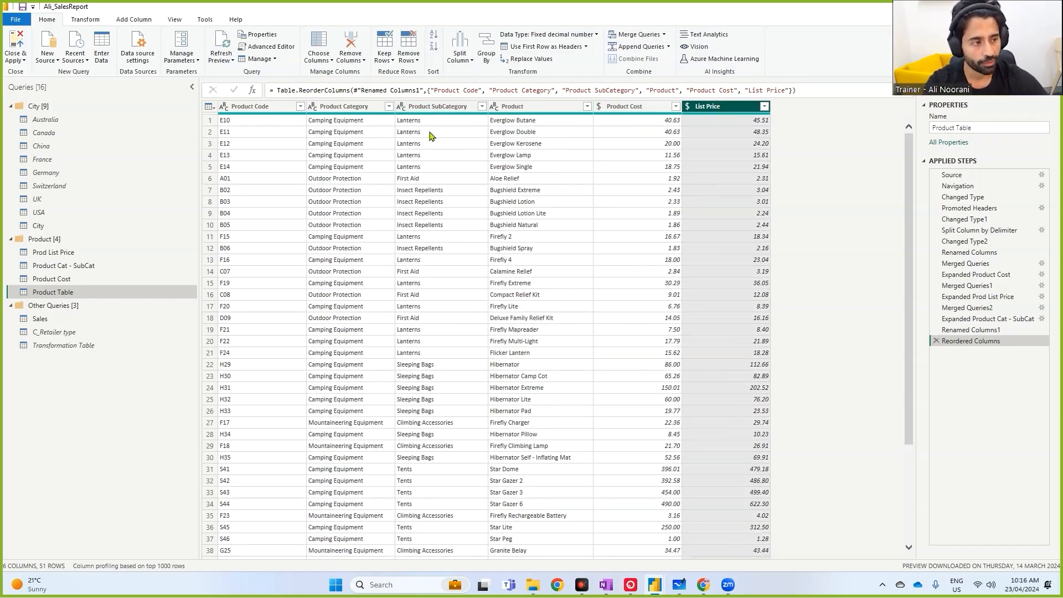
- Disable loading for Product Cost, Product Cat - SubCat and Prod List Price, then close and apply the queries
right_click(62, 283)
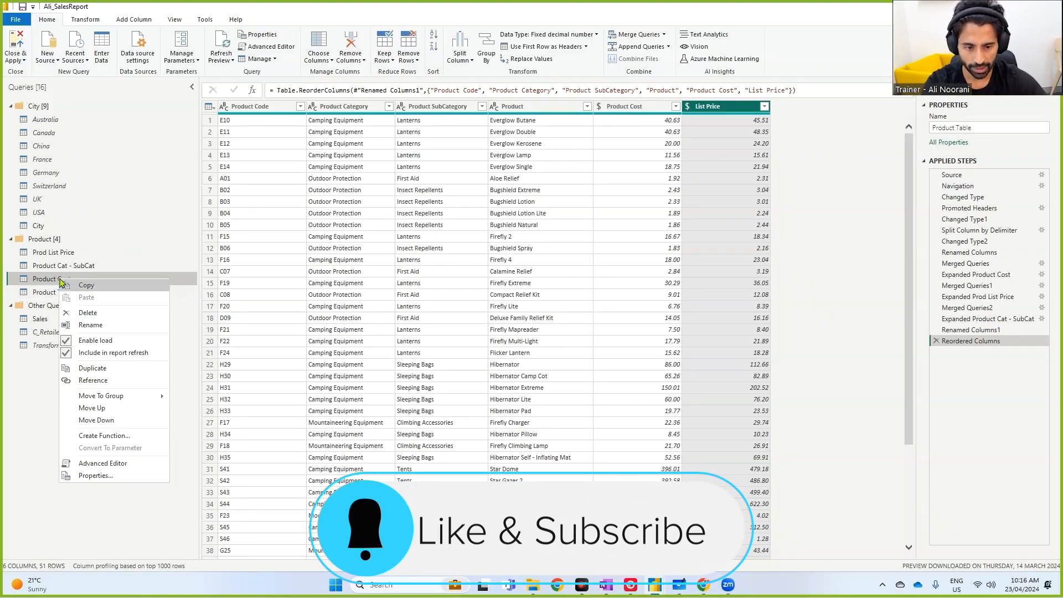
click(95, 340)
right_click(65, 267)
click(97, 327)
right_click(63, 253)
click(89, 308)
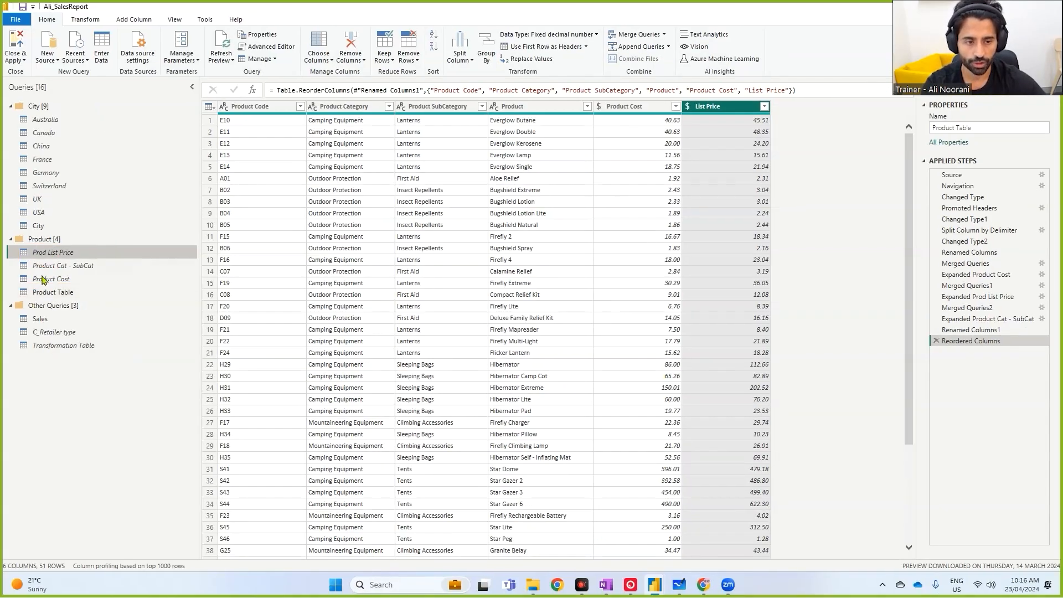
click(15, 43)
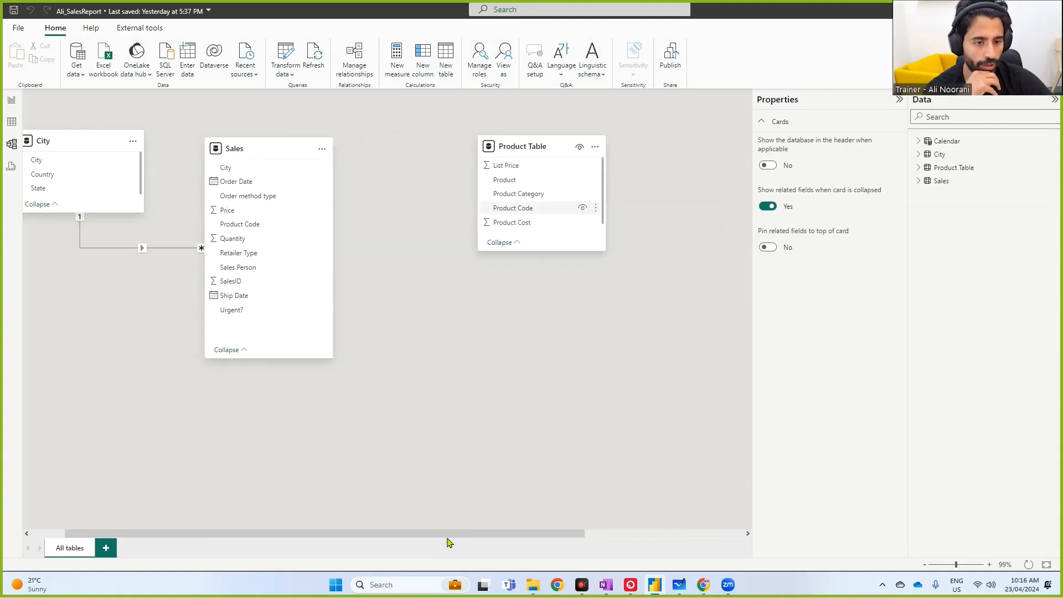
- Relate Product Table's Product Code to the Product Code field in Sales
click(528, 214)
drag(528, 214, 248, 227)
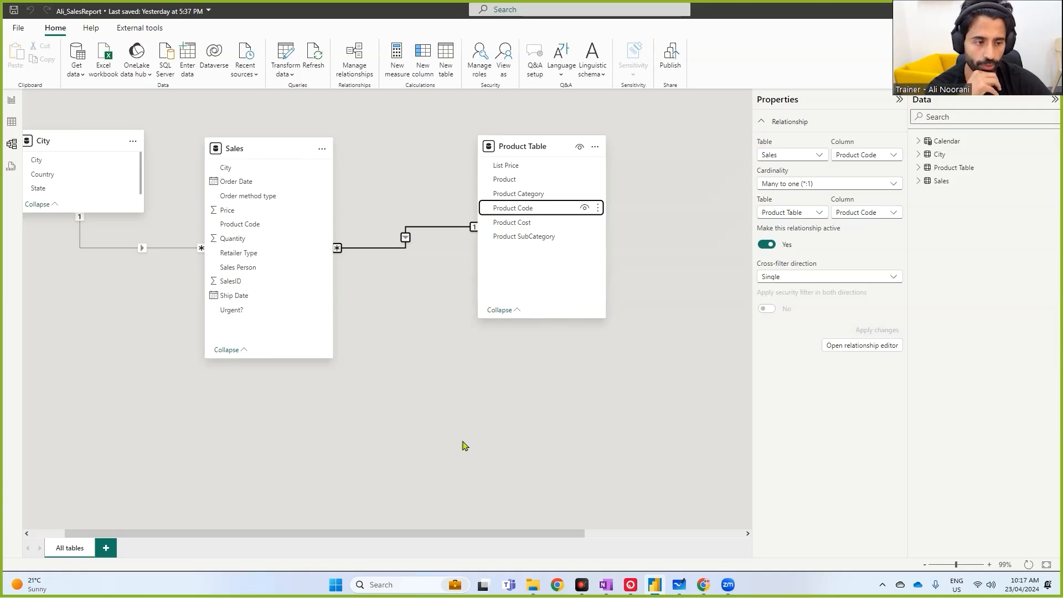
- Rearrange the model diagram, placing Product Table below Sales and the Calendar card beside Sales
drag(540, 533, 699, 534)
drag(623, 227, 447, 370)
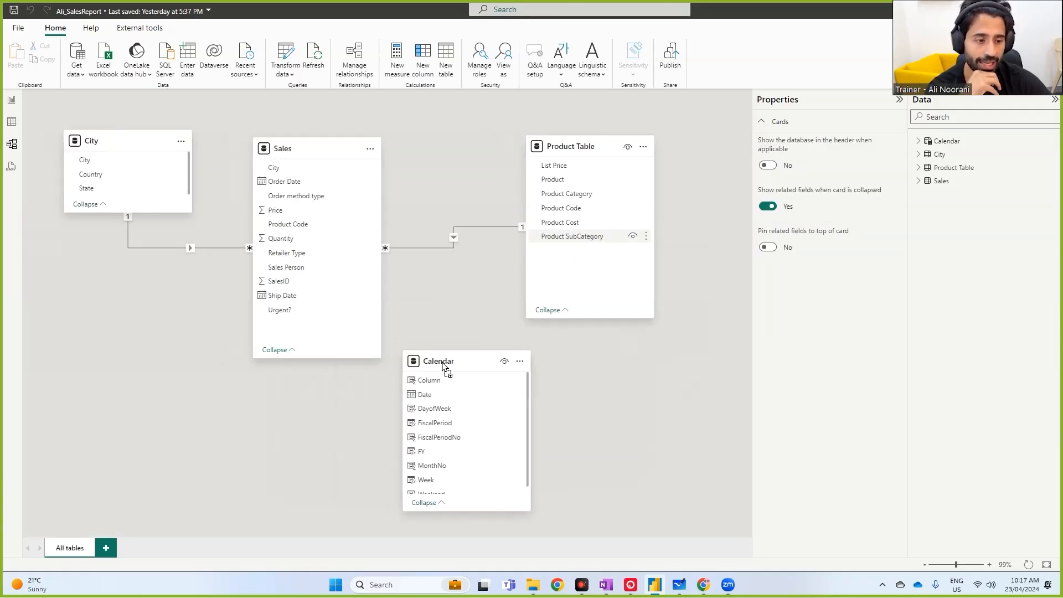
drag(504, 512, 504, 526)
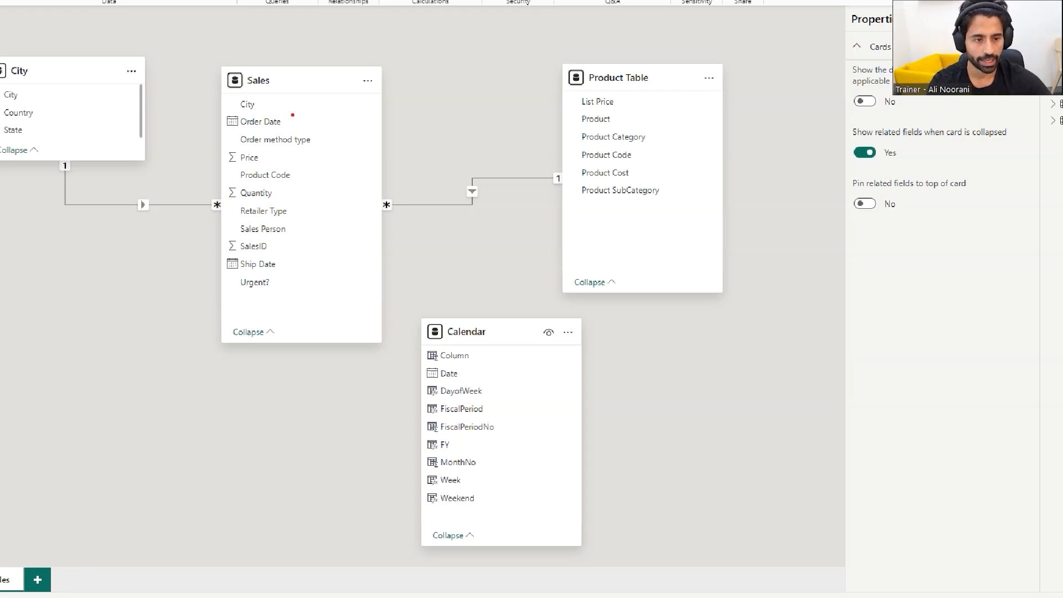
mouse_move(220, 113)
mouse_down()
mouse_move(290, 131)
mouse_move(424, 381)
mouse_up()
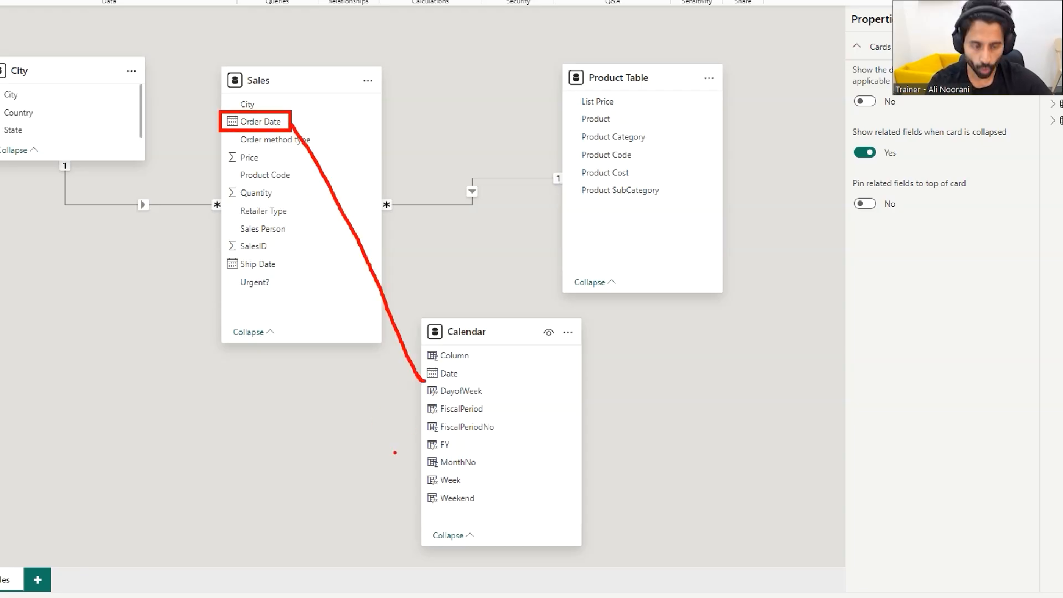
mouse_move(223, 250)
mouse_down()
mouse_move(294, 280)
mouse_move(407, 395)
mouse_move(428, 387)
mouse_up()
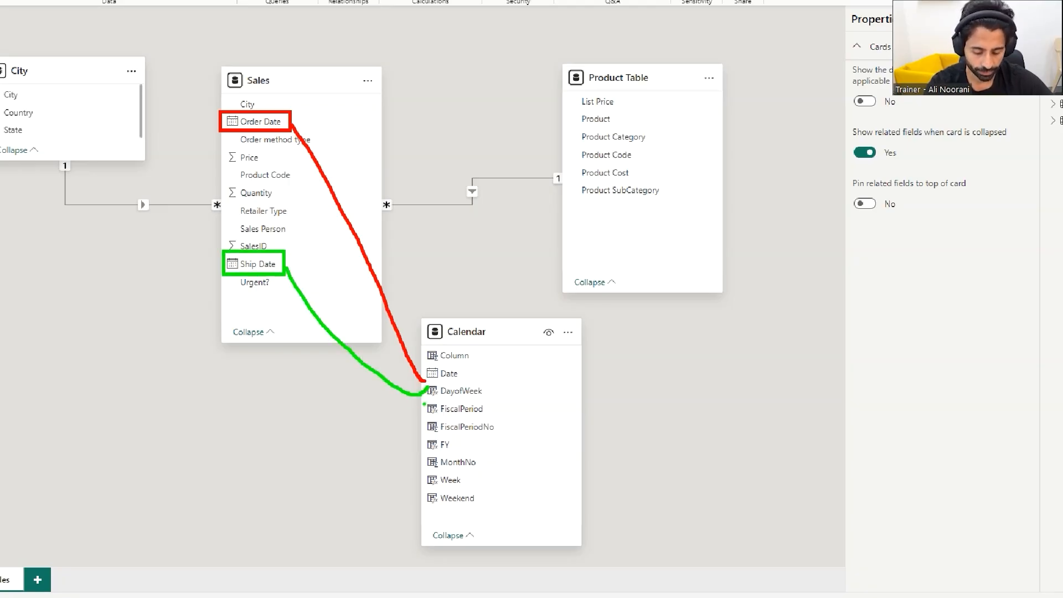
key(ctrl+z)
drag(286, 268, 422, 387)
key(Escape)
drag(302, 343, 302, 319)
drag(488, 332, 485, 294)
drag(639, 78, 214, 353)
drag(499, 510, 499, 491)
drag(486, 294, 500, 102)
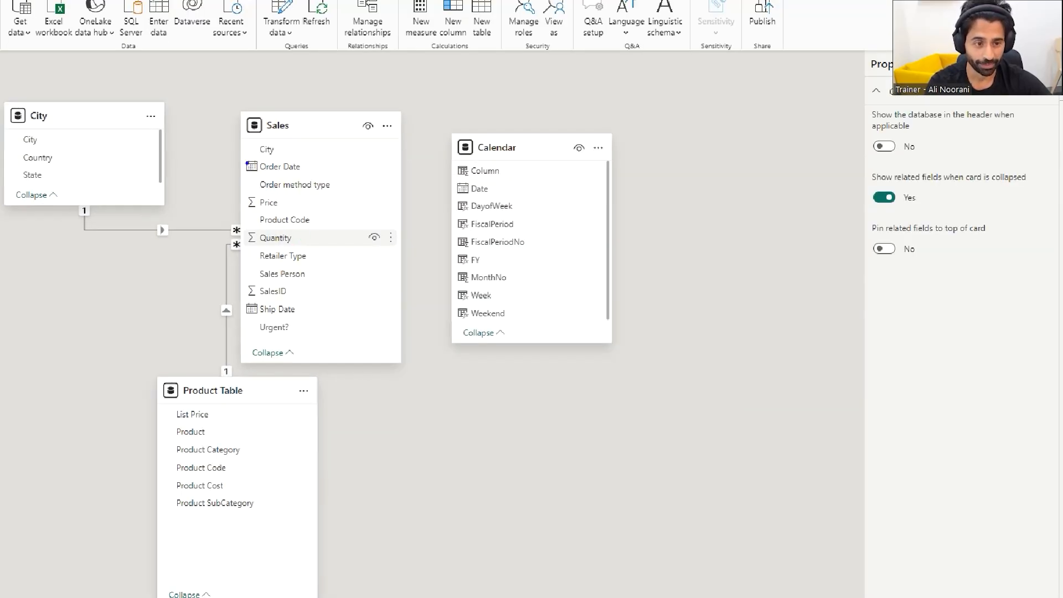
mouse_move(242, 155)
mouse_down()
mouse_move(310, 177)
mouse_move(443, 184)
mouse_up()
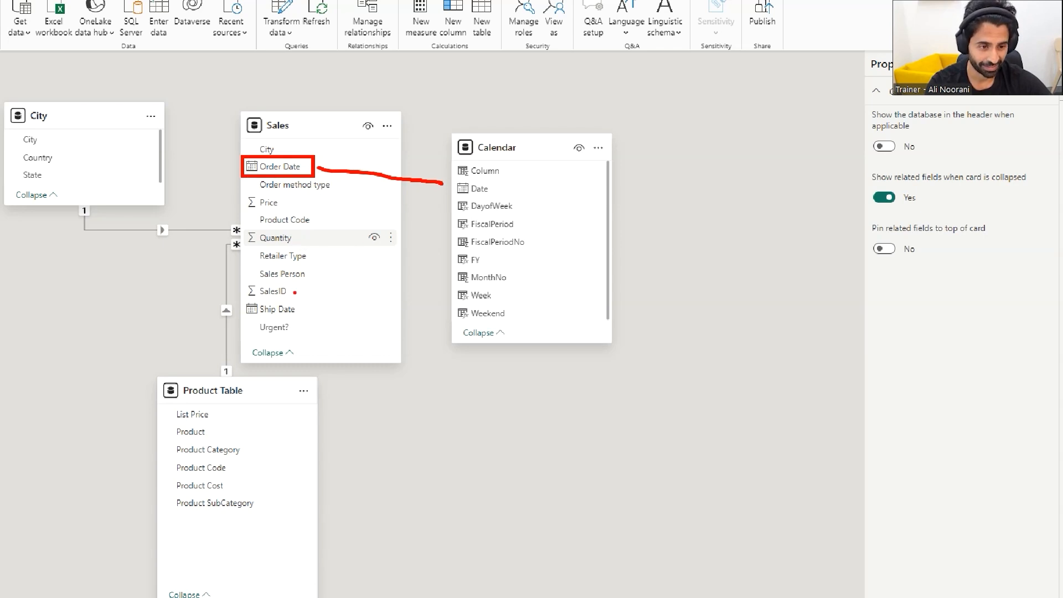
mouse_move(239, 297)
mouse_down()
mouse_move(286, 320)
mouse_move(318, 310)
mouse_move(467, 192)
mouse_up()
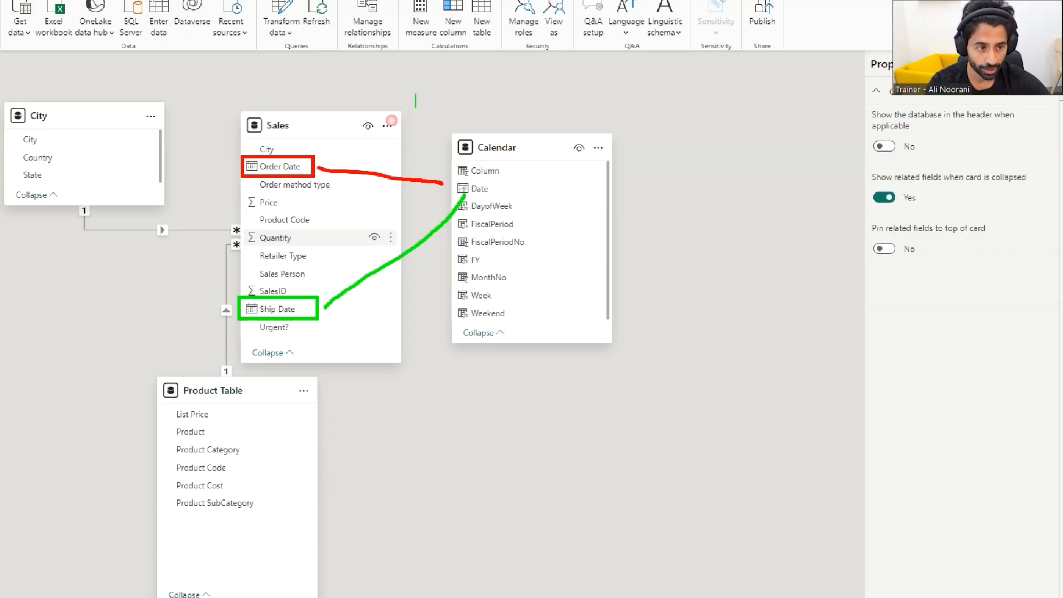
text(only 1 active relationship)
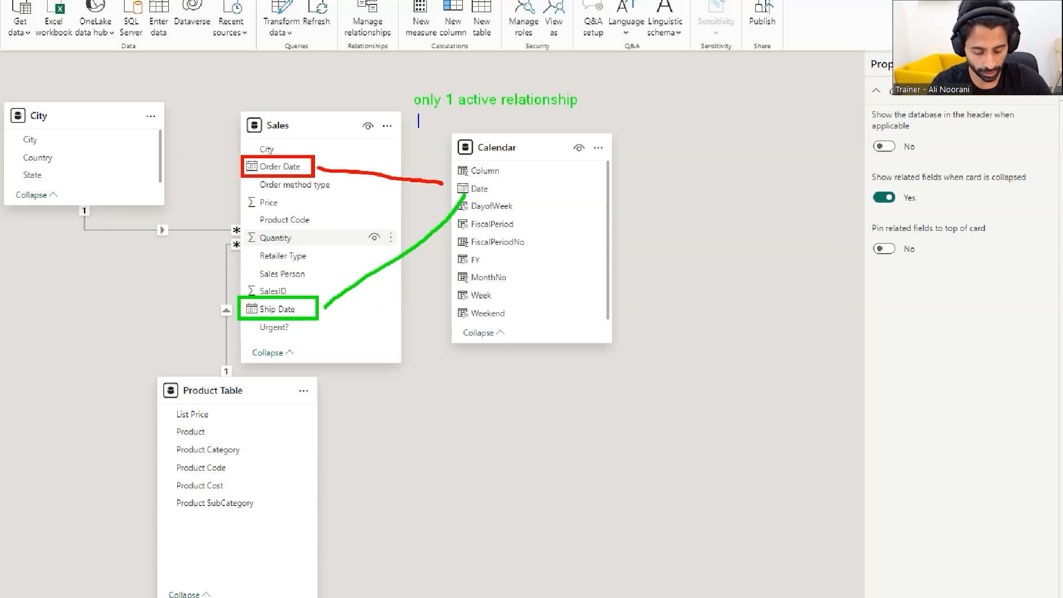
text(role playing )
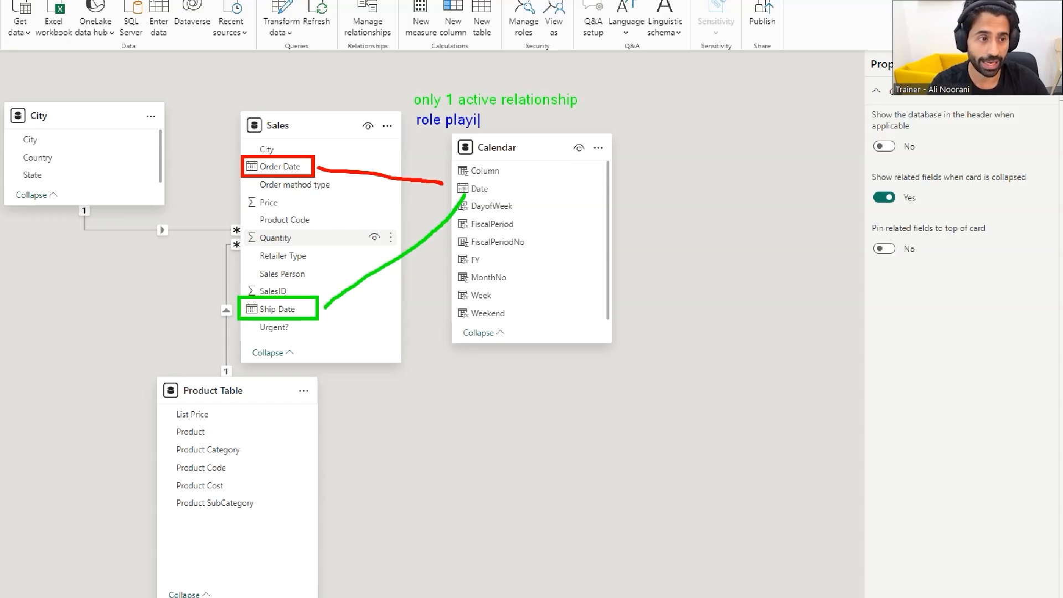
text(dimension)
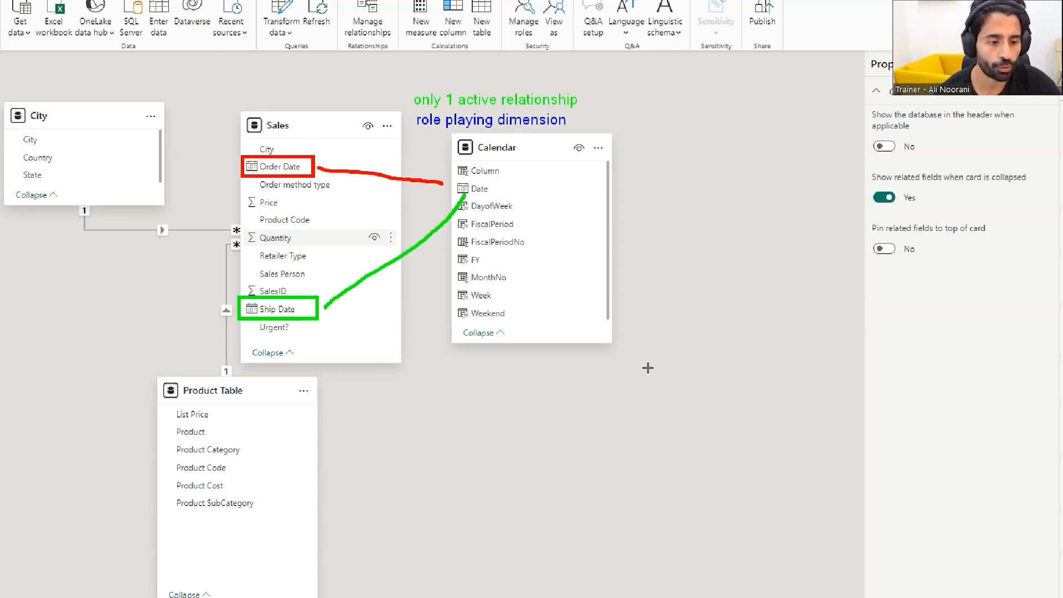
key(Escape)
click(679, 585)
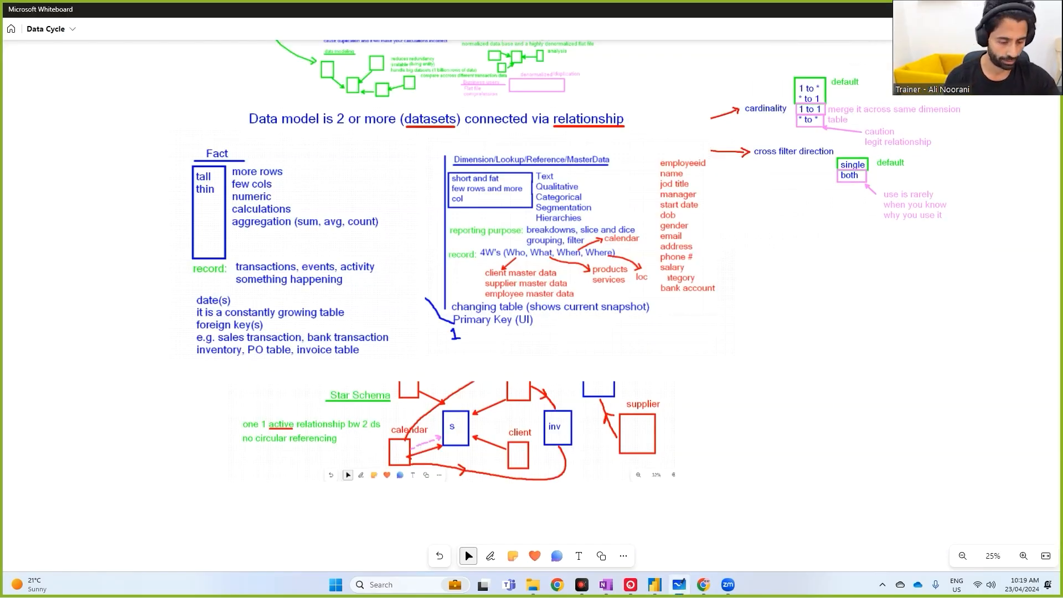
click(656, 584)
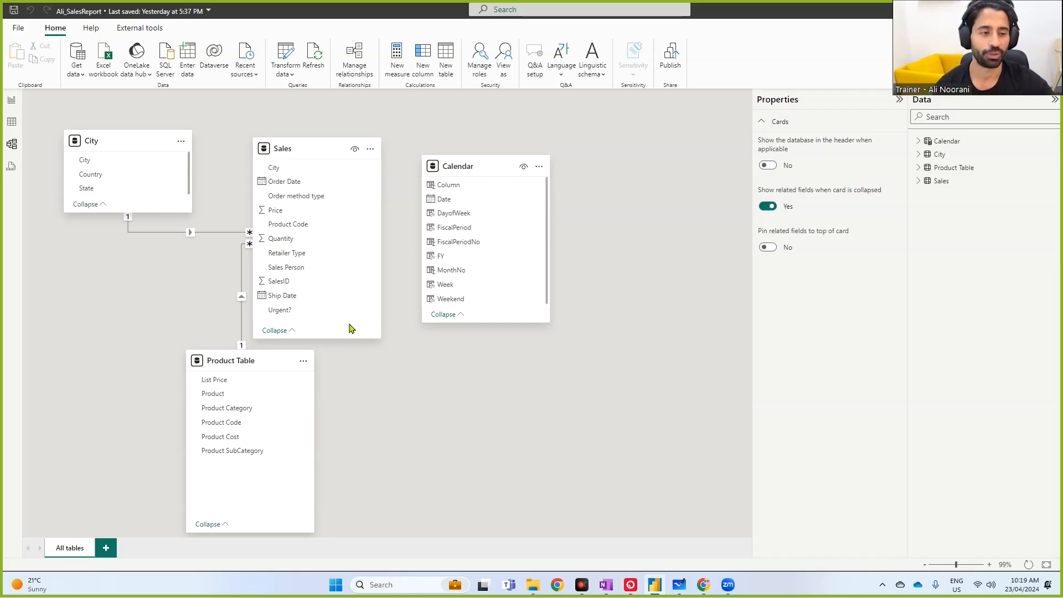
- Relate Calendar's Date to both Order Date and Ship Date in Sales
drag(468, 323, 470, 348)
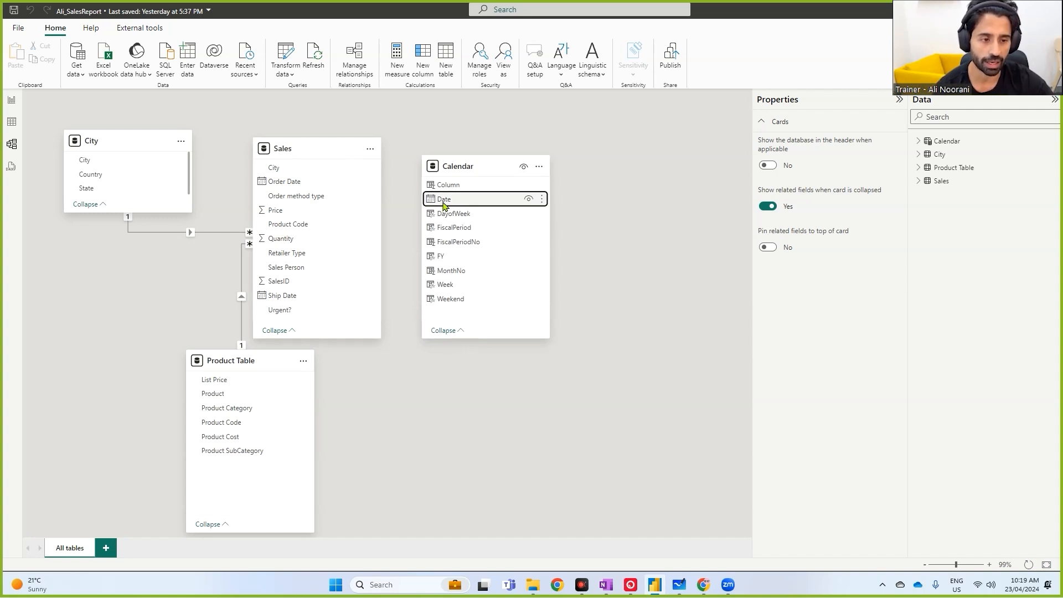
drag(443, 205, 274, 181)
drag(474, 168, 317, 297)
click(423, 165)
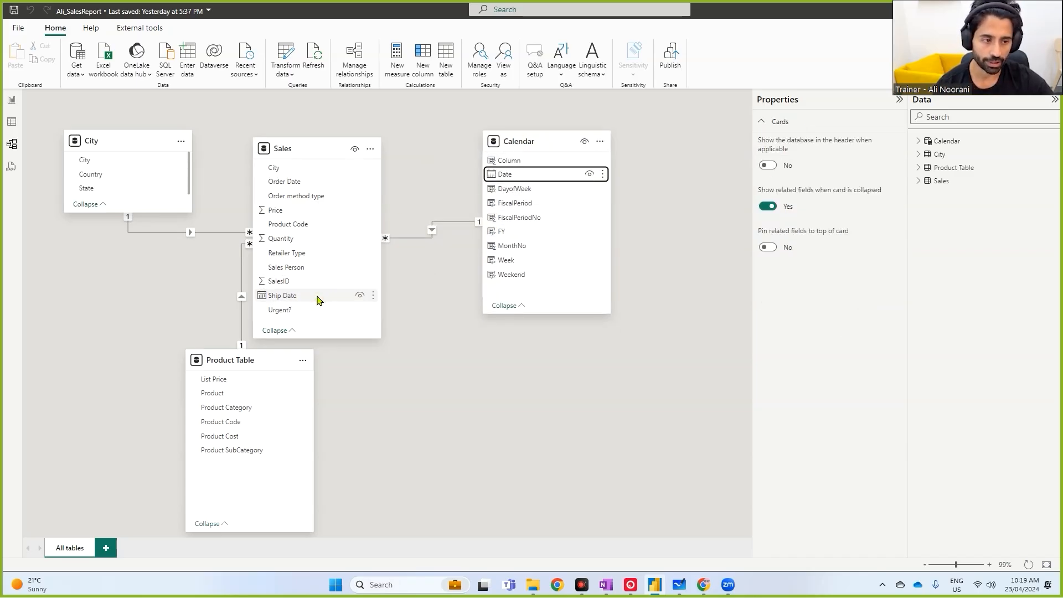
click(460, 297)
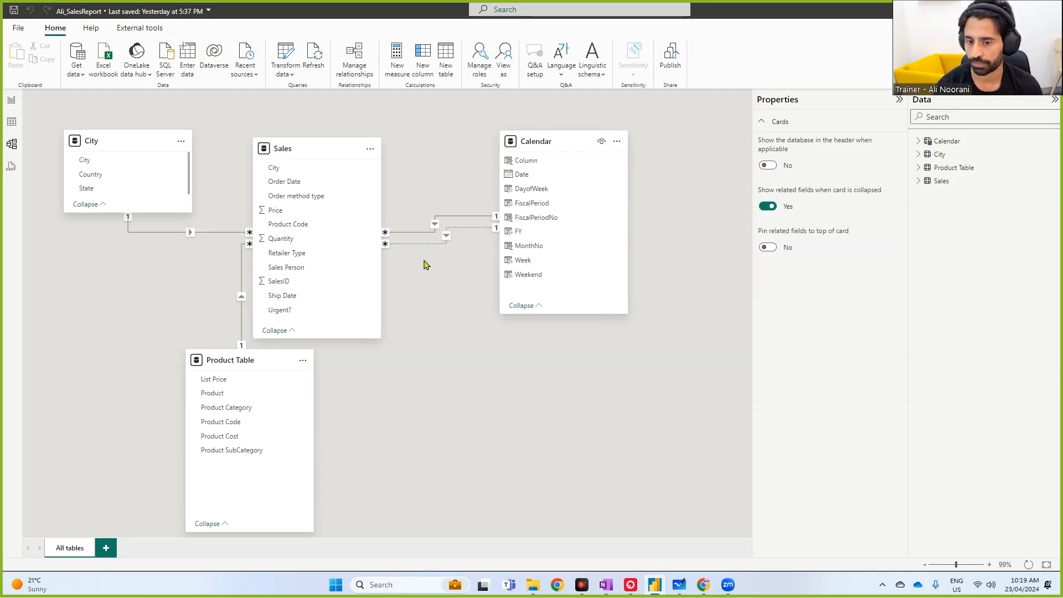
- Shift the Sales and Product Table cards to tidy the diagram layout
mouse_move(324, 119)
mouse_down()
mouse_move(321, 106)
mouse_move(334, 103)
mouse_up()
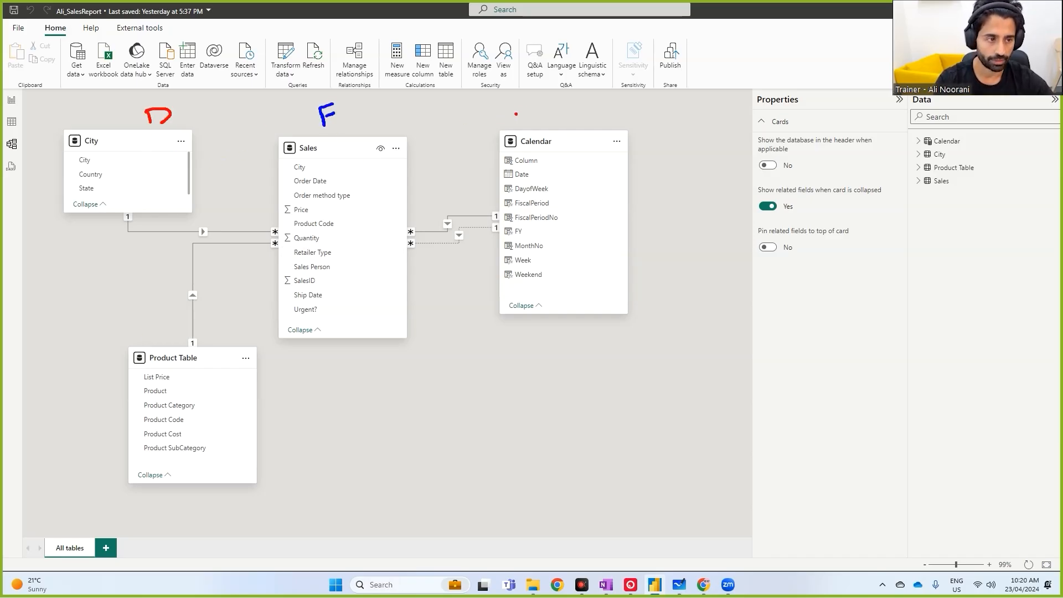
drag(145, 377, 123, 390)
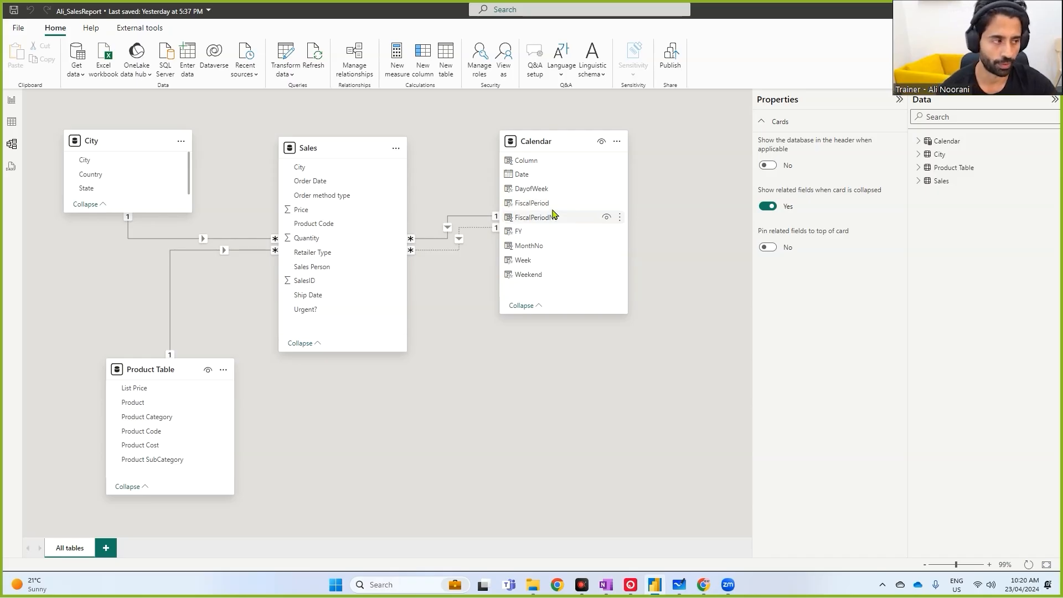
- Rename the Calendar table's calculated column named Column to FQtr
click(12, 121)
click(972, 141)
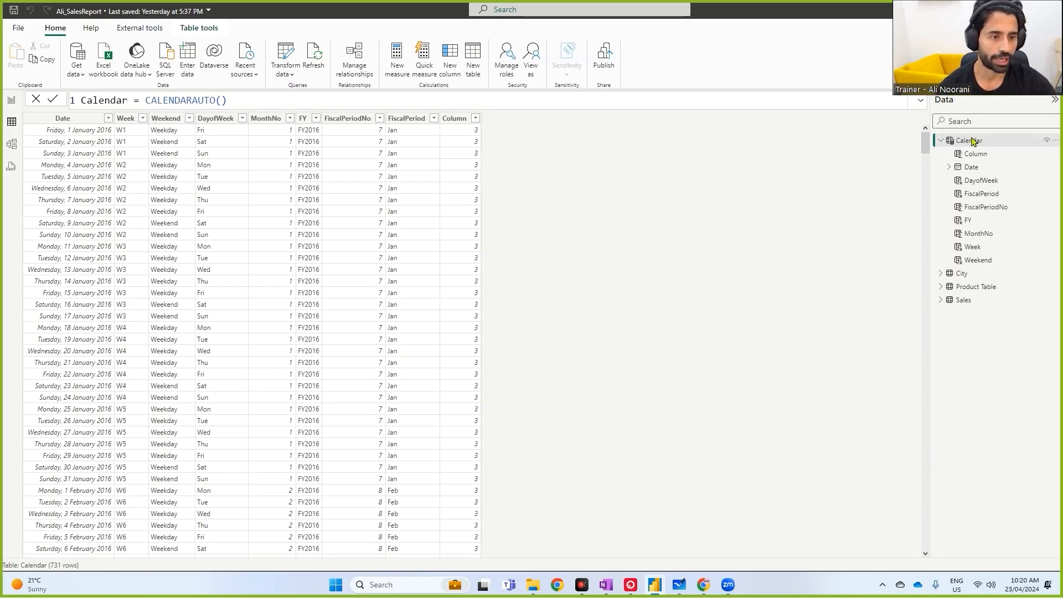
click(454, 119)
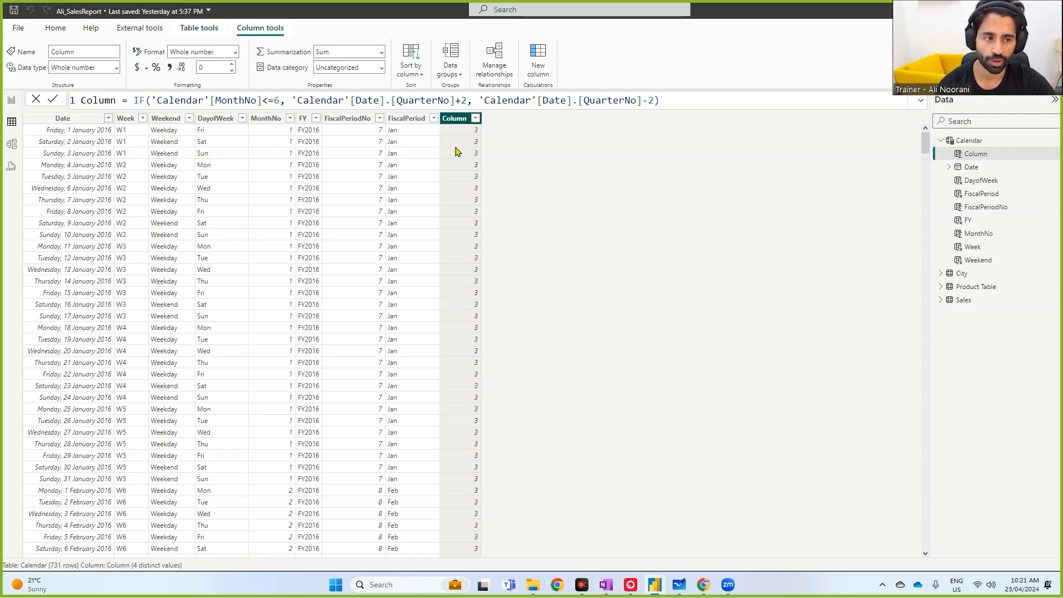
double_click(113, 101)
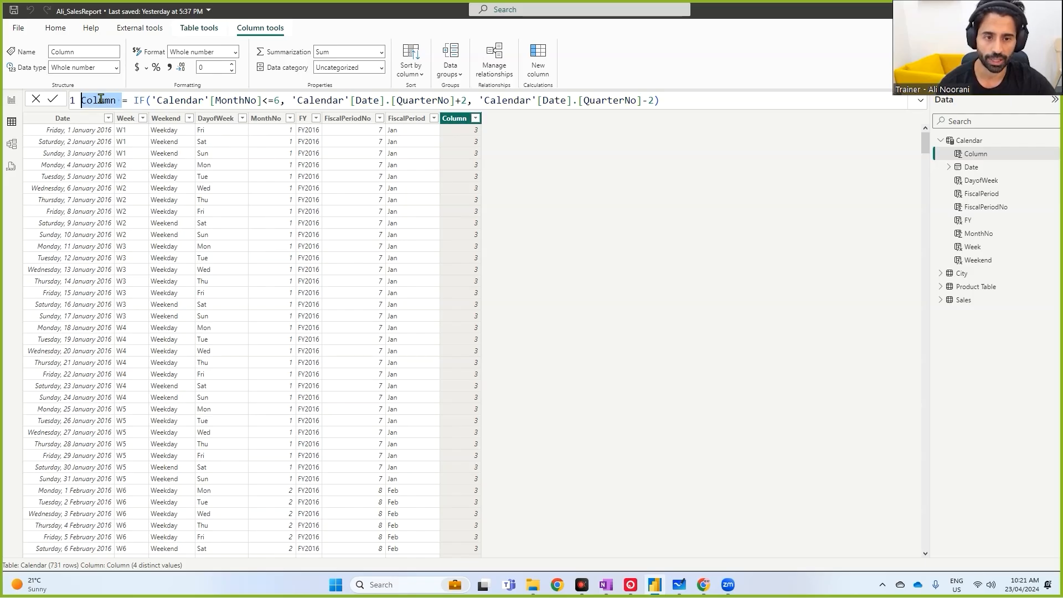
text(FQtr)
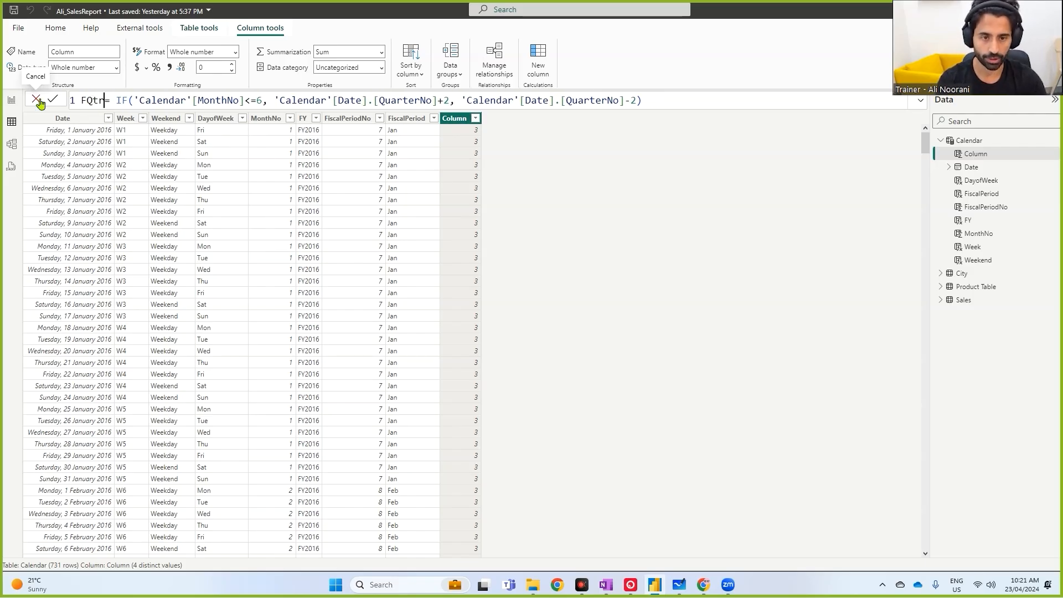
key(Return)
- Sort the Calendar table's data ascending by the FiscalPeriodNo column
triple_click(221, 100)
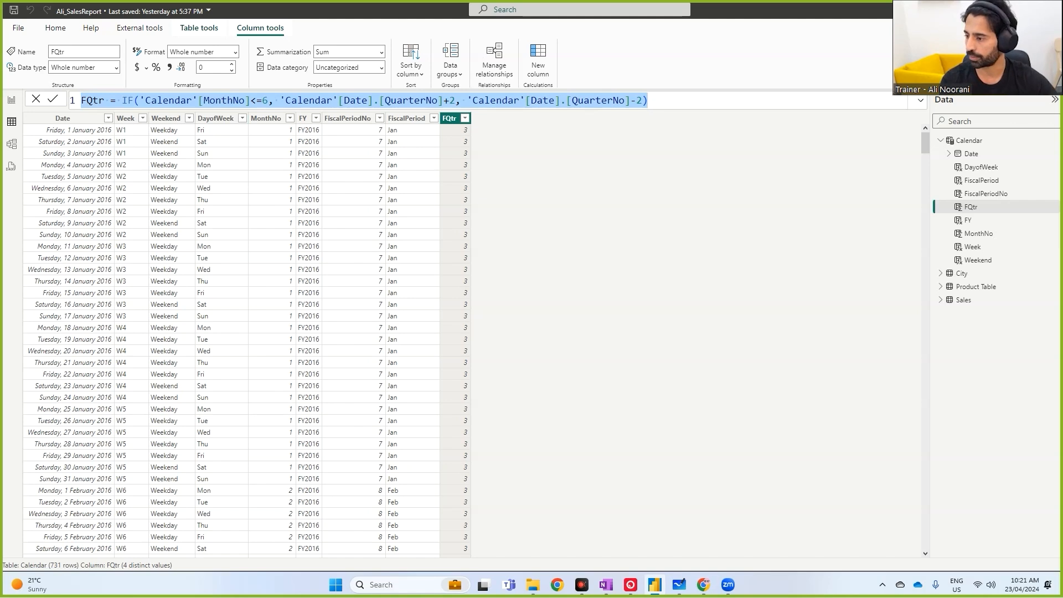
click(455, 120)
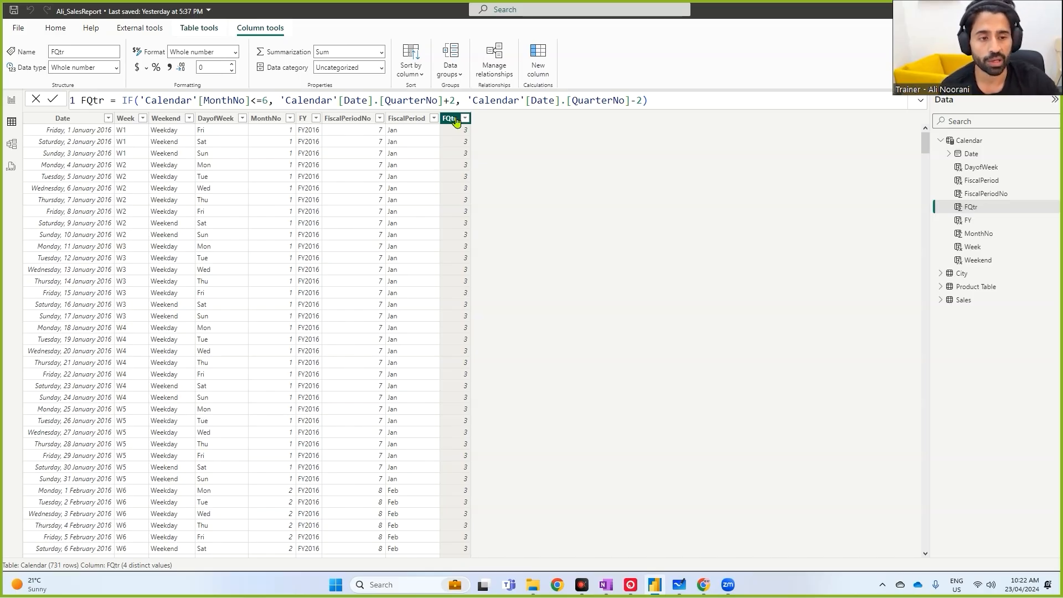
click(404, 119)
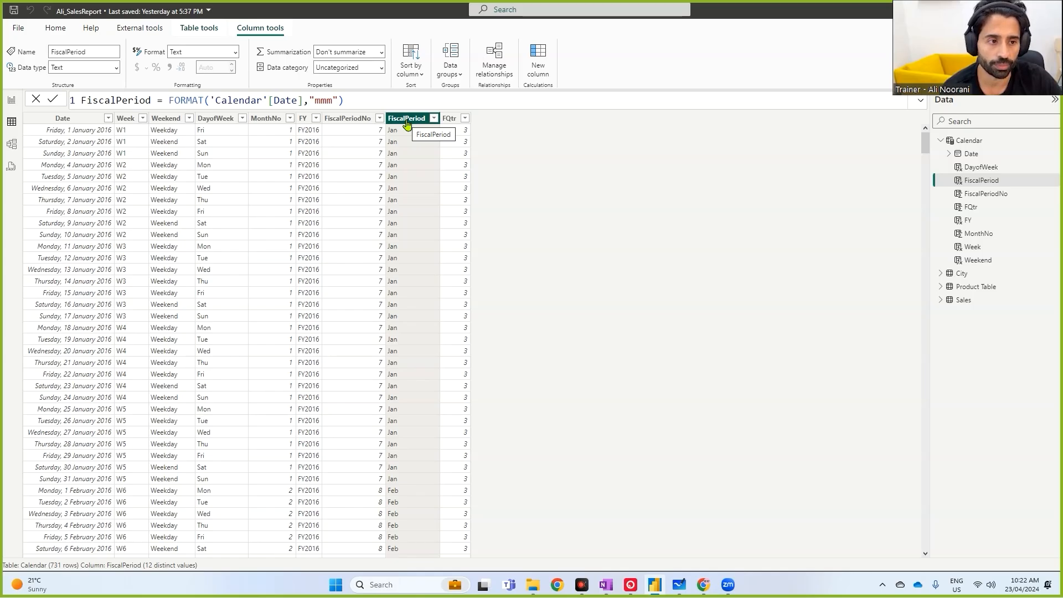
click(413, 73)
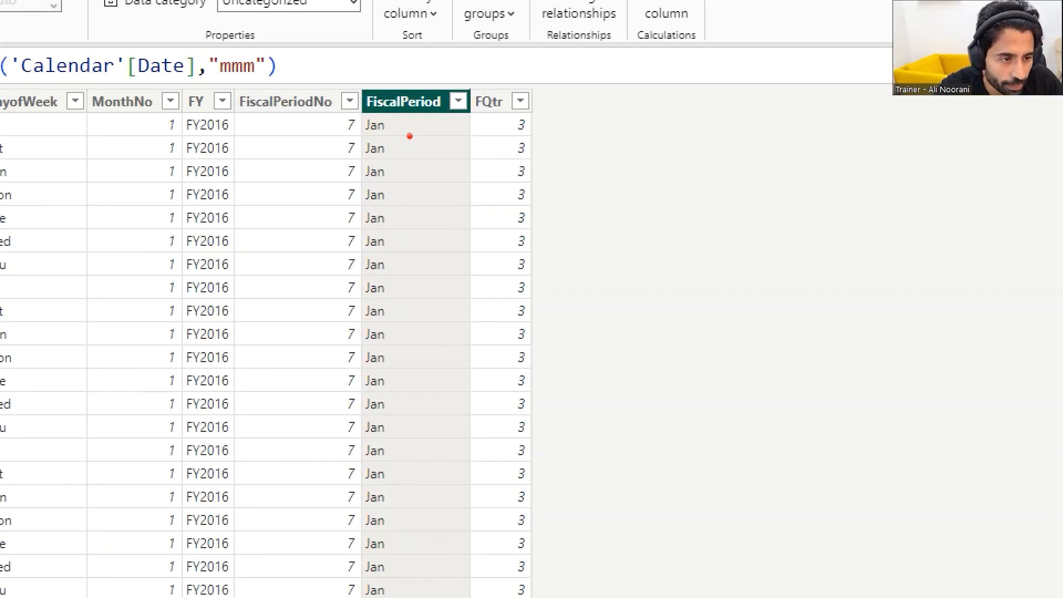
drag(367, 113, 435, 113)
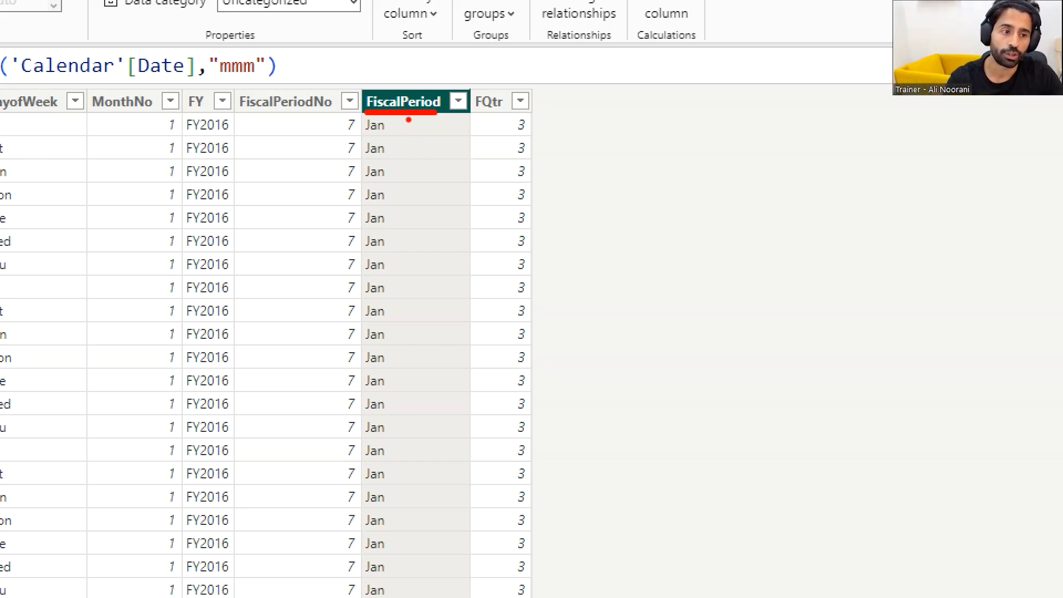
mouse_move(404, 90)
mouse_down()
mouse_move(377, 58)
mouse_move(304, 68)
mouse_move(285, 88)
mouse_move(279, 79)
mouse_move(302, 95)
mouse_up()
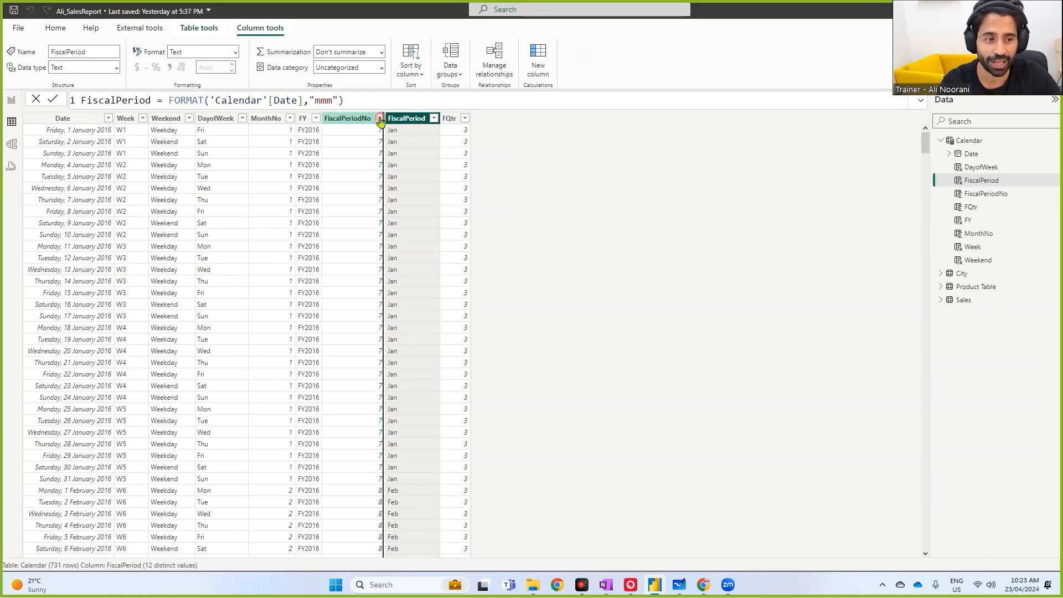
click(349, 110)
click(381, 119)
click(397, 133)
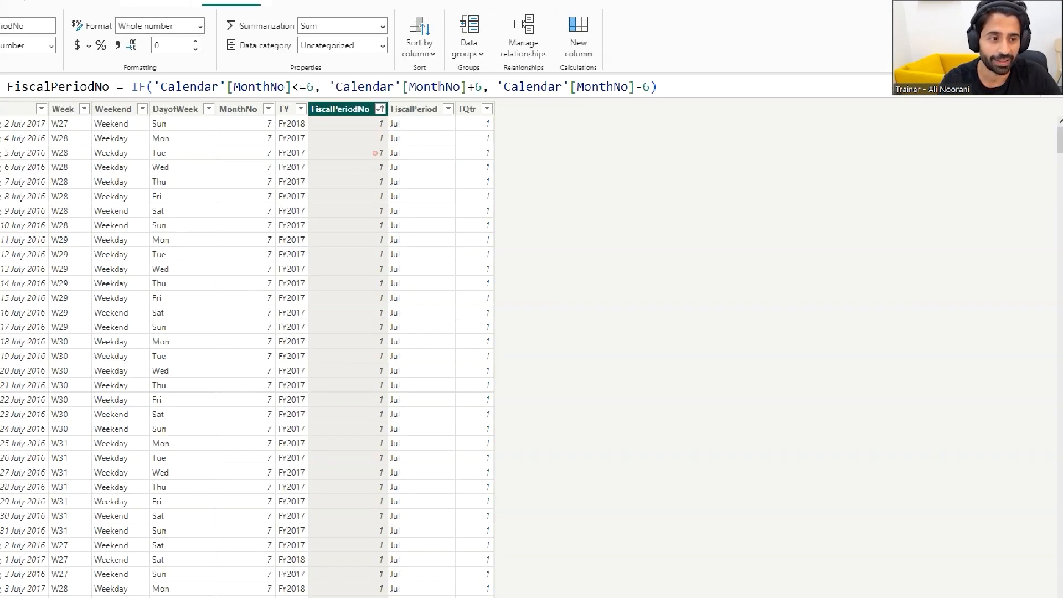
drag(374, 133, 414, 132)
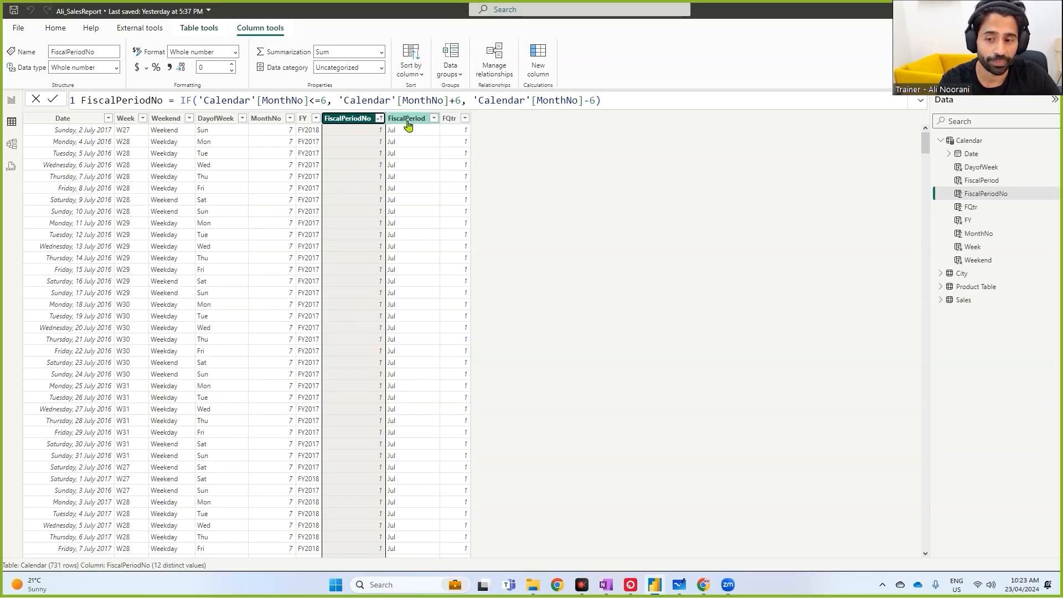
- Review the Sort by column options for the FiscalPeriod column without changing them
click(408, 122)
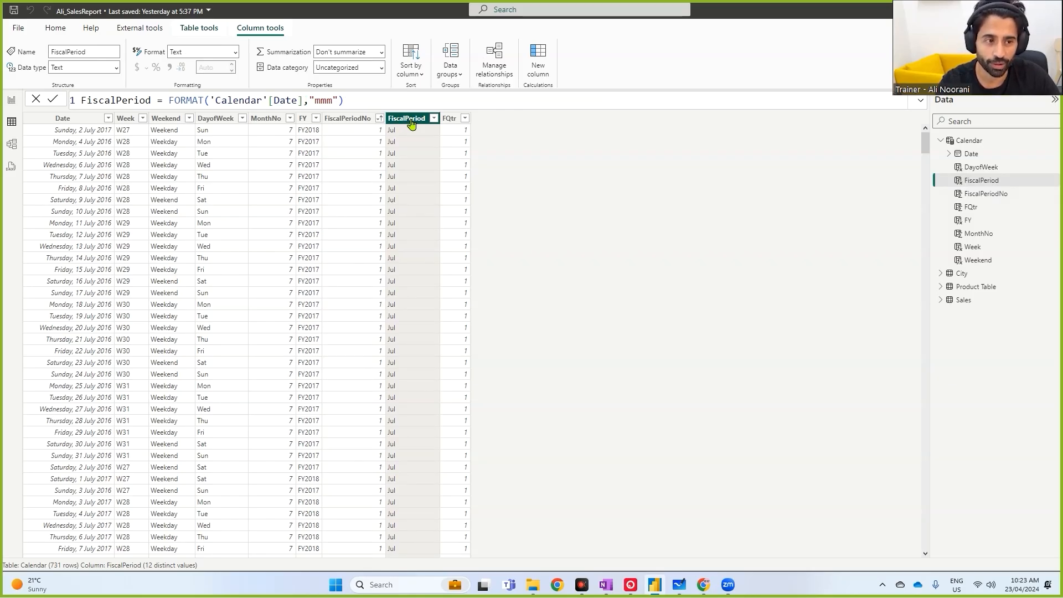
click(420, 69)
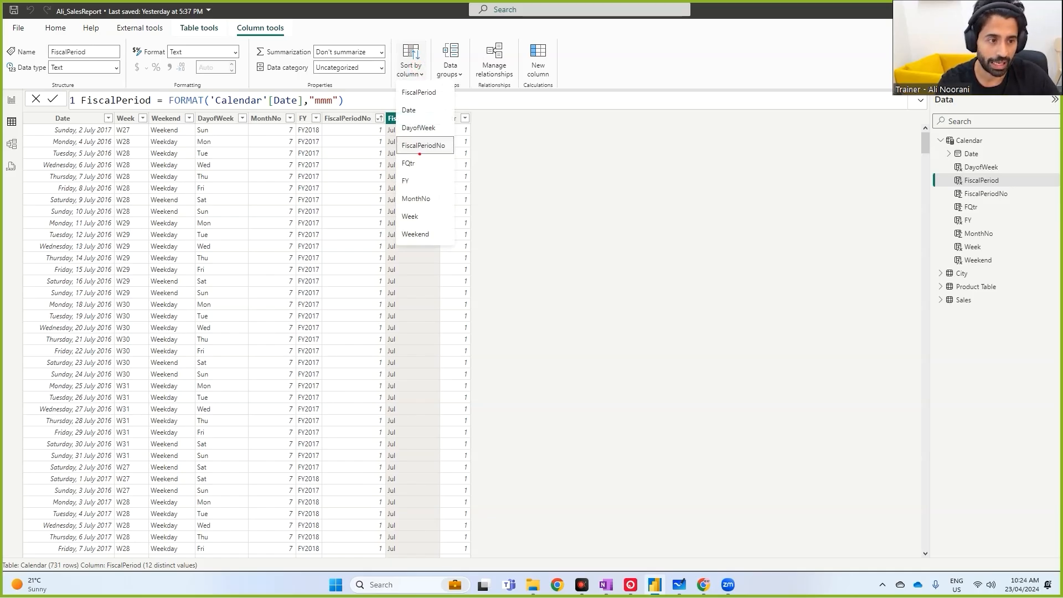
drag(398, 138, 456, 155)
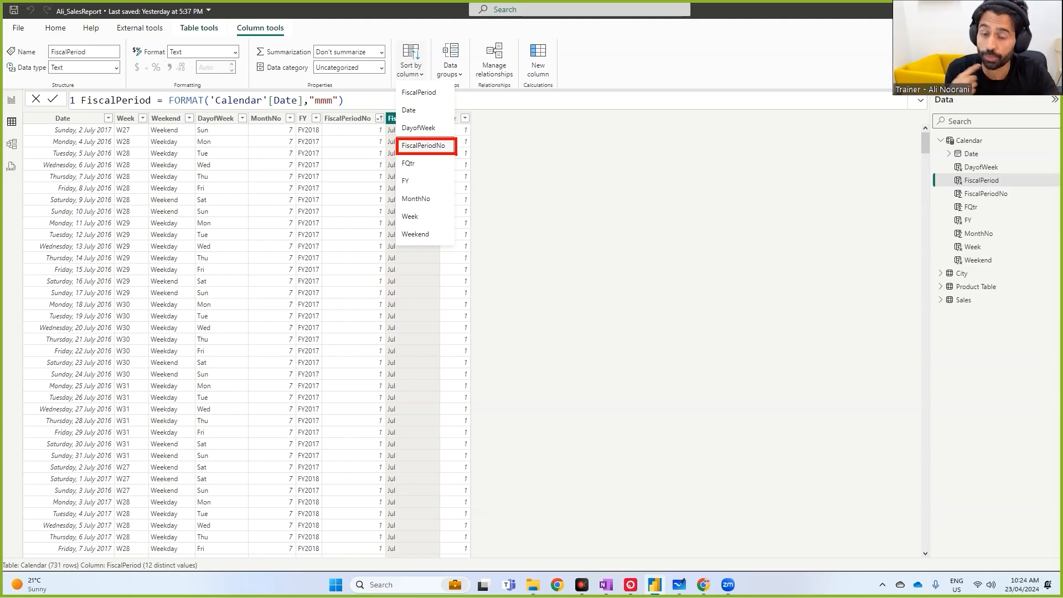
key(Escape)
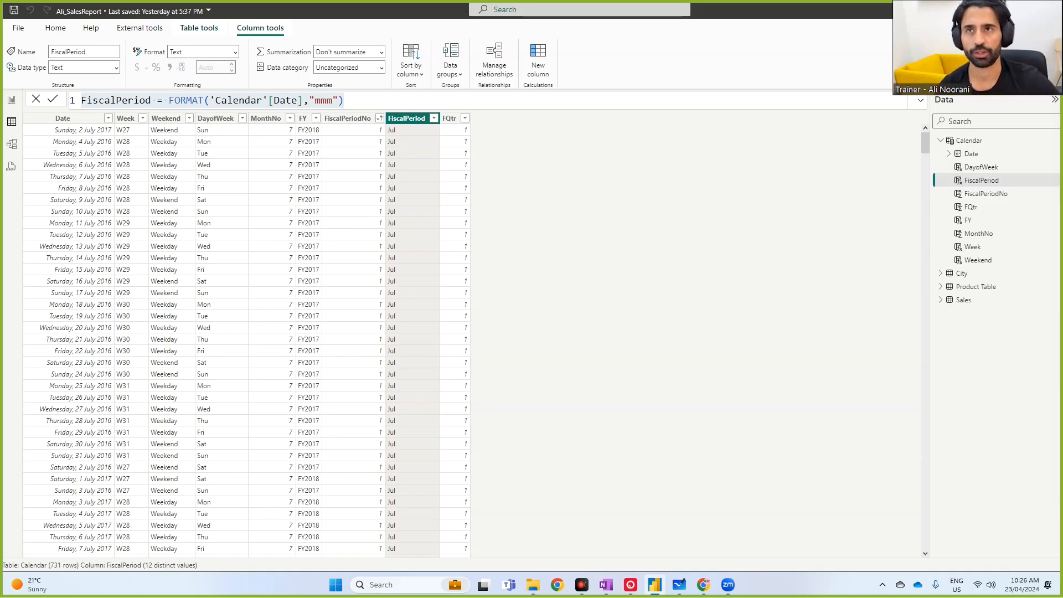
- Switch to Excel and copy the DAX calendar formula from the Calendar Table Formula sheet
key(alt+Tab)
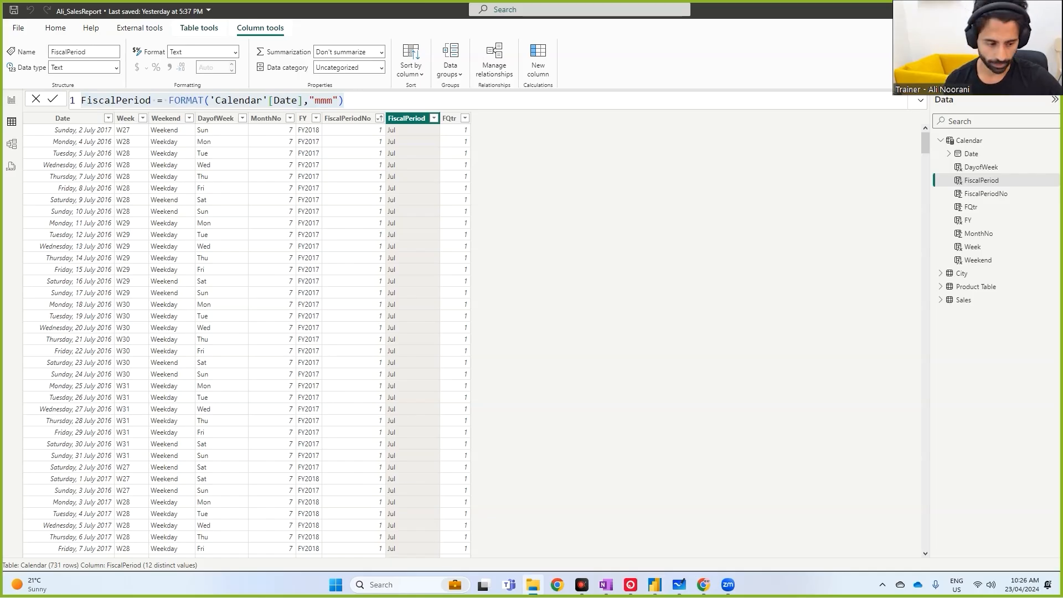
key(alt+Tab)
drag(87, 368, 20, 137)
key(ctrl+c)
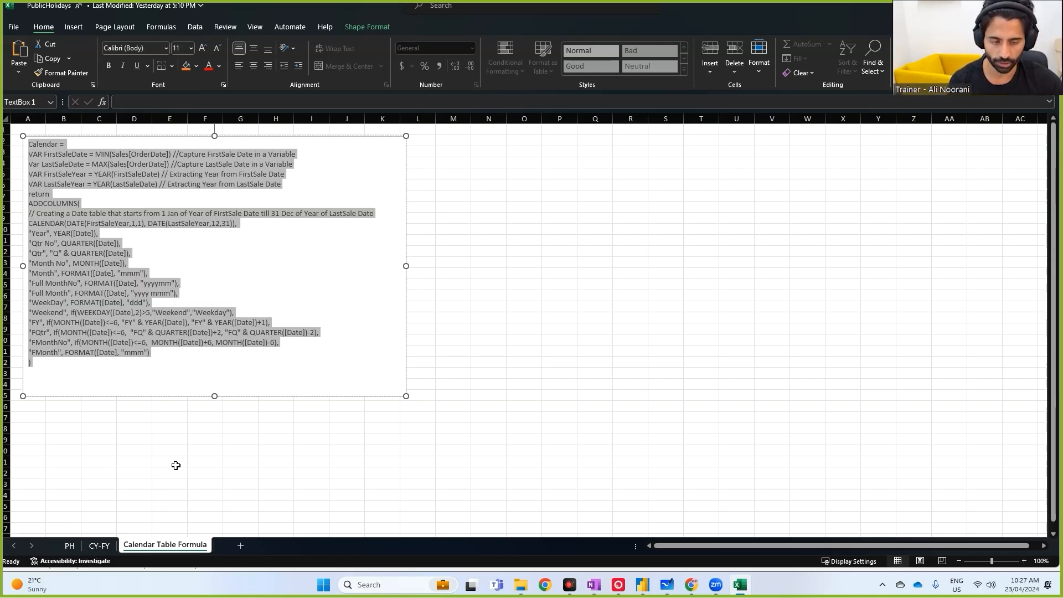
click(641, 590)
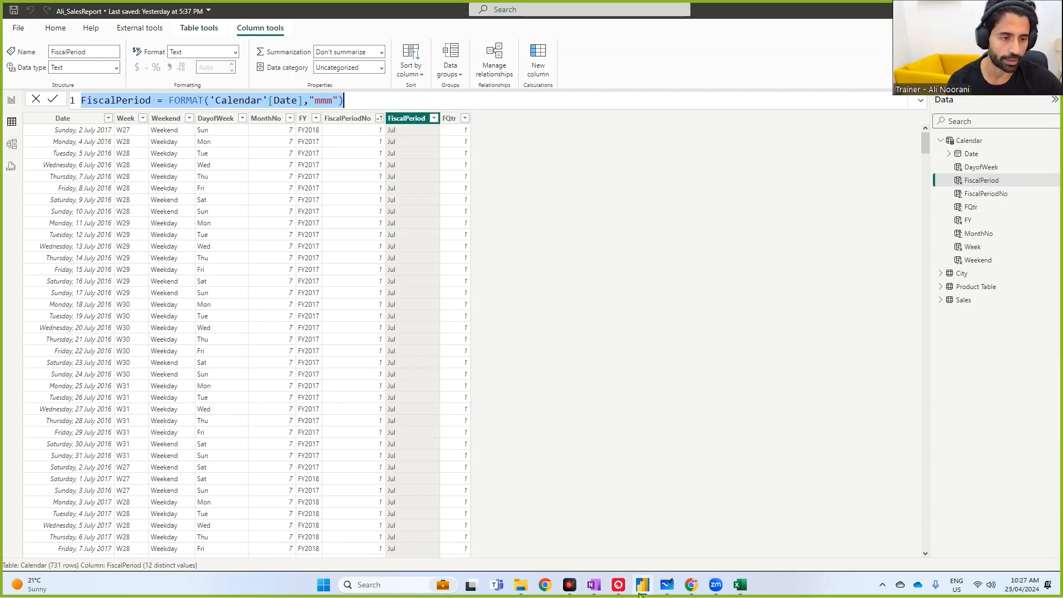
- Start a new calculated table named Calendar1
click(344, 100)
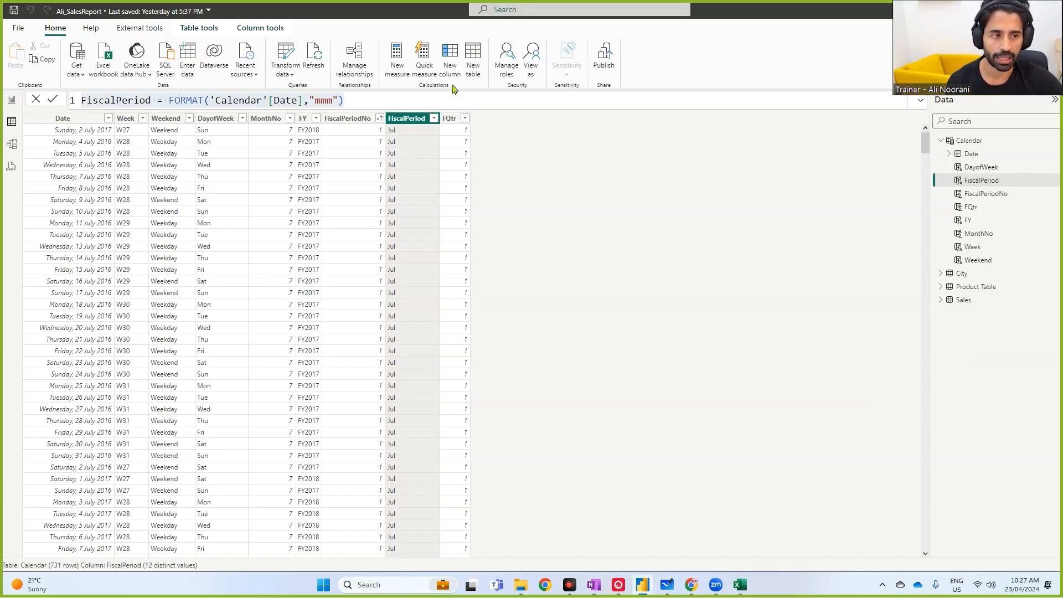
click(474, 61)
click(111, 98)
drag(111, 98, 80, 100)
text(a)
key(BackSpace)
text(Calendar1 =)
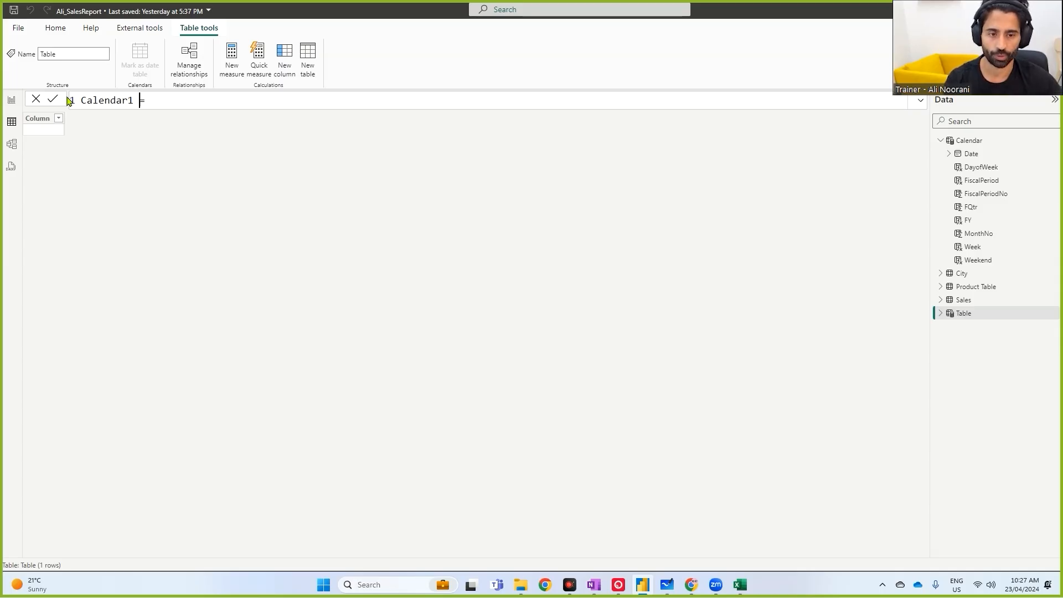
- Paste the copied calendar formula into the Calendar1 definition, removing the duplicate table name
click(235, 100)
key(ctrl+v)
drag(236, 100, 155, 102)
key(BackSpace)
- Change the MIN and MAX references from Sales[OrderDate] to Sales[Order Date] in the formula
drag(88, 116, 535, 171)
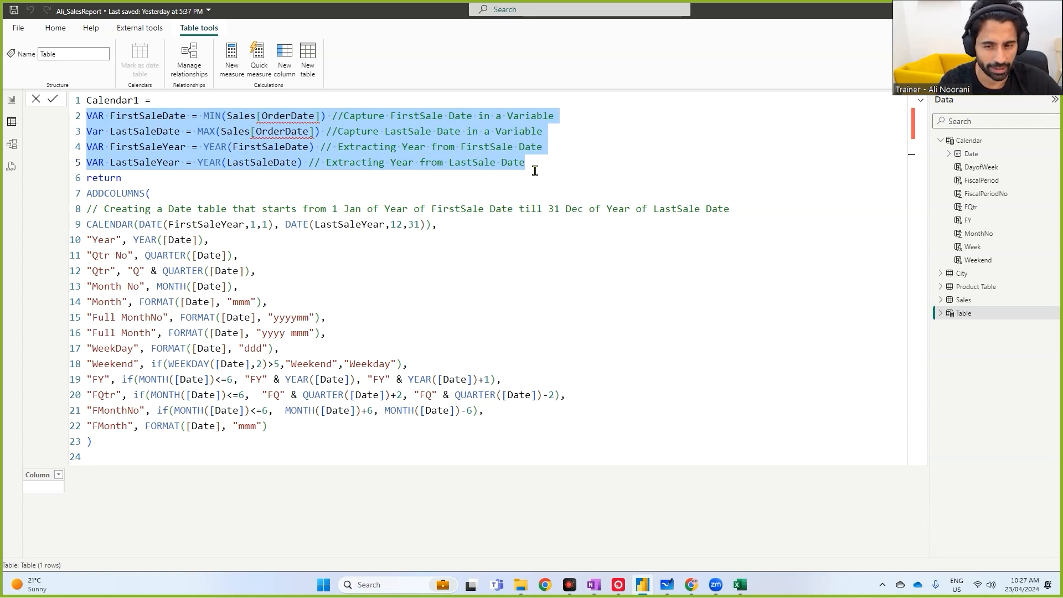
click(488, 175)
drag(226, 116, 321, 117)
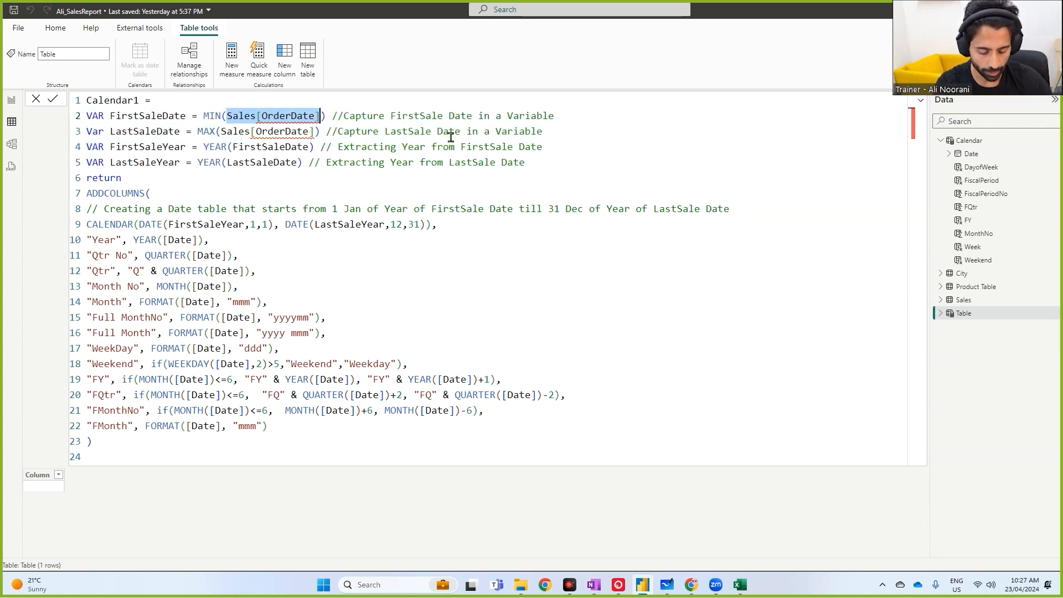
text(order)
key(Tab)
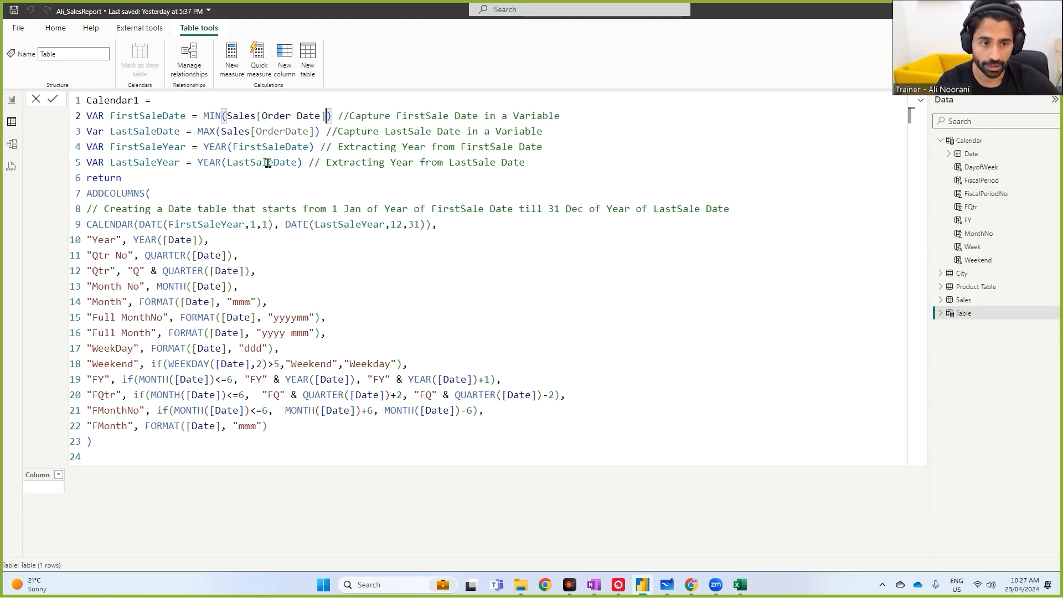
drag(221, 132, 309, 132)
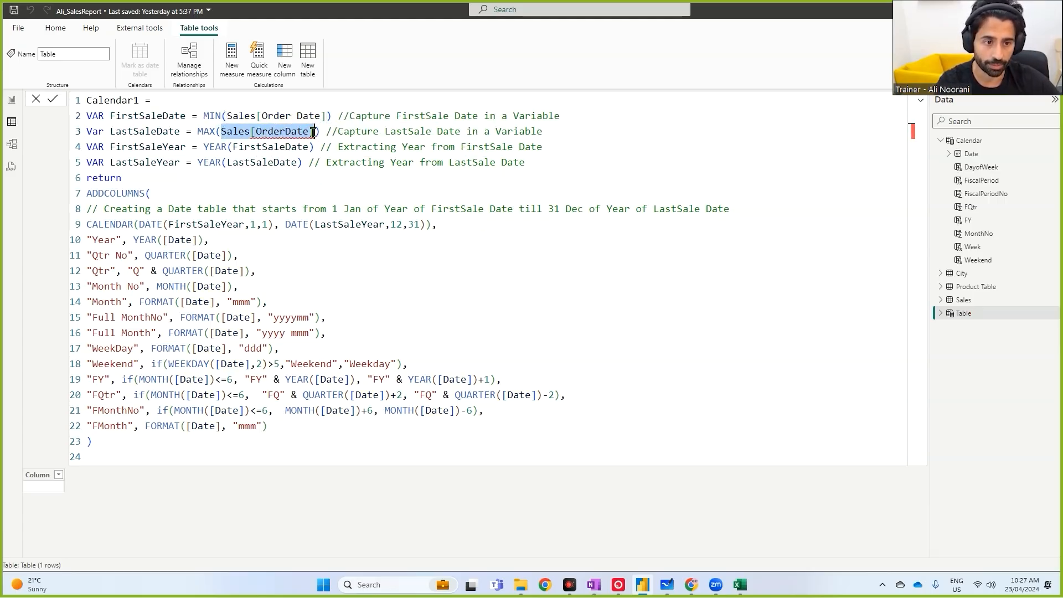
text(order)
key(Tab)
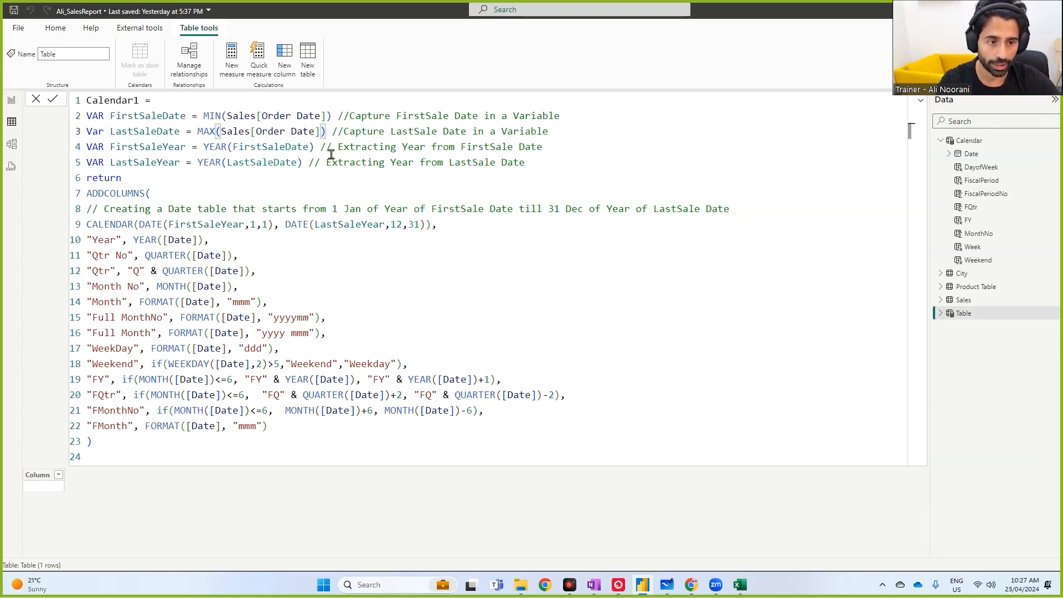
- Commit the Calendar1 formula to generate the date table
click(389, 181)
drag(312, 102, 352, 95)
drag(287, 129, 331, 118)
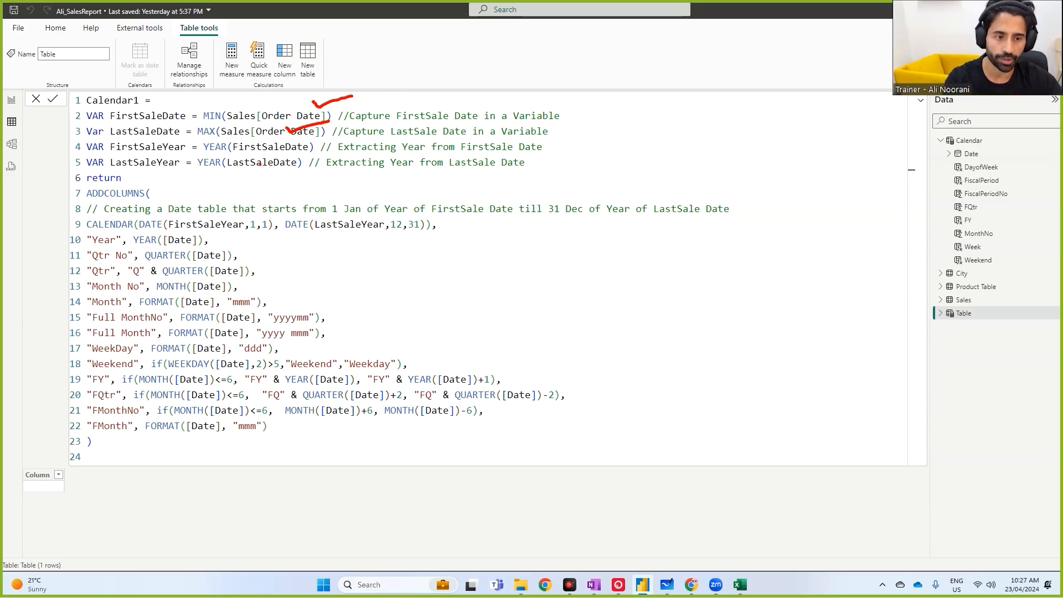
mouse_move(252, 149)
mouse_down()
mouse_move(273, 147)
mouse_move(262, 167)
mouse_up()
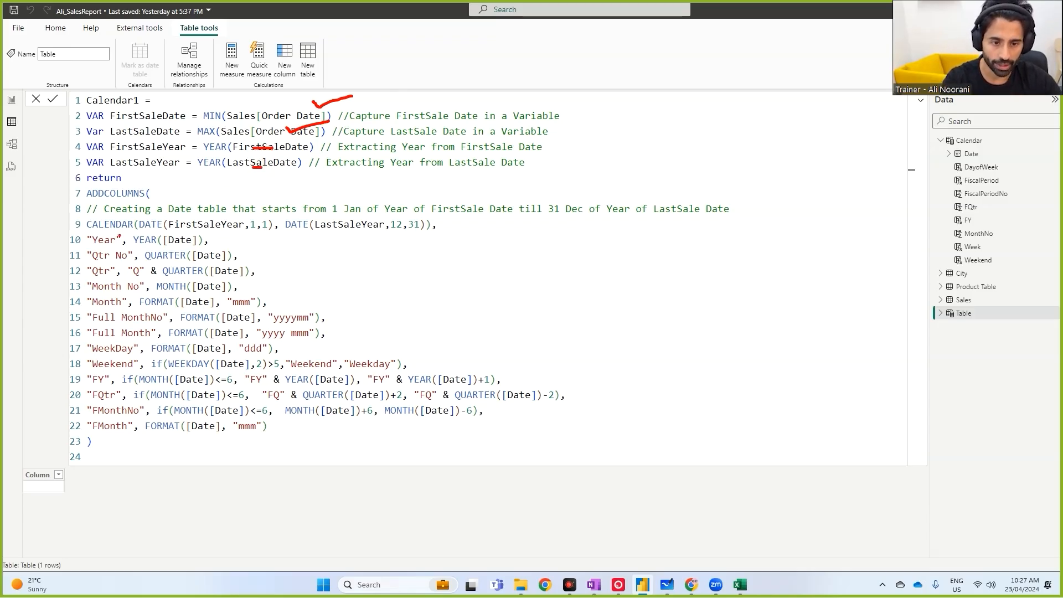
drag(87, 236, 427, 233)
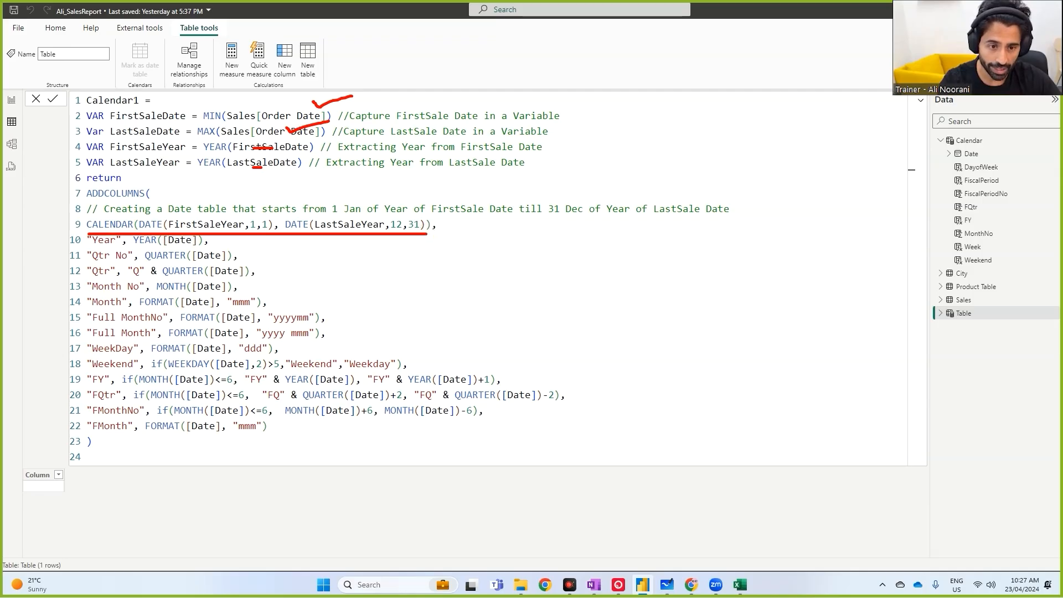
drag(88, 198, 152, 197)
mouse_move(88, 252)
mouse_down()
mouse_move(207, 251)
mouse_move(176, 258)
mouse_up()
key(Escape)
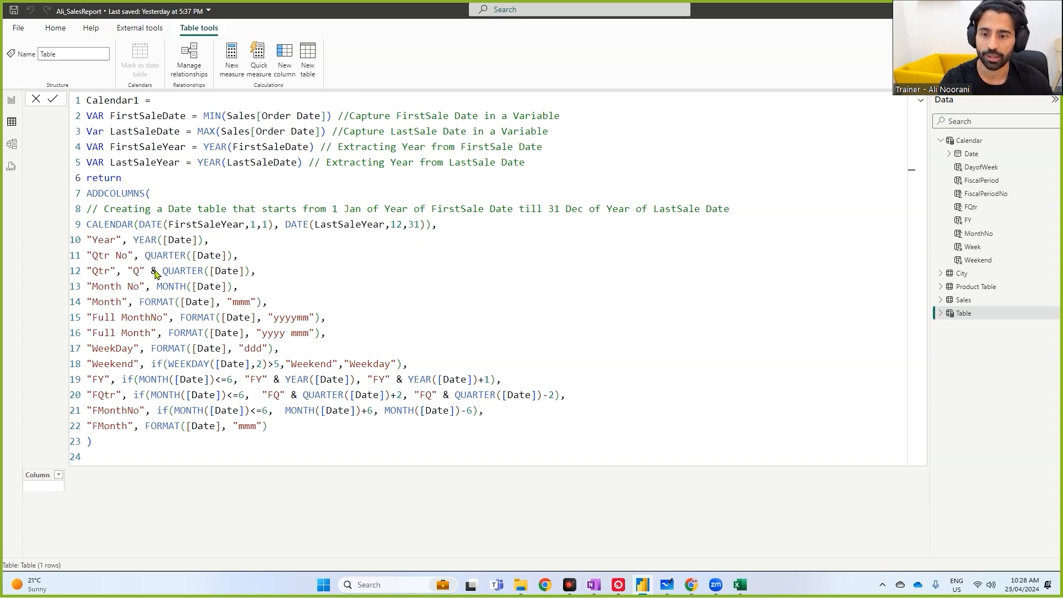
key(Return)
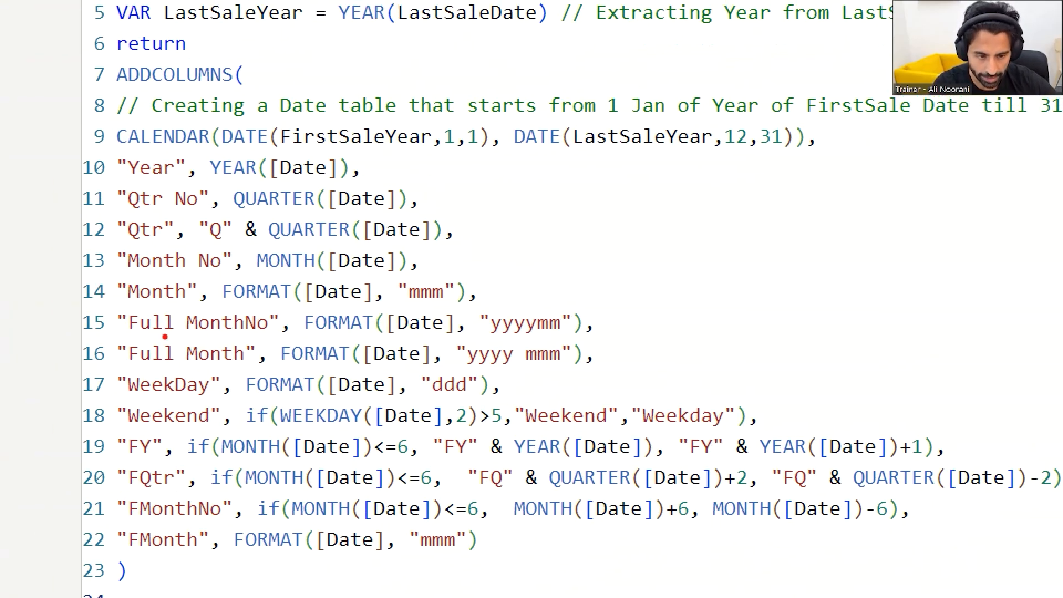
- Examine the Qtr No and Qtr column definitions in the Calendar1 formula
drag(131, 215, 407, 214)
key(b)
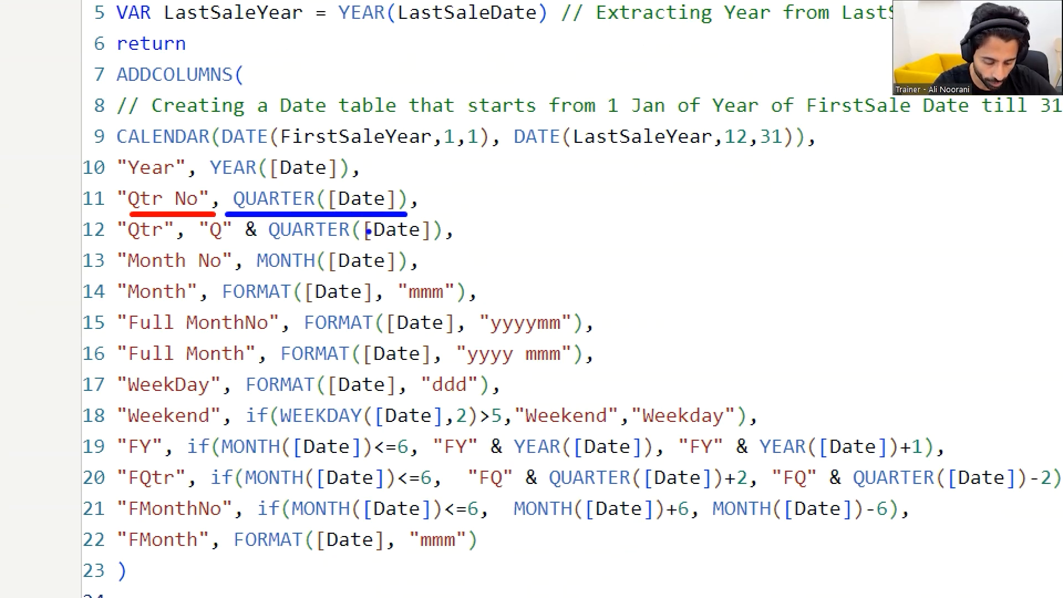
key(r)
drag(129, 241, 430, 247)
key(b)
key(Escape)
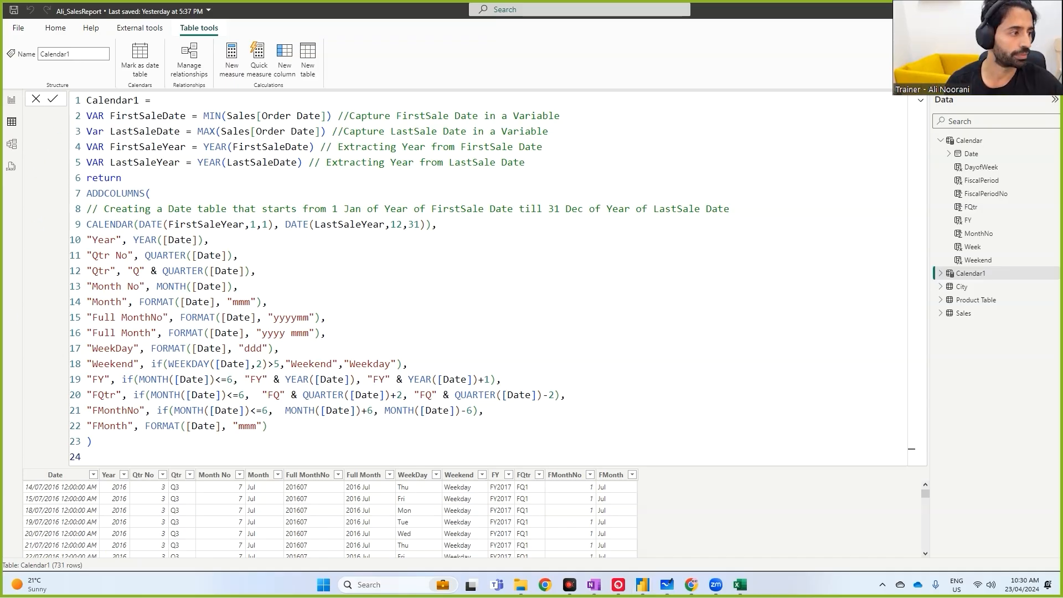
- Delete the Calendar1 table from the model
right_click(941, 273)
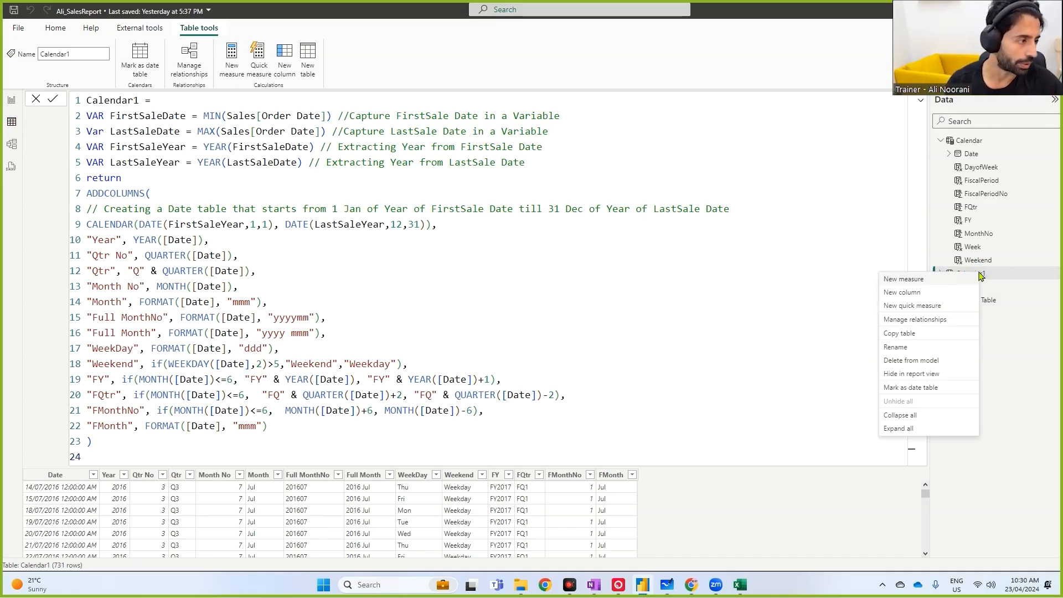
click(929, 360)
click(599, 318)
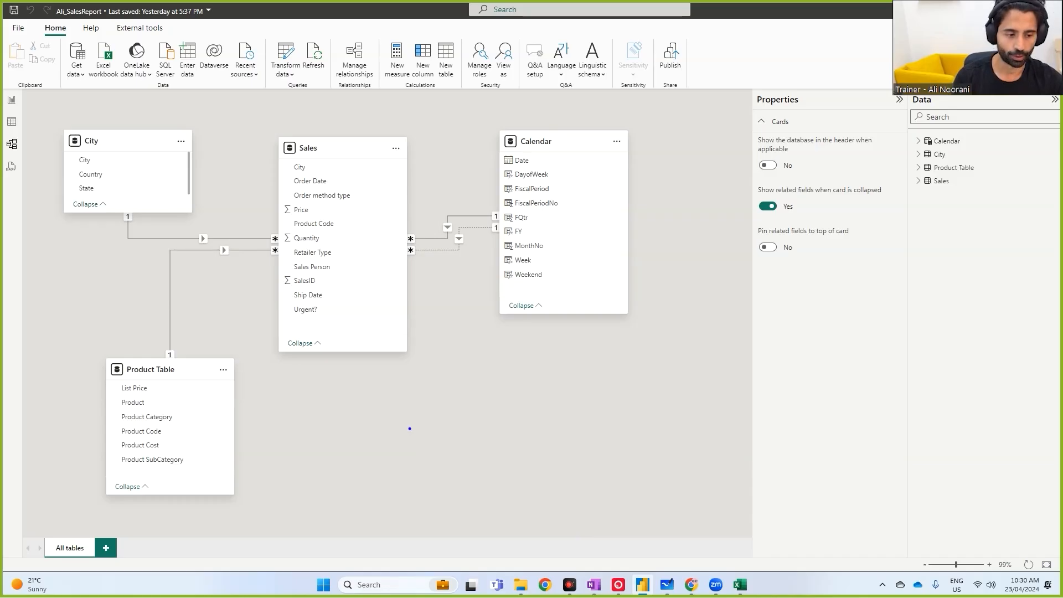
click(420, 372)
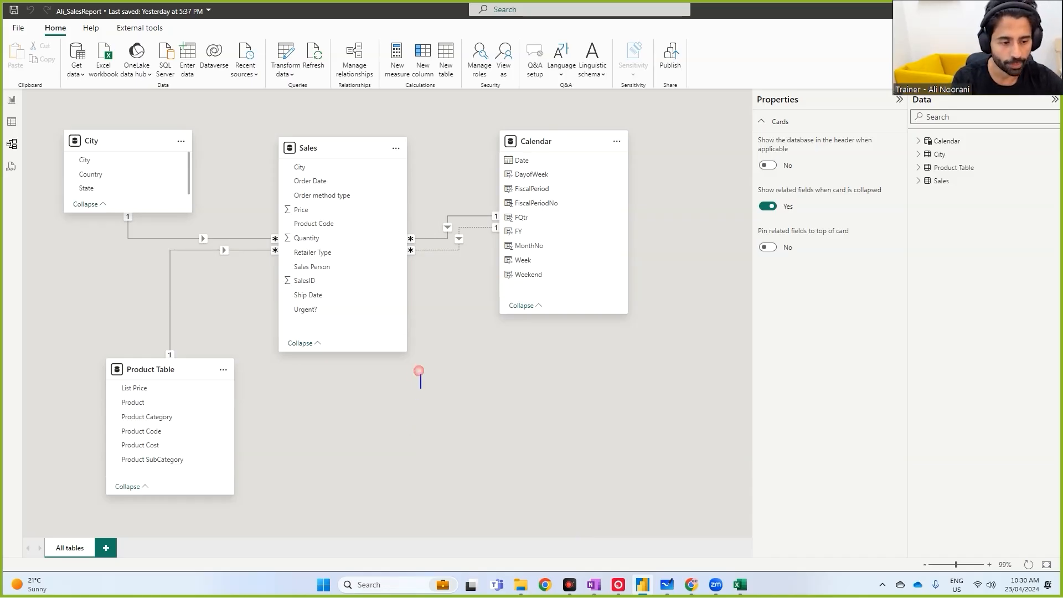
text(s)
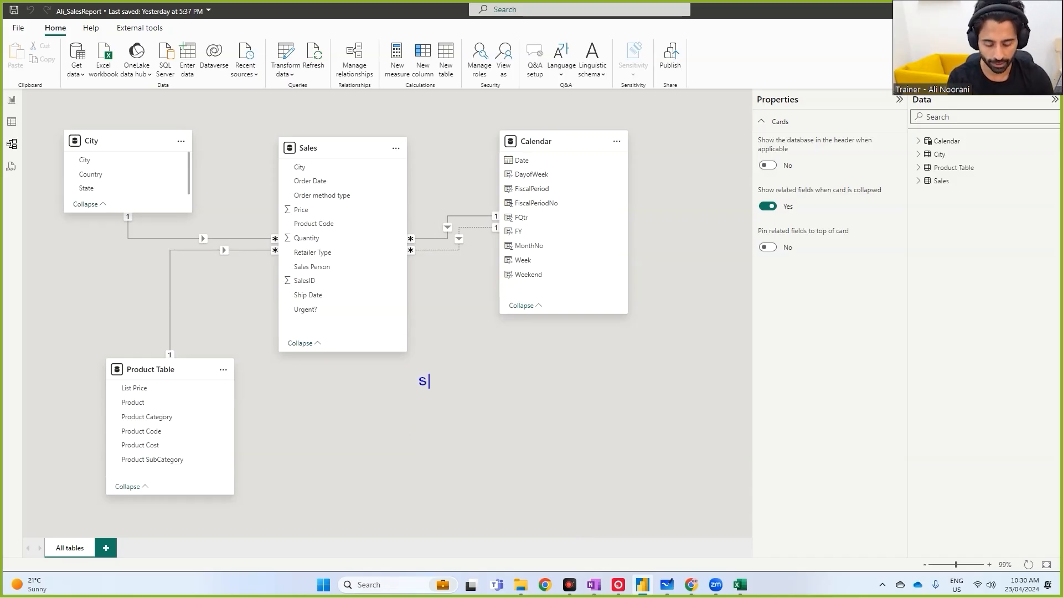
text(top the noise u)
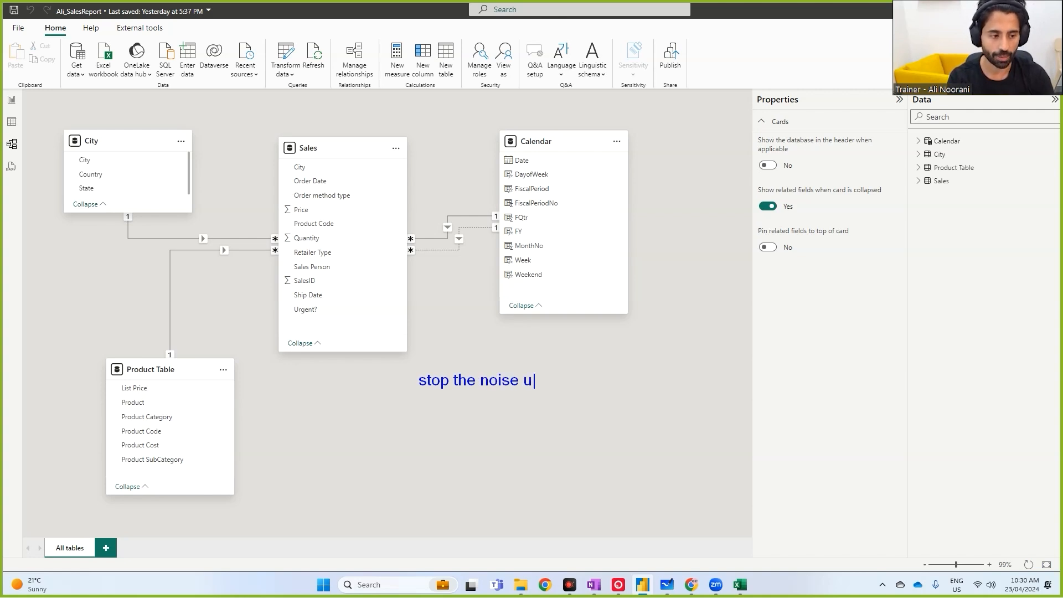
text(pstream)
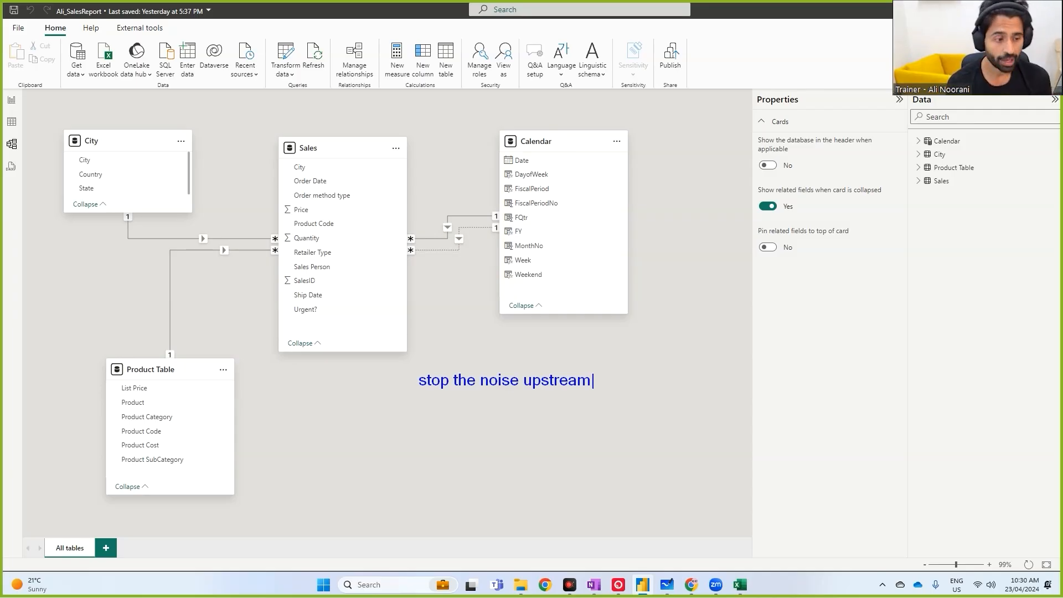
key(Return)
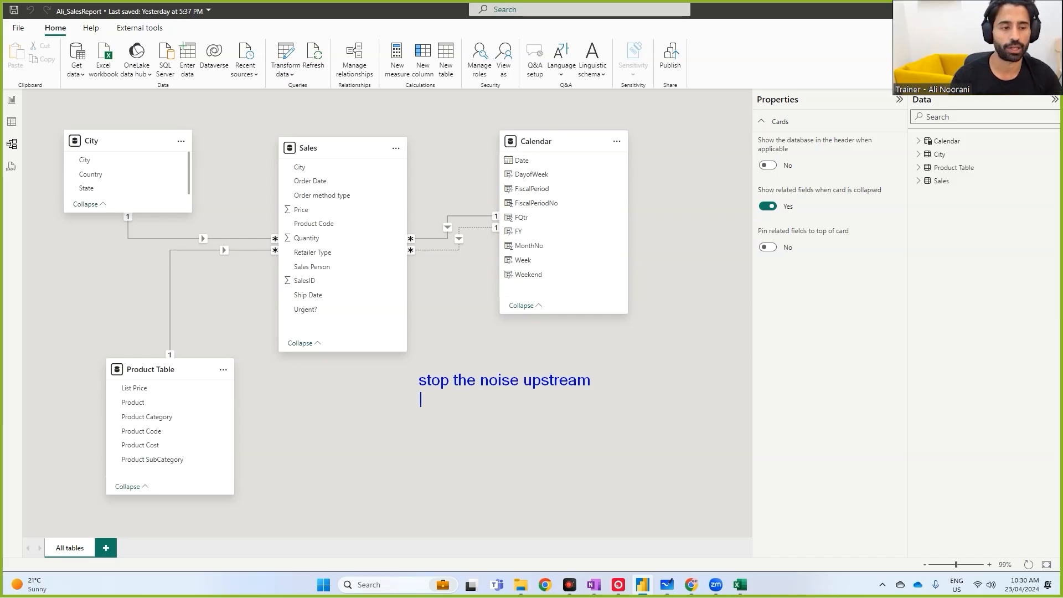
key(Escape)
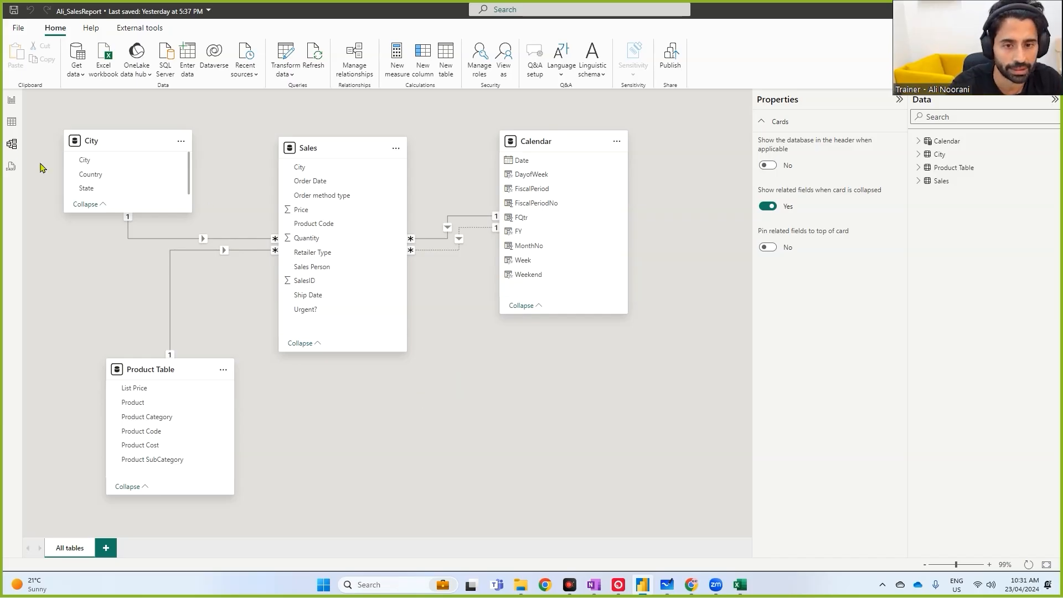
- Try to hide the FiscalPeriodNo column from report view in the Calendar table's data view
click(12, 121)
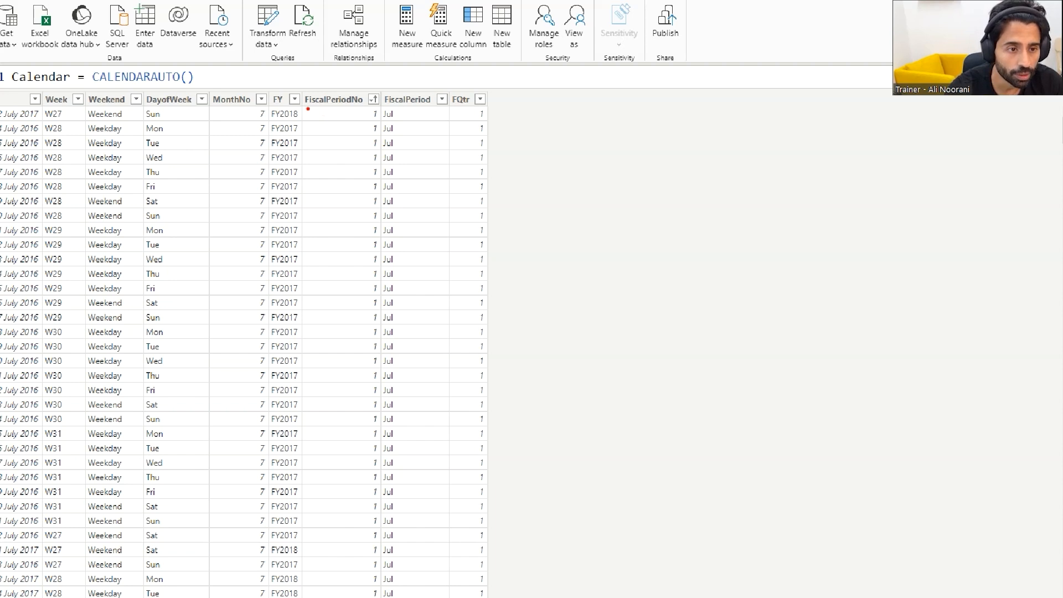
drag(307, 109, 377, 107)
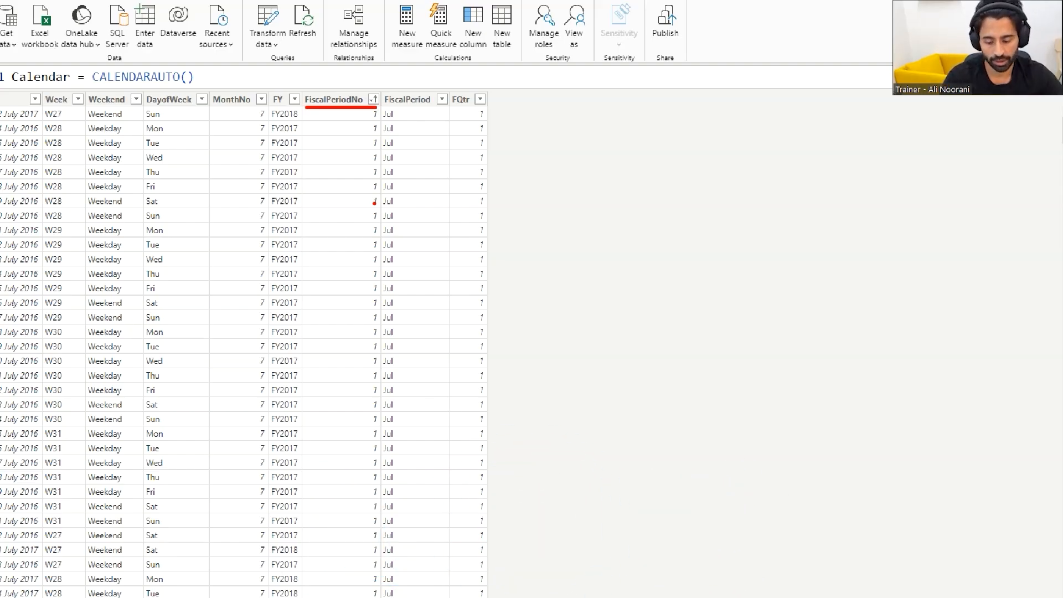
right_click(333, 102)
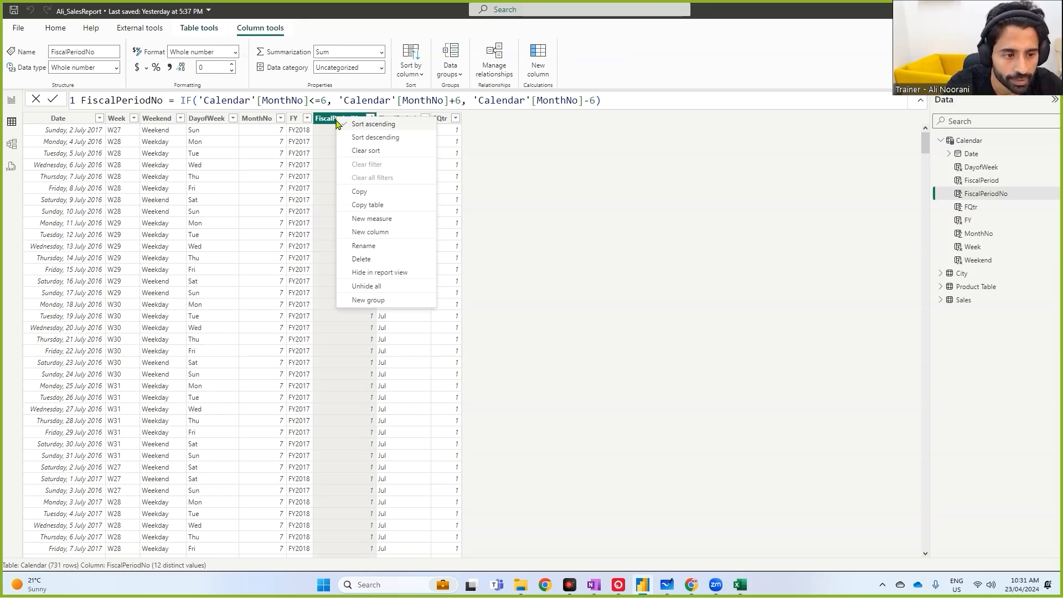
click(377, 273)
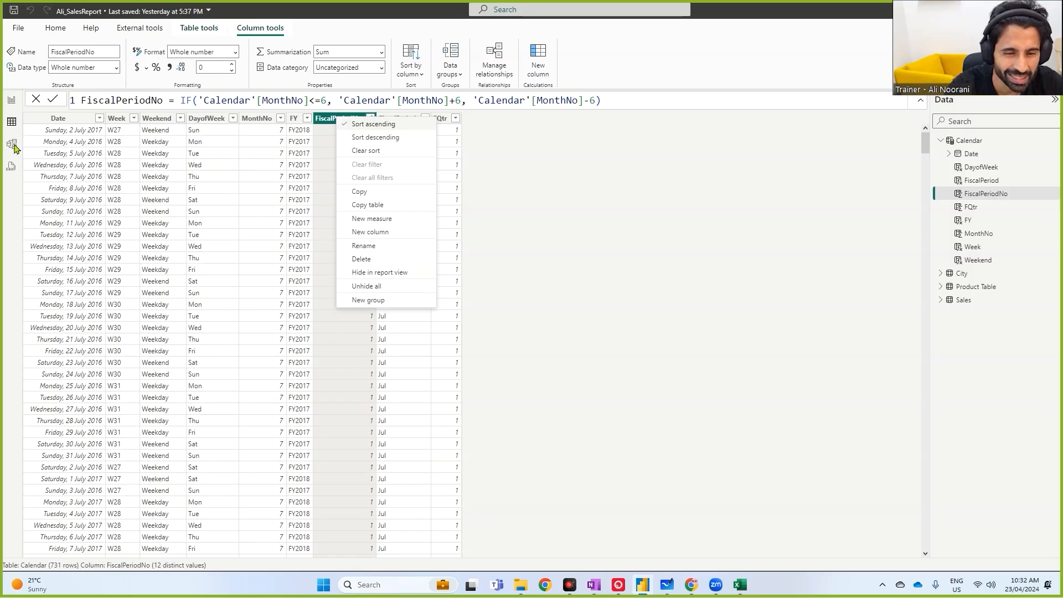
click(12, 146)
click(13, 147)
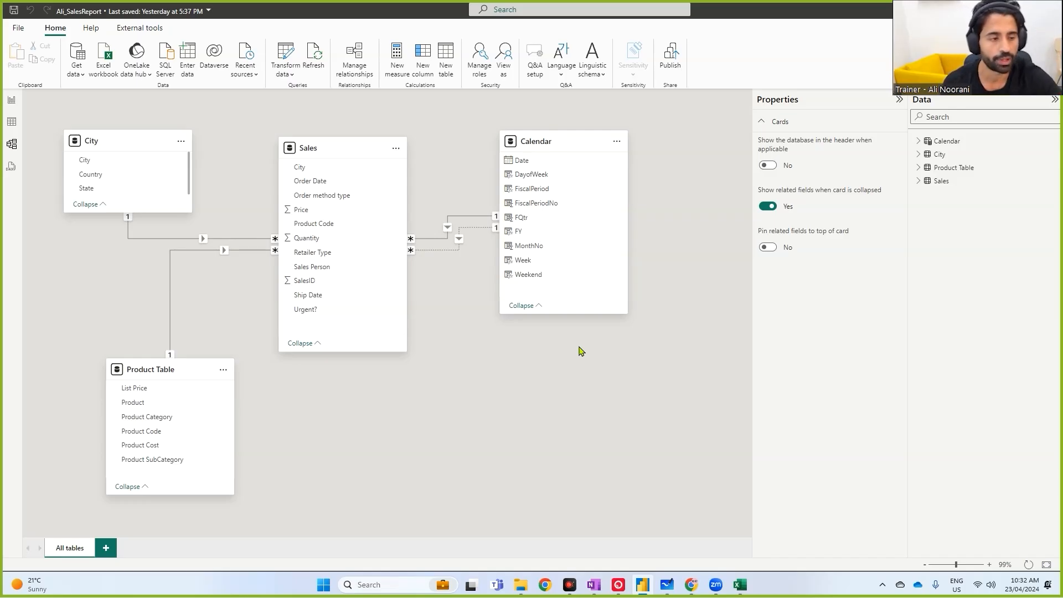
- Hide the FiscalPeriodNo and MonthNo fields of the Calendar table in the model diagram
click(548, 203)
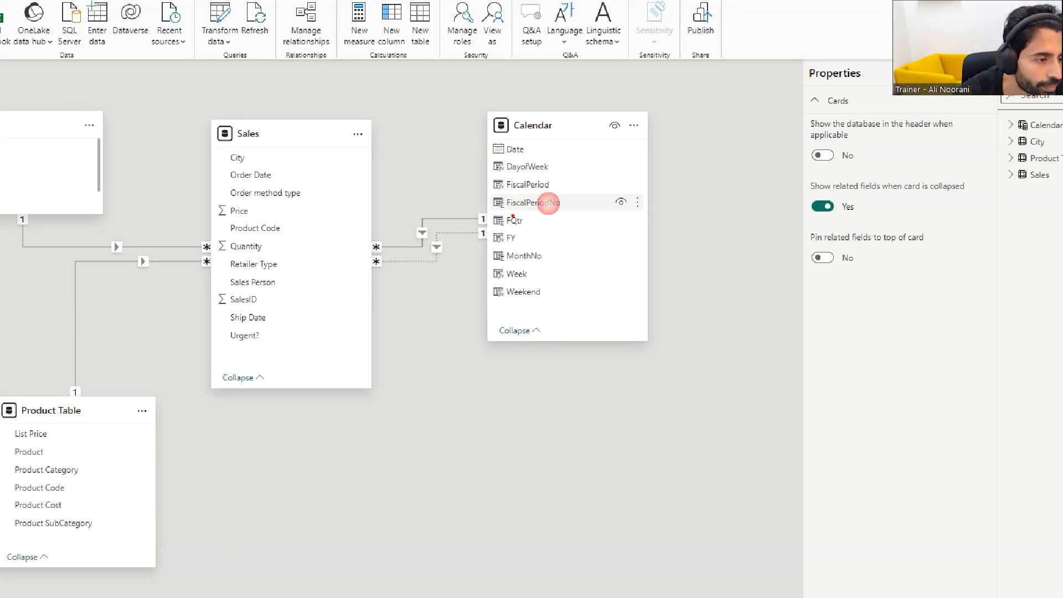
drag(507, 211, 535, 210)
mouse_move(631, 194)
mouse_down()
mouse_move(606, 194)
mouse_move(638, 206)
mouse_up()
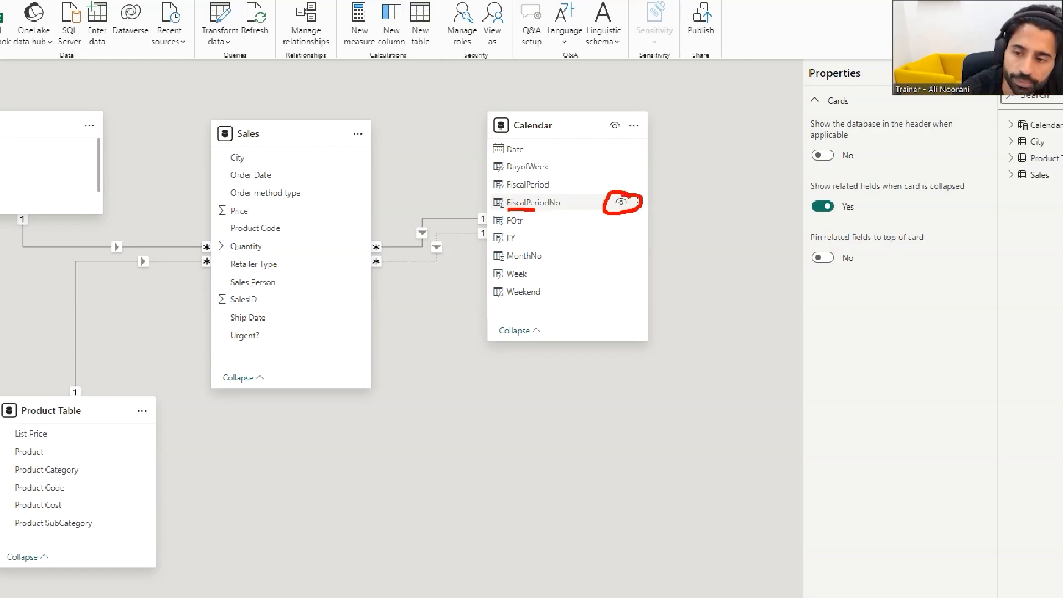
click(621, 202)
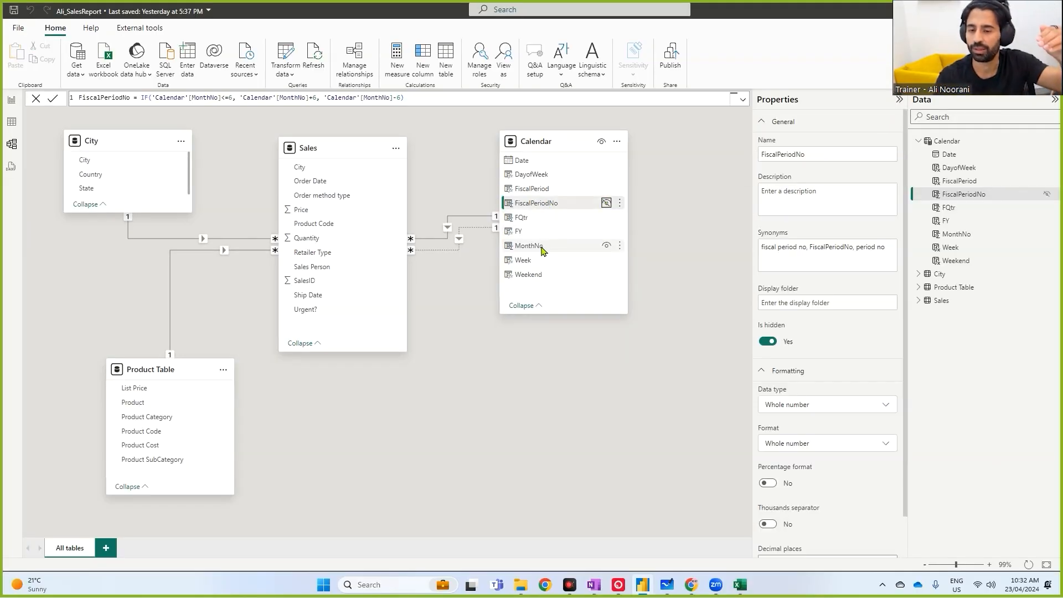
click(607, 245)
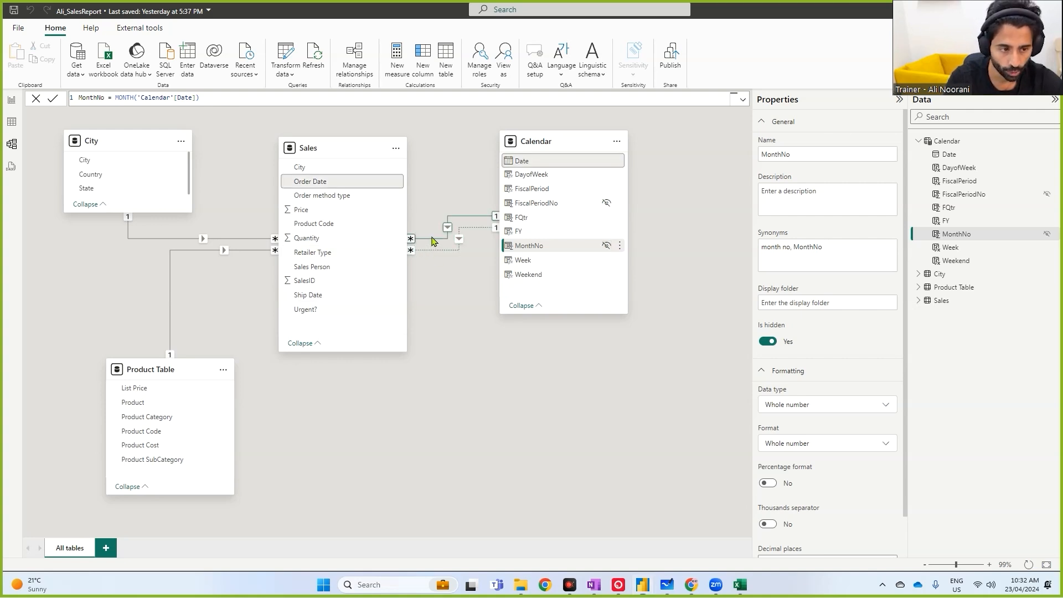
- Hide the Order Date, City and Product Code key fields in the Sales table
mouse_move(288, 174)
mouse_down()
mouse_move(339, 190)
mouse_move(350, 175)
mouse_move(458, 150)
mouse_move(538, 168)
mouse_up()
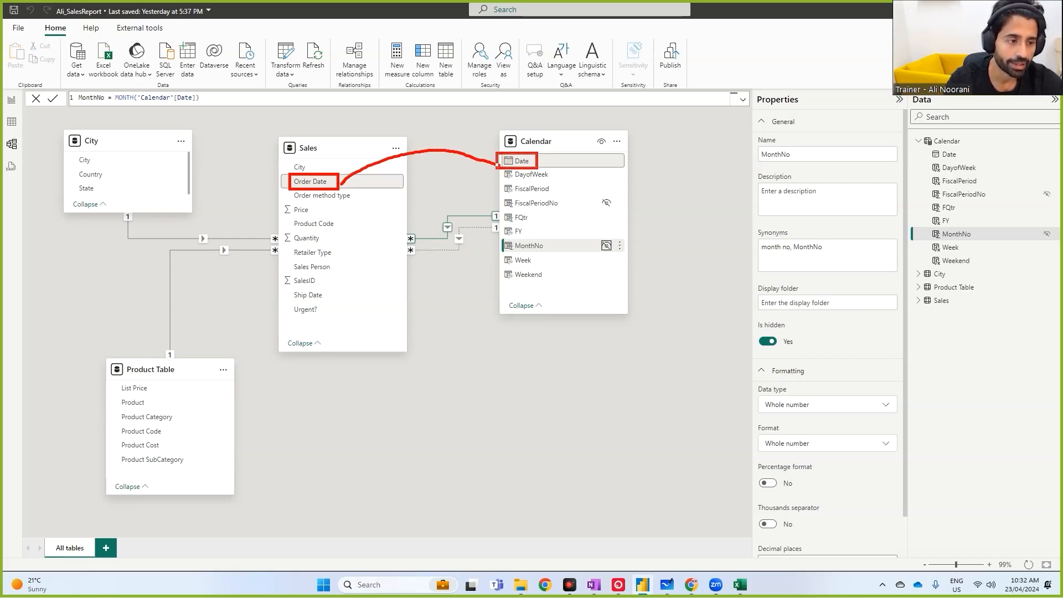
drag(297, 181, 333, 181)
key(Escape)
click(385, 182)
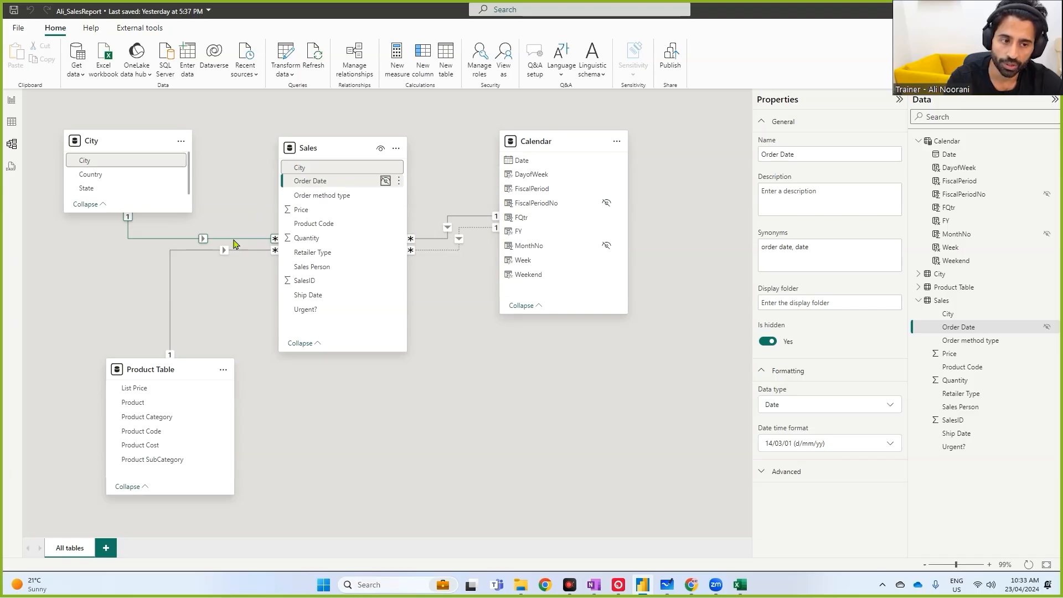
drag(74, 166, 90, 165)
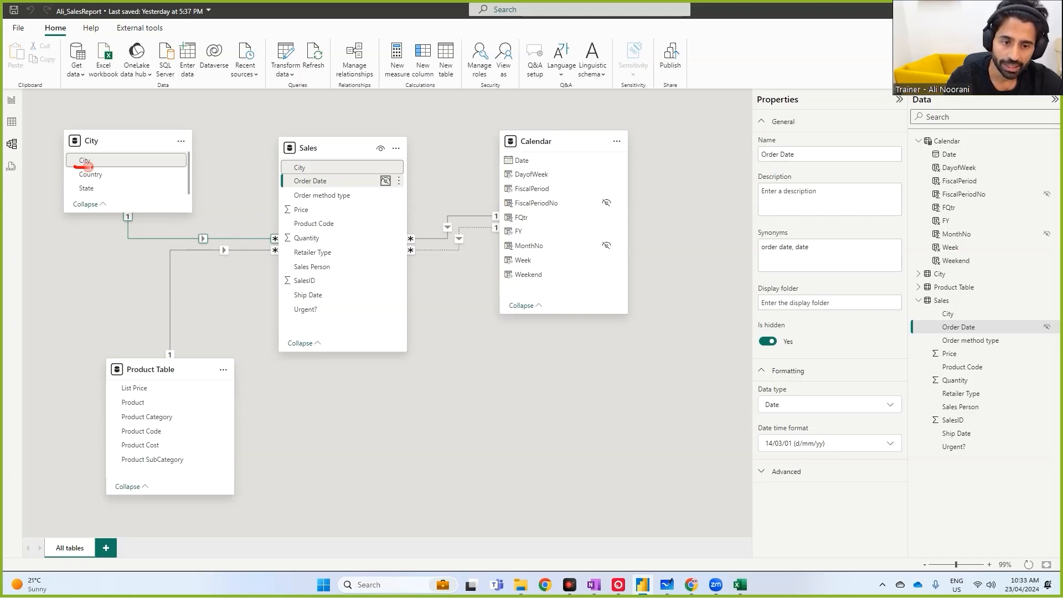
drag(289, 175, 317, 173)
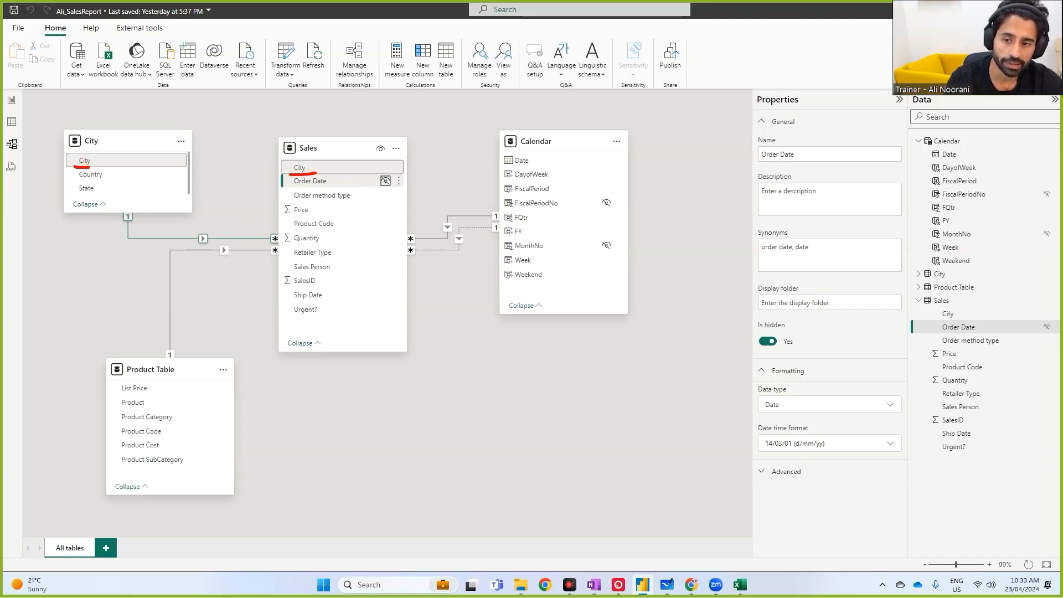
key(Escape)
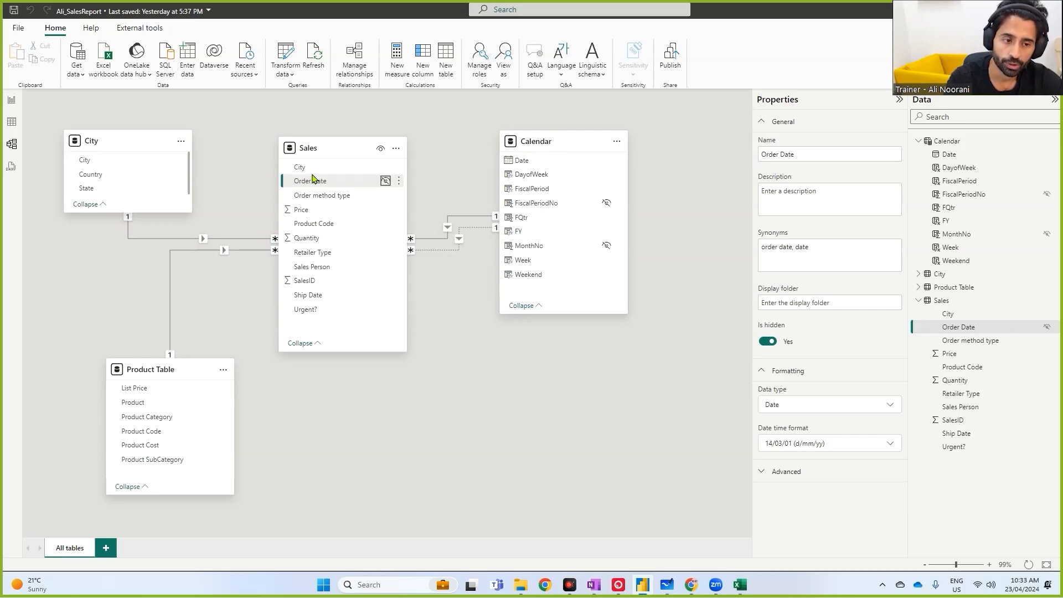
click(385, 167)
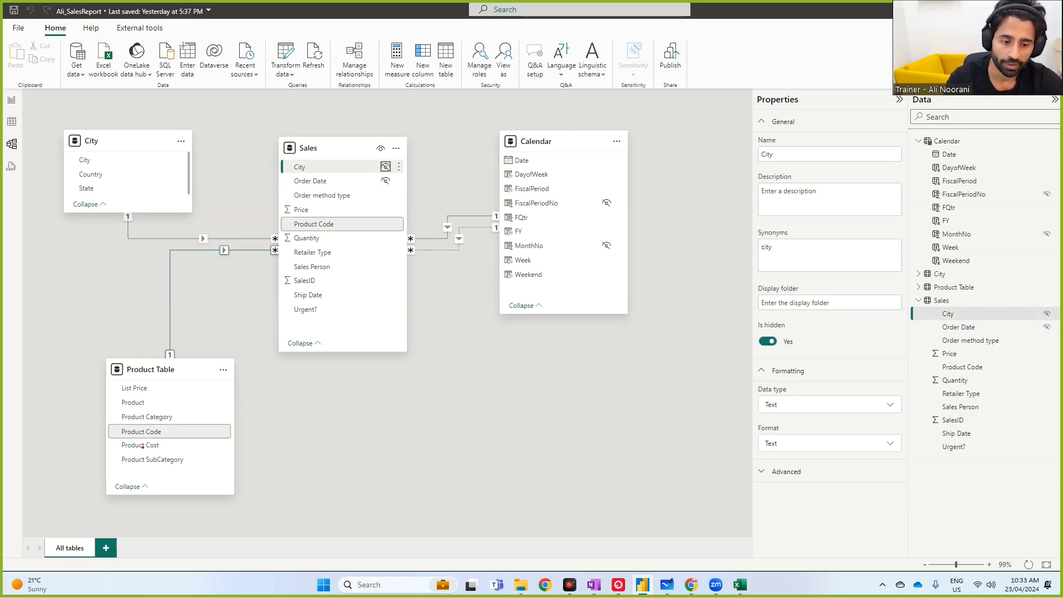
drag(117, 426, 168, 442)
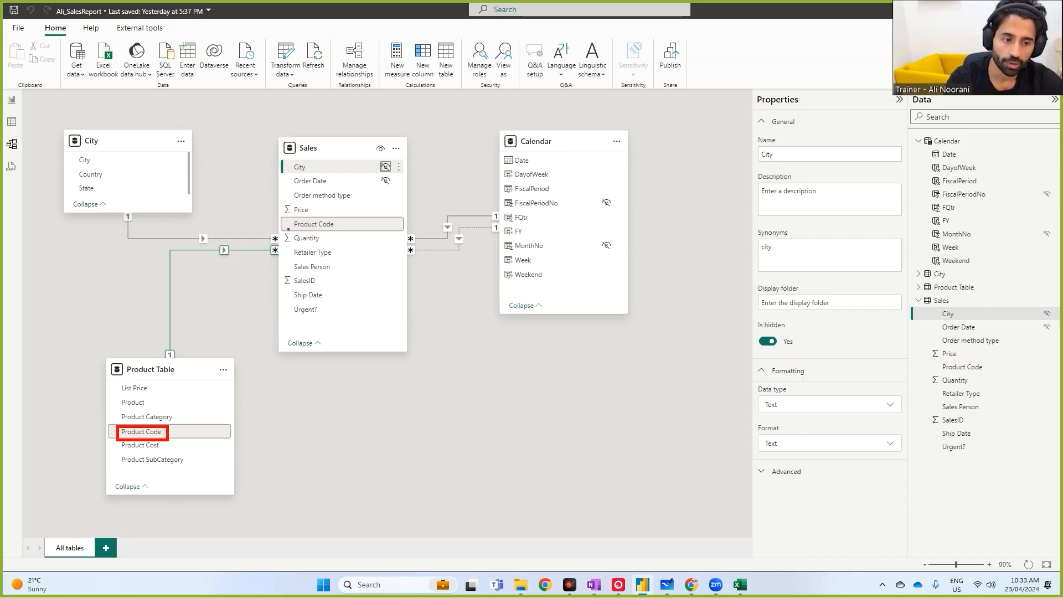
drag(290, 218, 339, 234)
key(Escape)
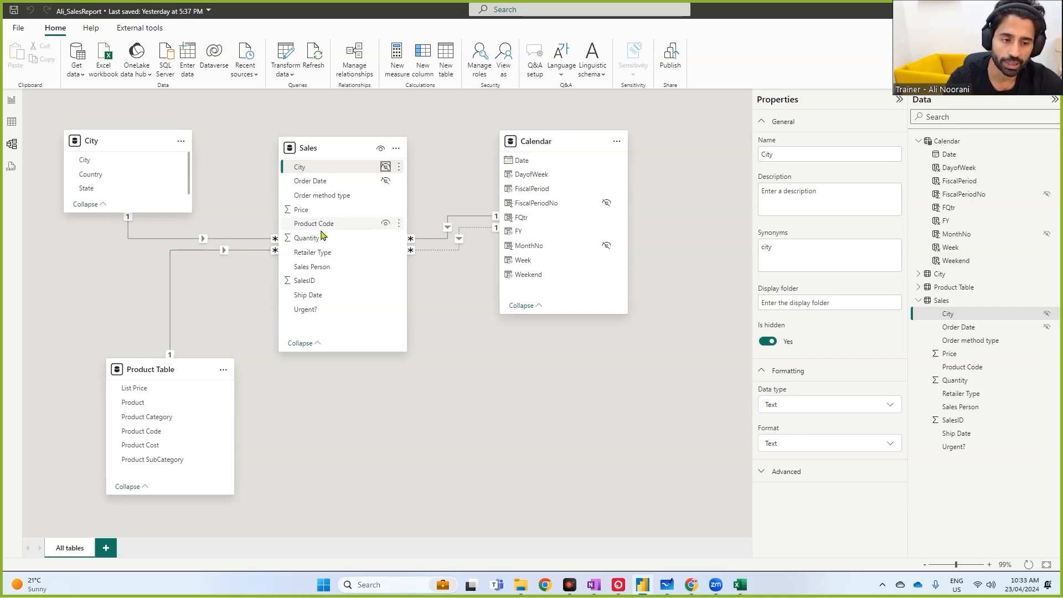
click(385, 225)
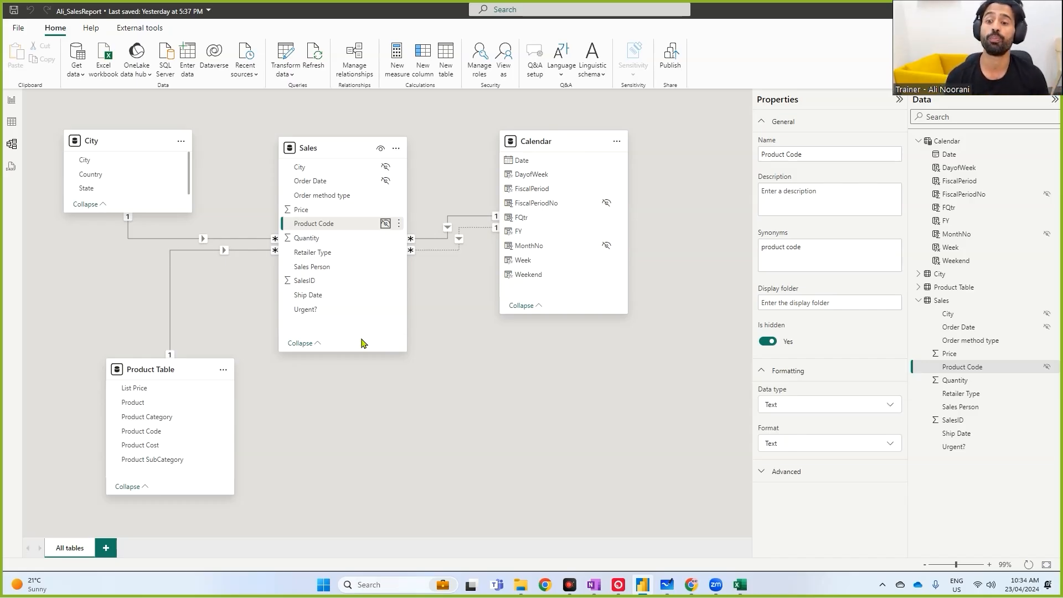
- Switch to report view and search the Data pane for the product and city fields
click(11, 100)
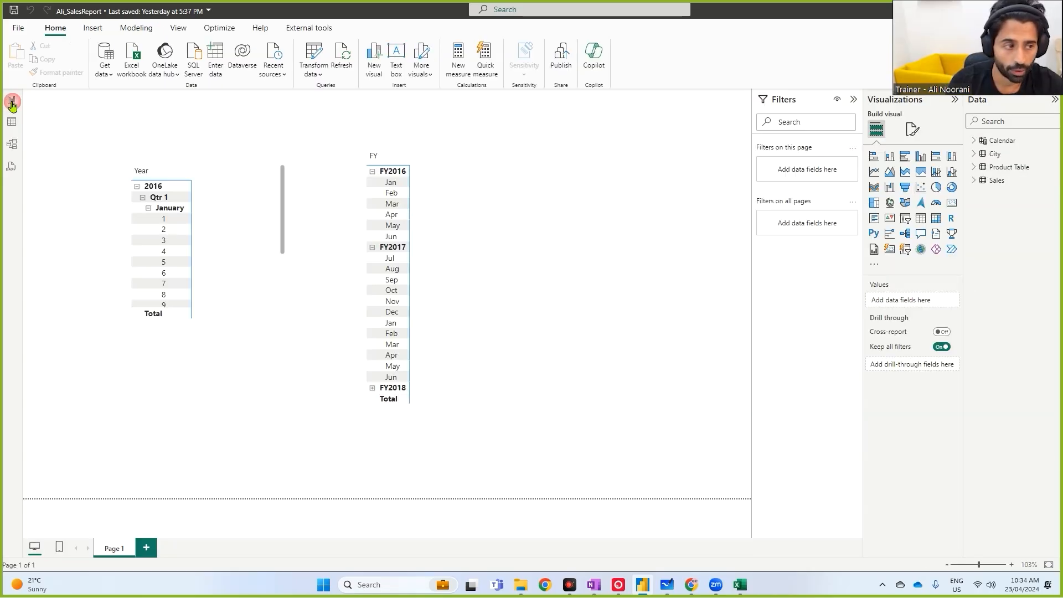
click(1026, 117)
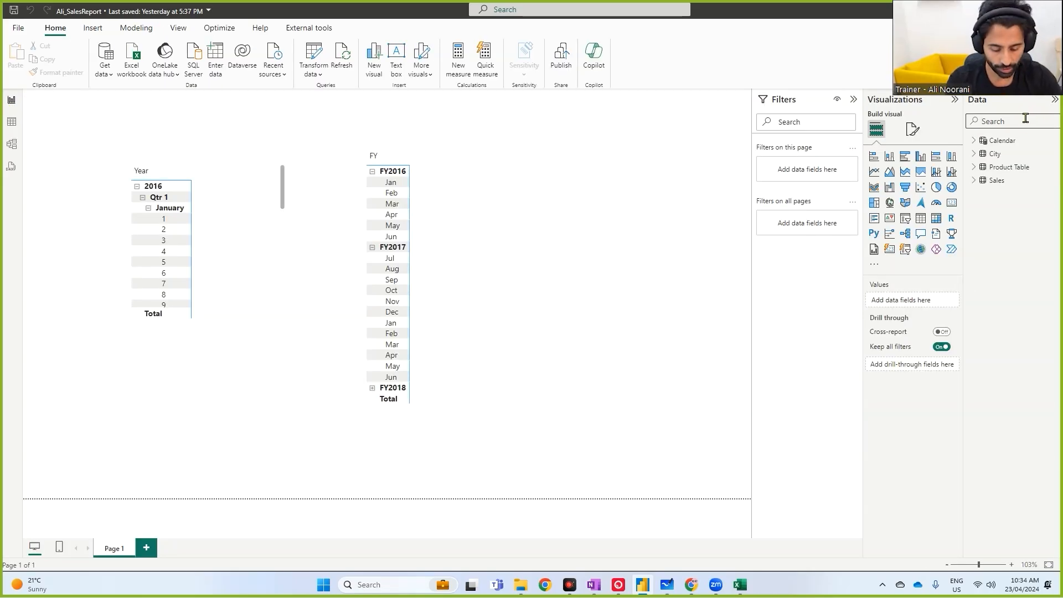
text(produ)
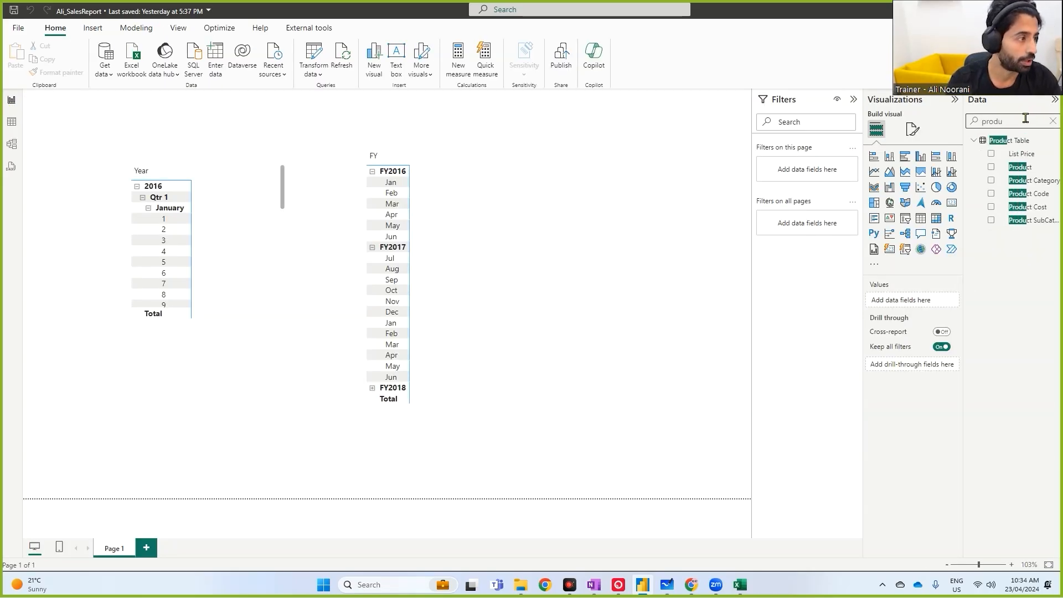
drag(995, 207, 1052, 205)
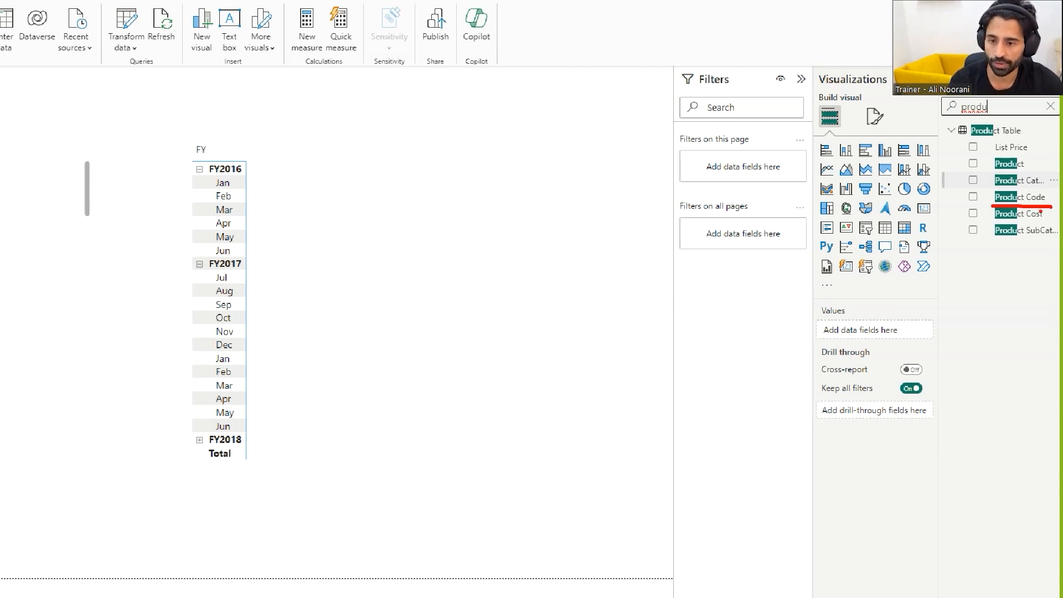
key(Escape)
double_click(1008, 123)
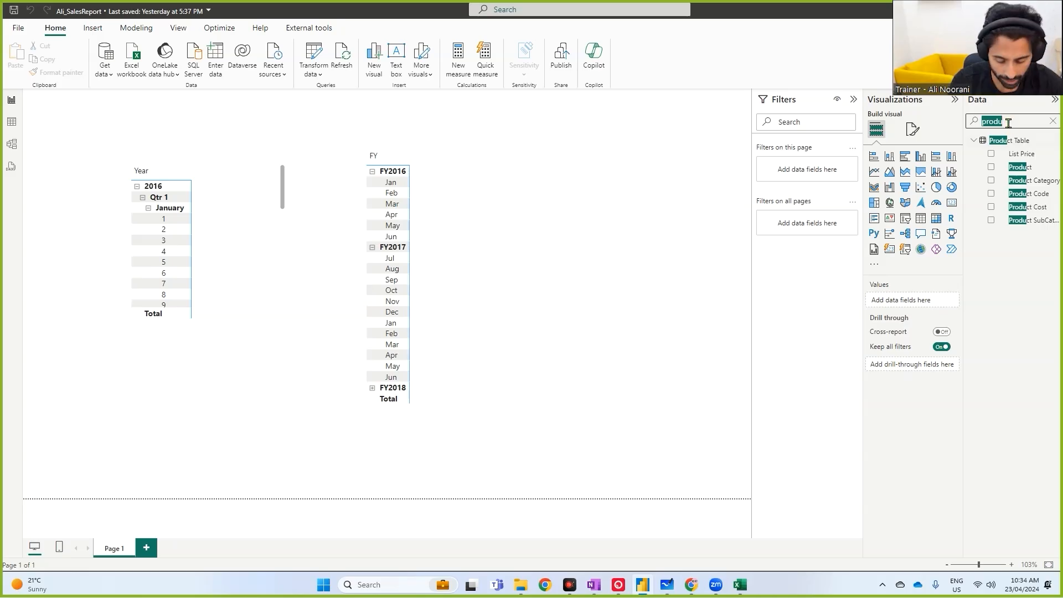
text(city)
drag(986, 175, 1015, 175)
key(Escape)
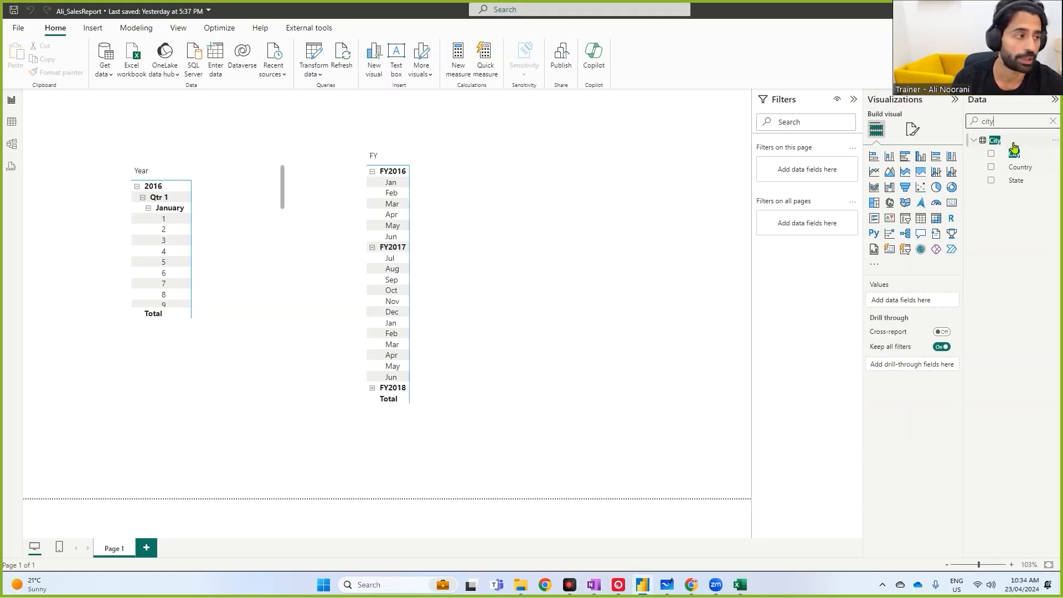
double_click(1015, 121)
key(BackSpace)
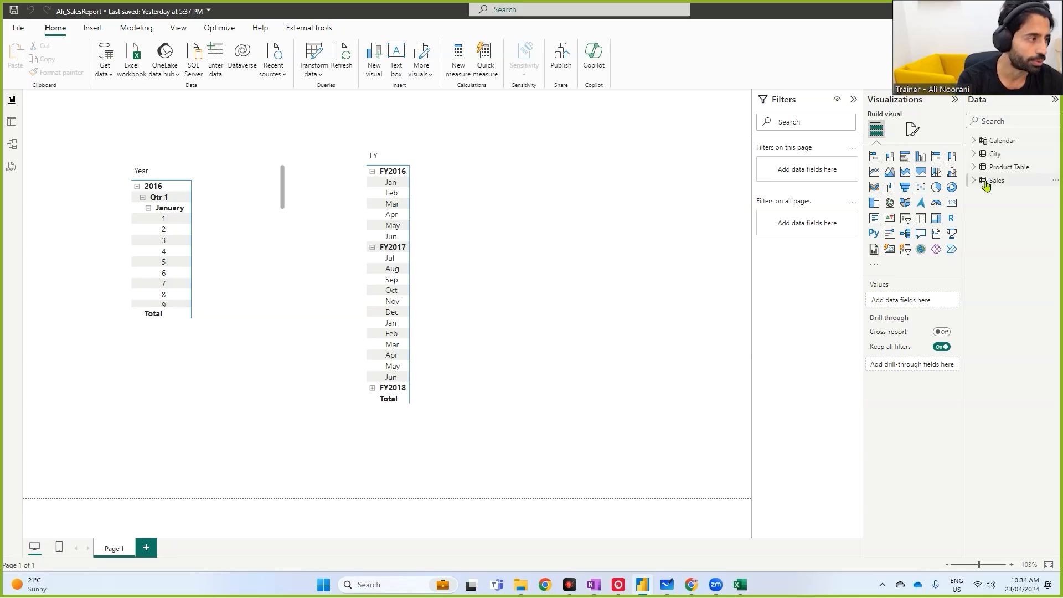
- Expand the Calendar, City, Product Table and Sales tables in the Data pane to review their visible fields
click(974, 140)
click(974, 246)
drag(972, 284, 947, 284)
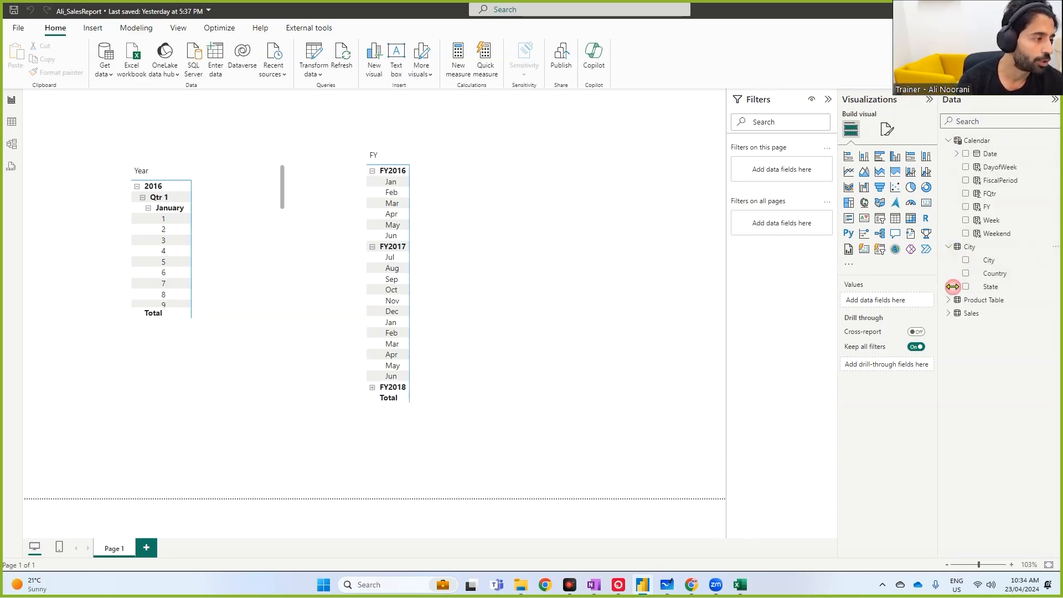
click(949, 299)
click(949, 394)
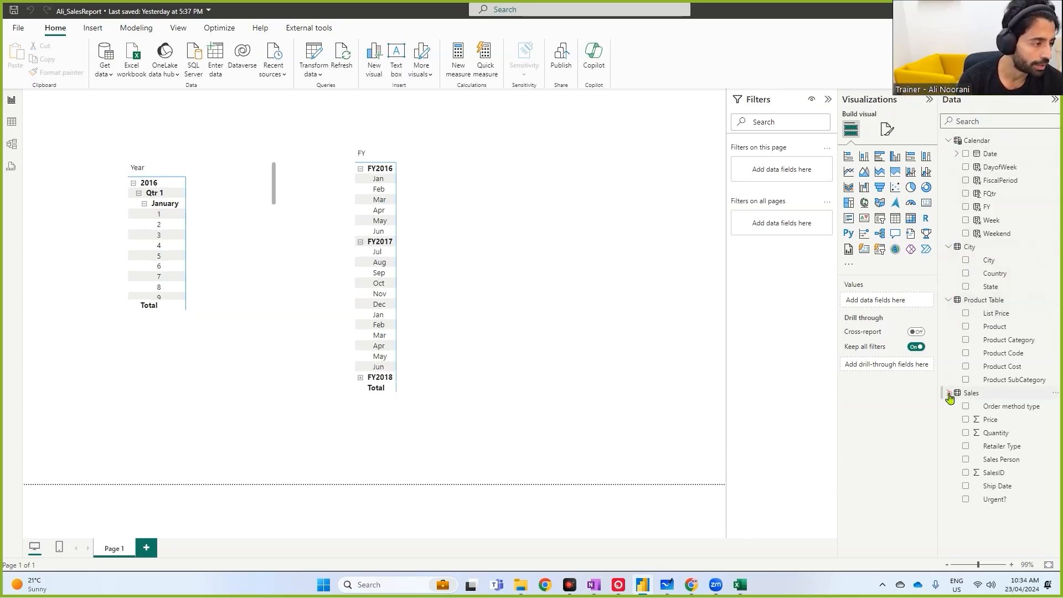
drag(938, 426, 914, 424)
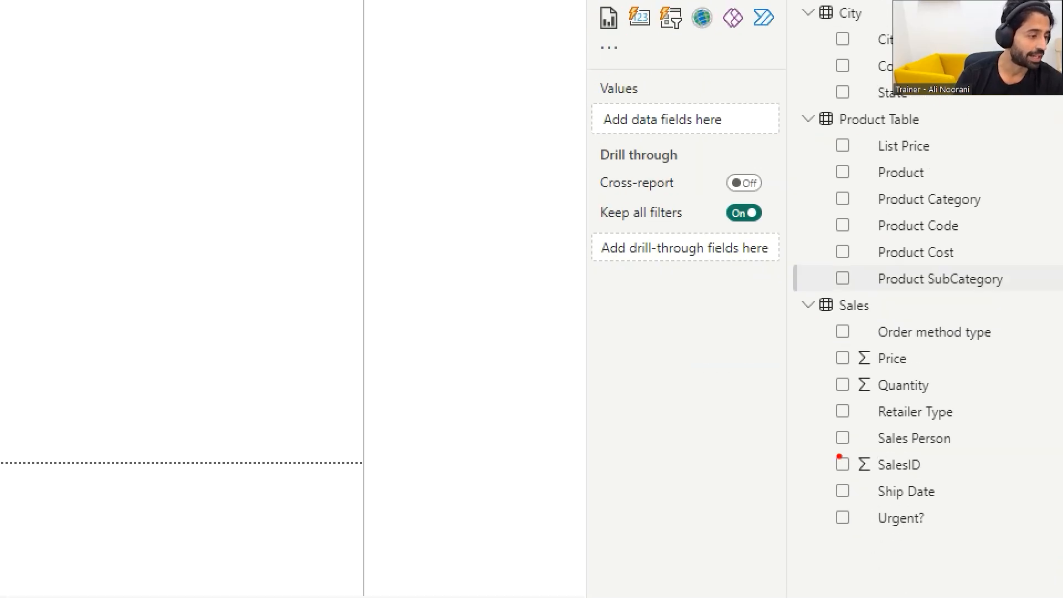
drag(906, 481, 931, 482)
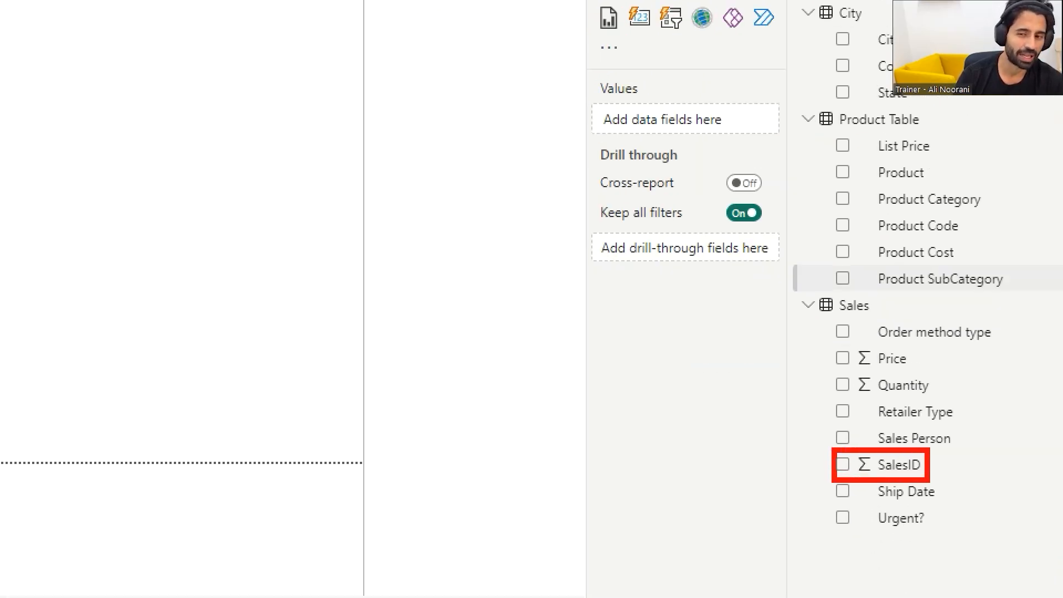
mouse_move(833, 210)
mouse_down()
mouse_move(921, 250)
mouse_move(984, 246)
mouse_up()
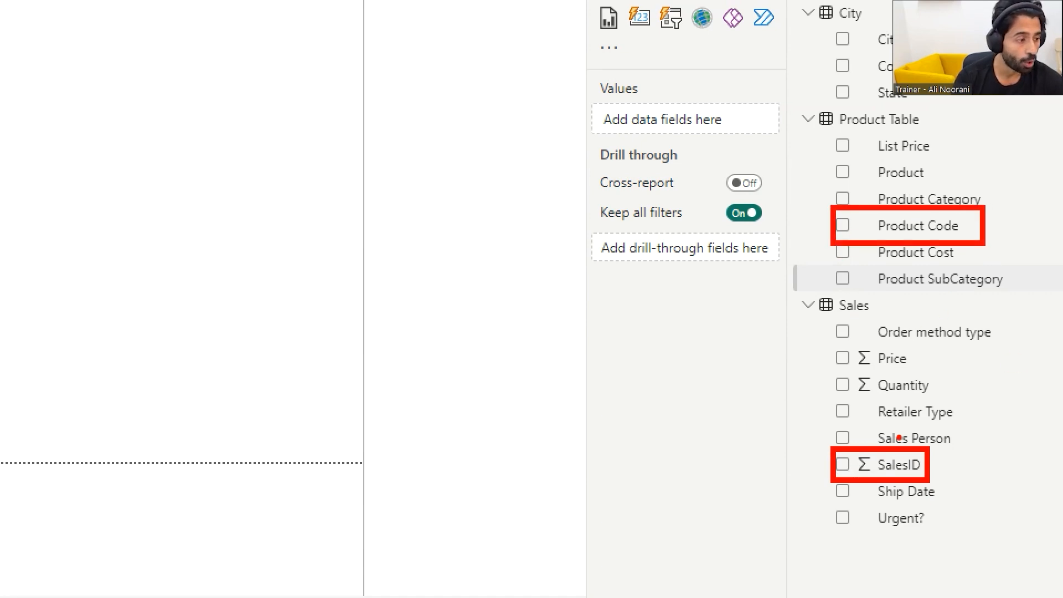
- Return to the model diagram and save the report
mouse_move(914, 344)
mouse_down()
mouse_move(837, 341)
mouse_move(840, 397)
mouse_move(907, 399)
mouse_move(916, 344)
mouse_move(877, 360)
mouse_move(907, 355)
mouse_up()
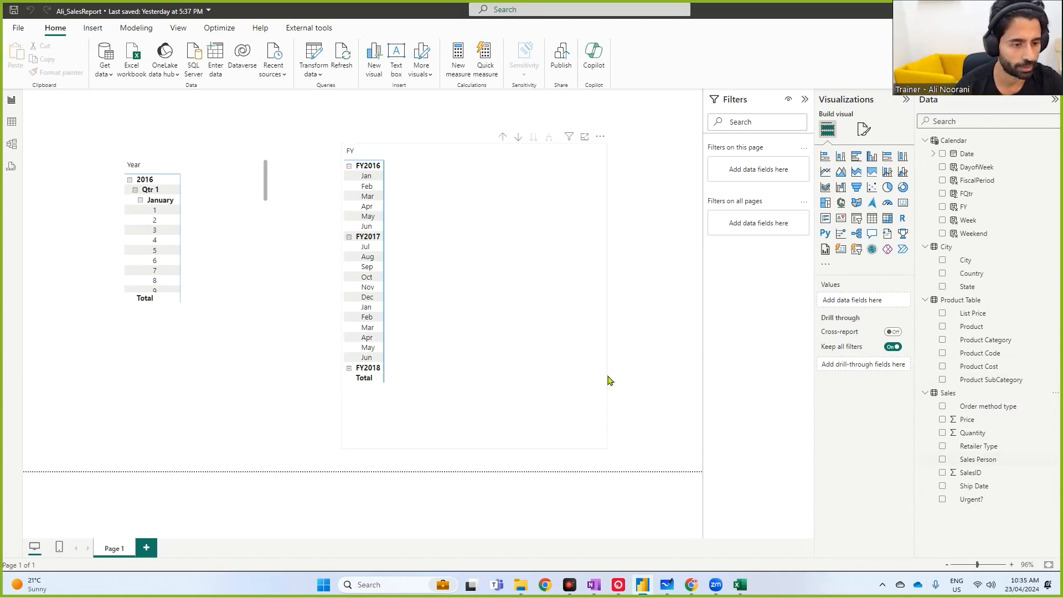
click(11, 146)
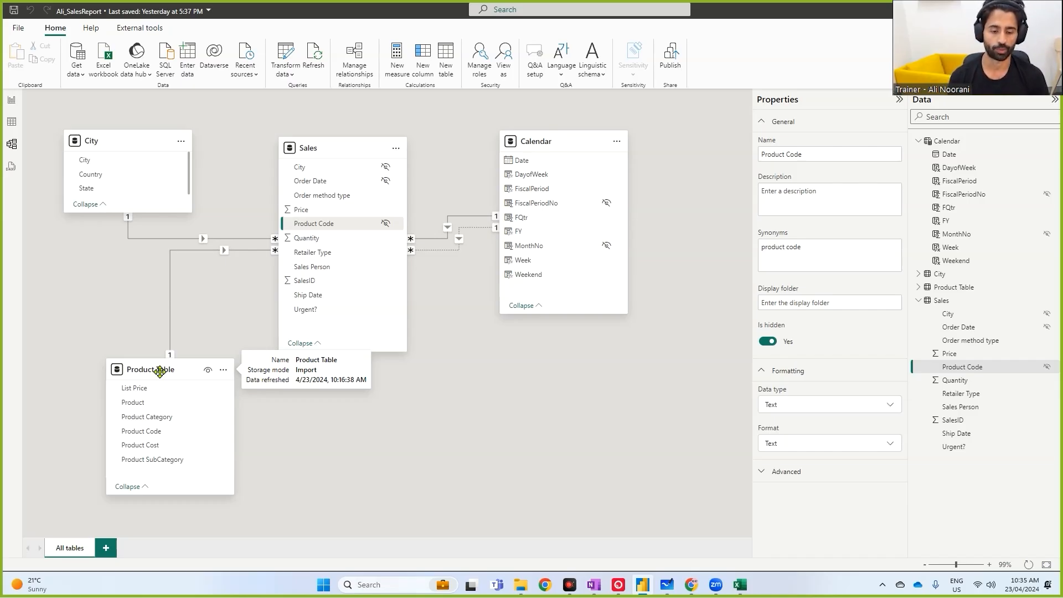
click(13, 11)
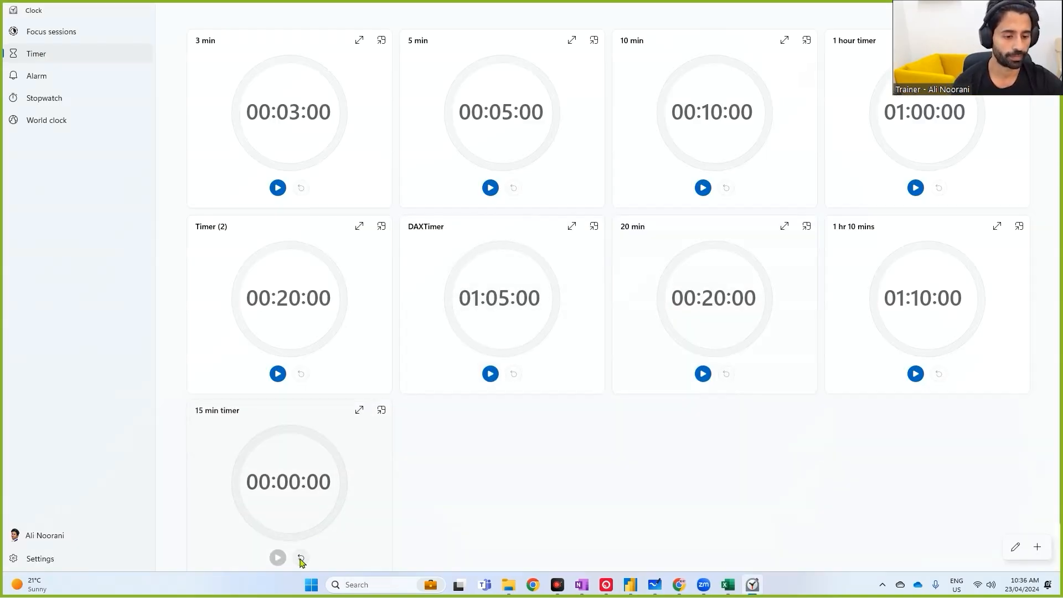
click(301, 559)
click(277, 558)
click(382, 410)
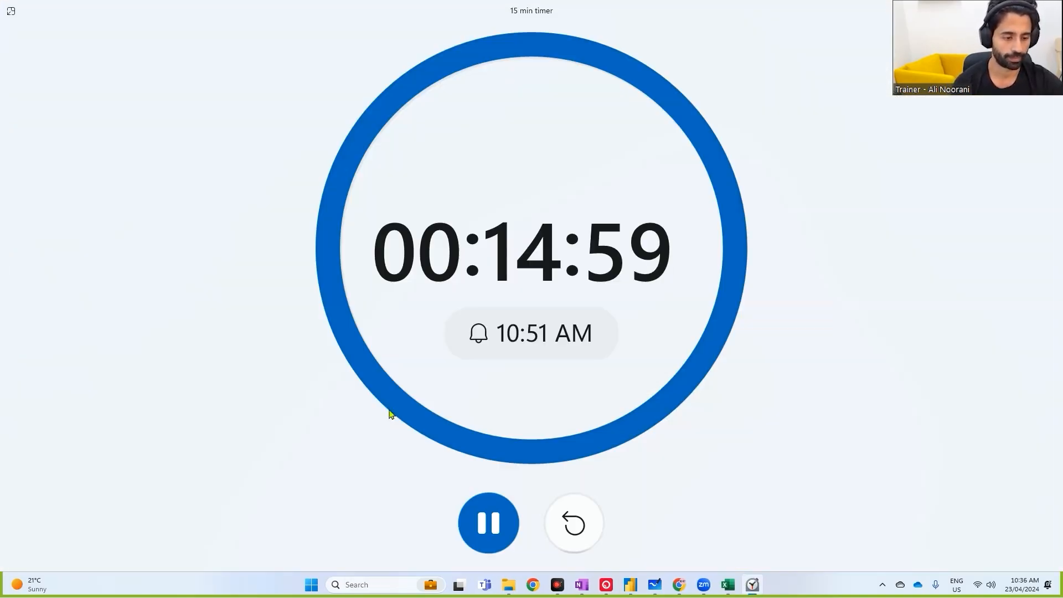
key(alt+Tab)
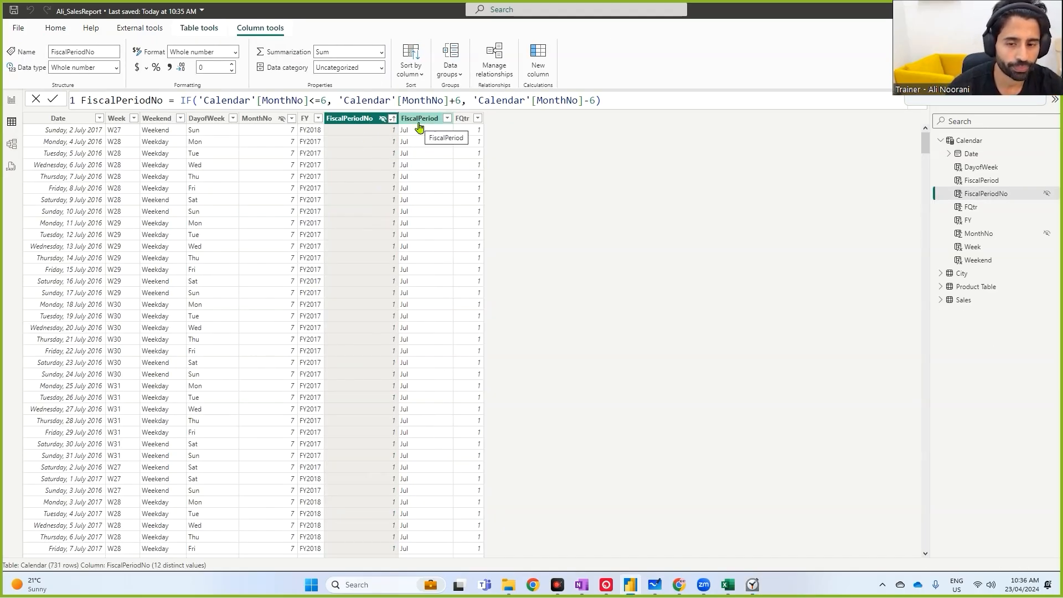
- Select the Calendar table's FiscalPeriod column in table view and open its sort-by-column options
click(424, 119)
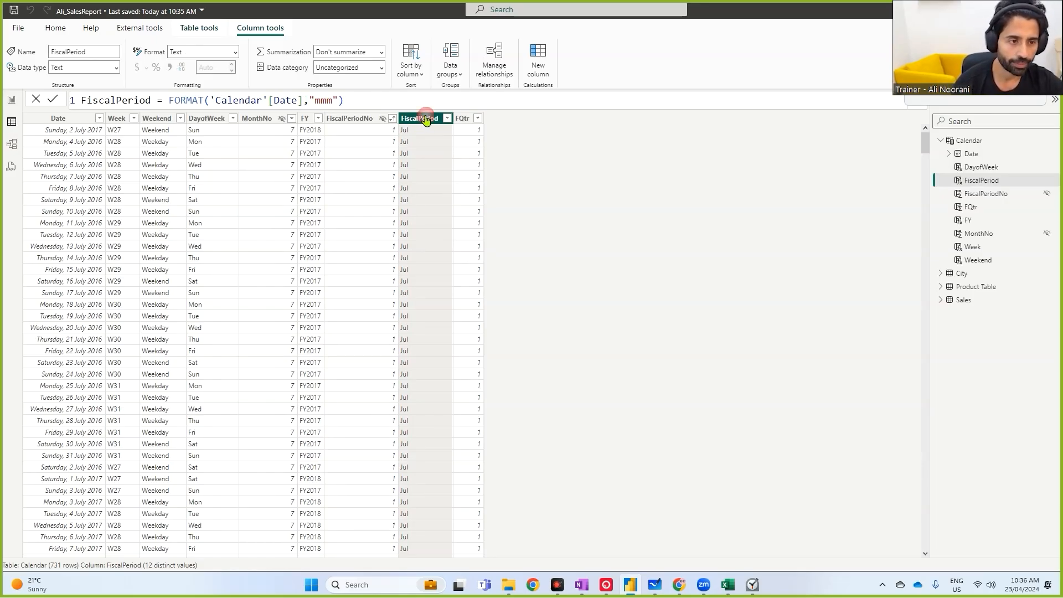
click(422, 75)
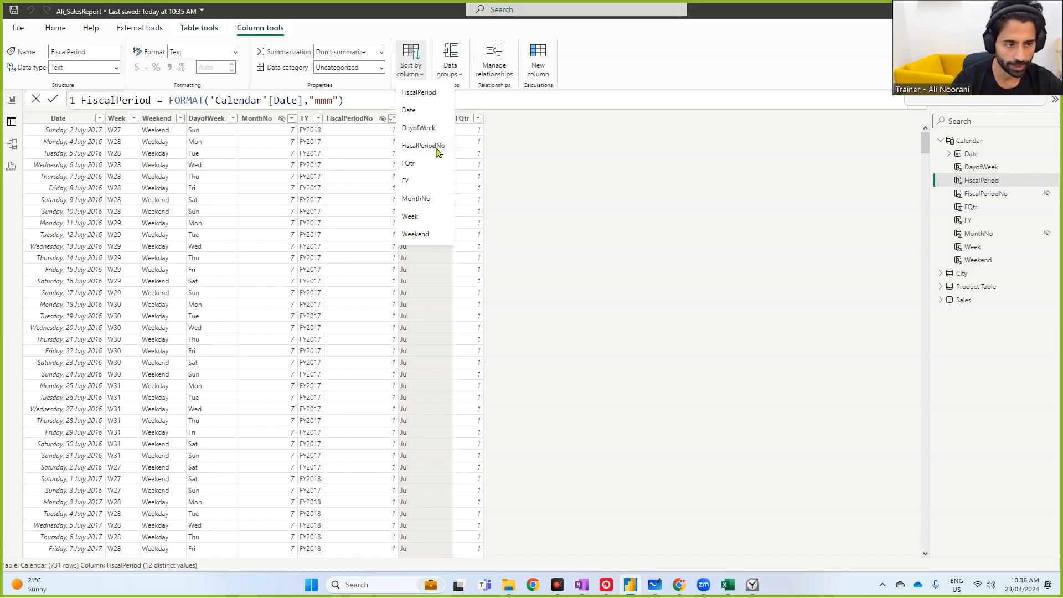